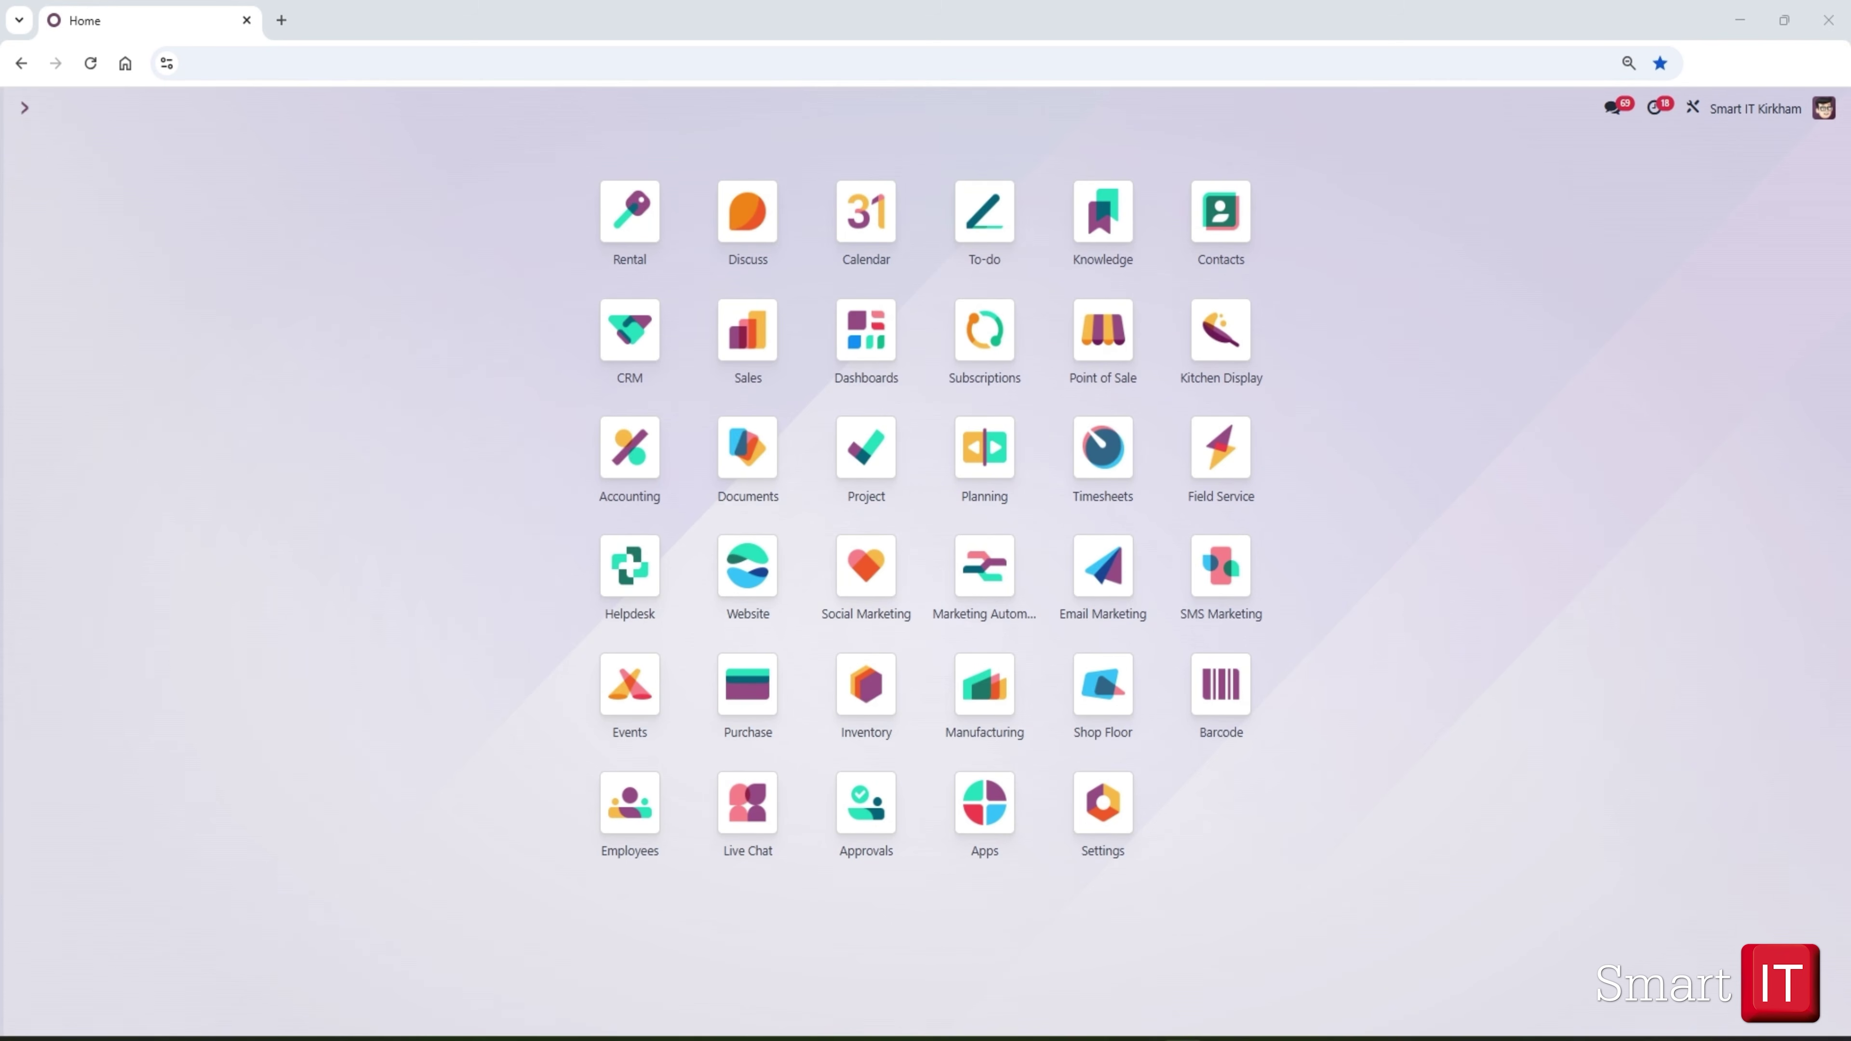
# Open the Project app's settings and go to the task stages where a customer rating email template can be set.
pyautogui.click(878, 443)
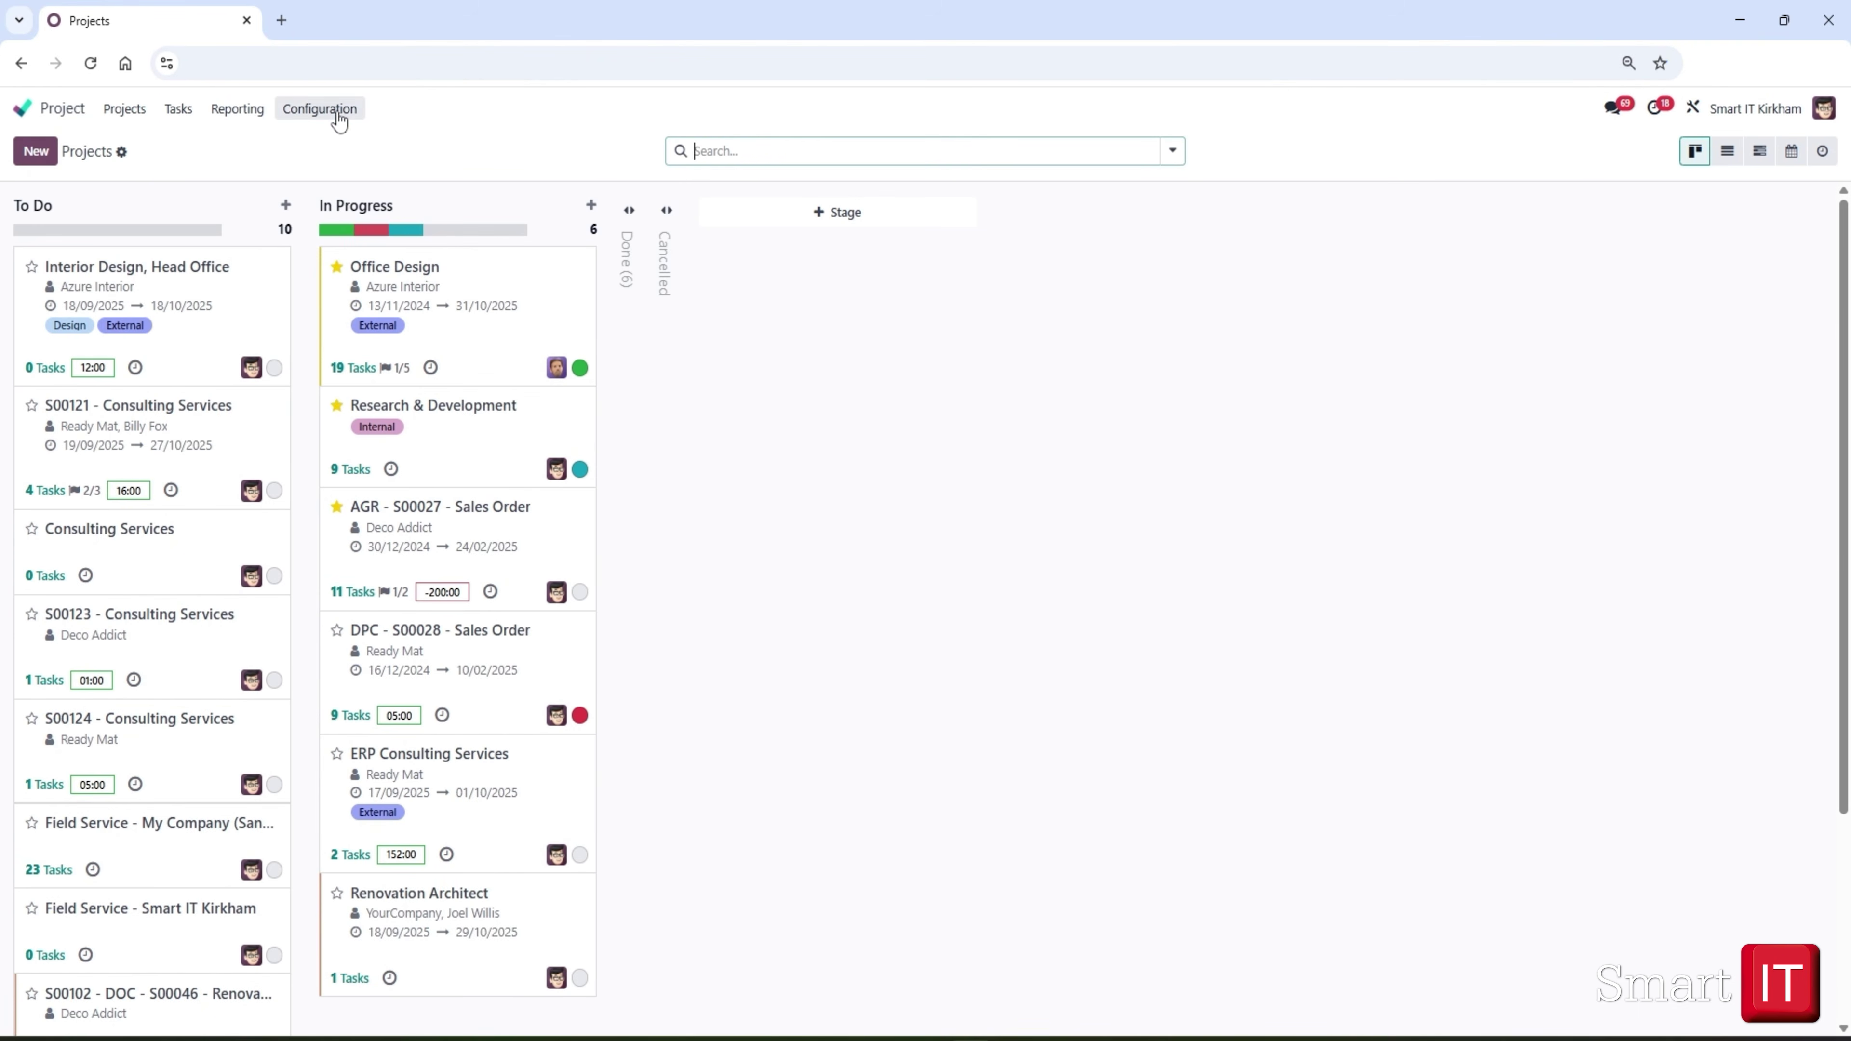
pyautogui.click(324, 111)
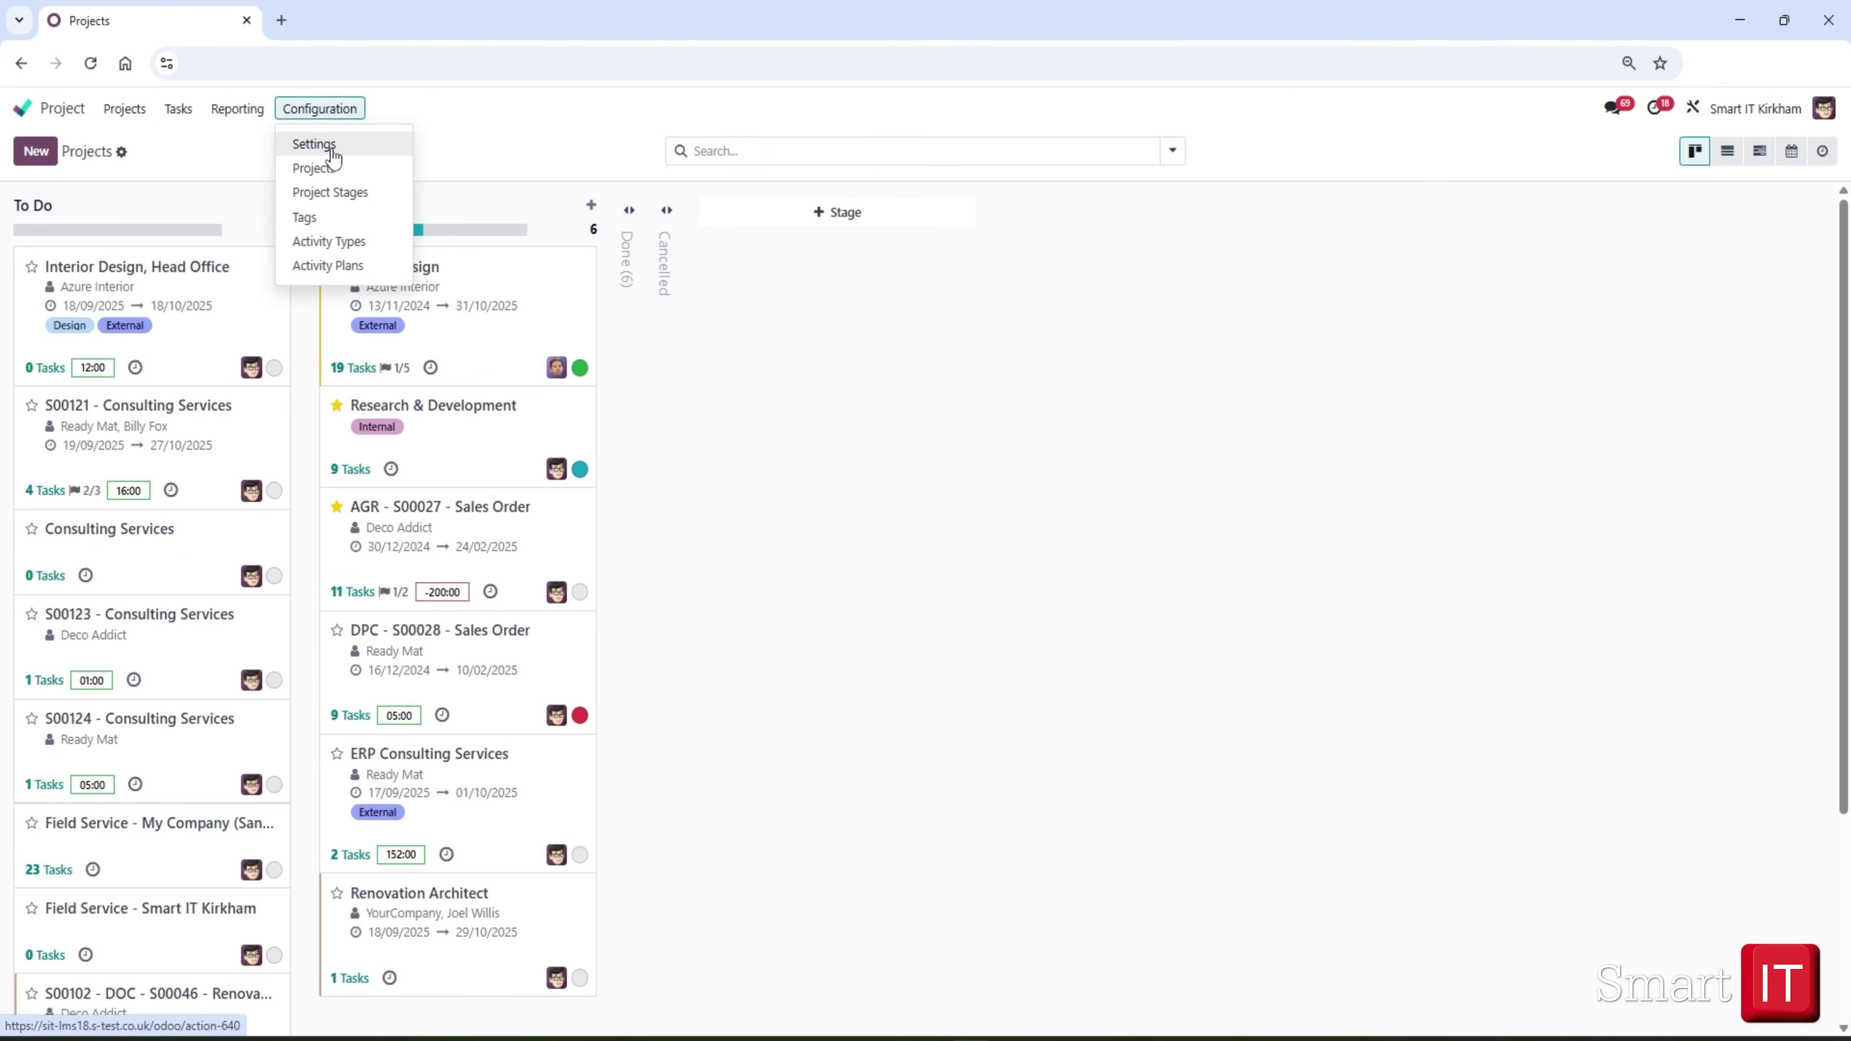
pyautogui.click(331, 149)
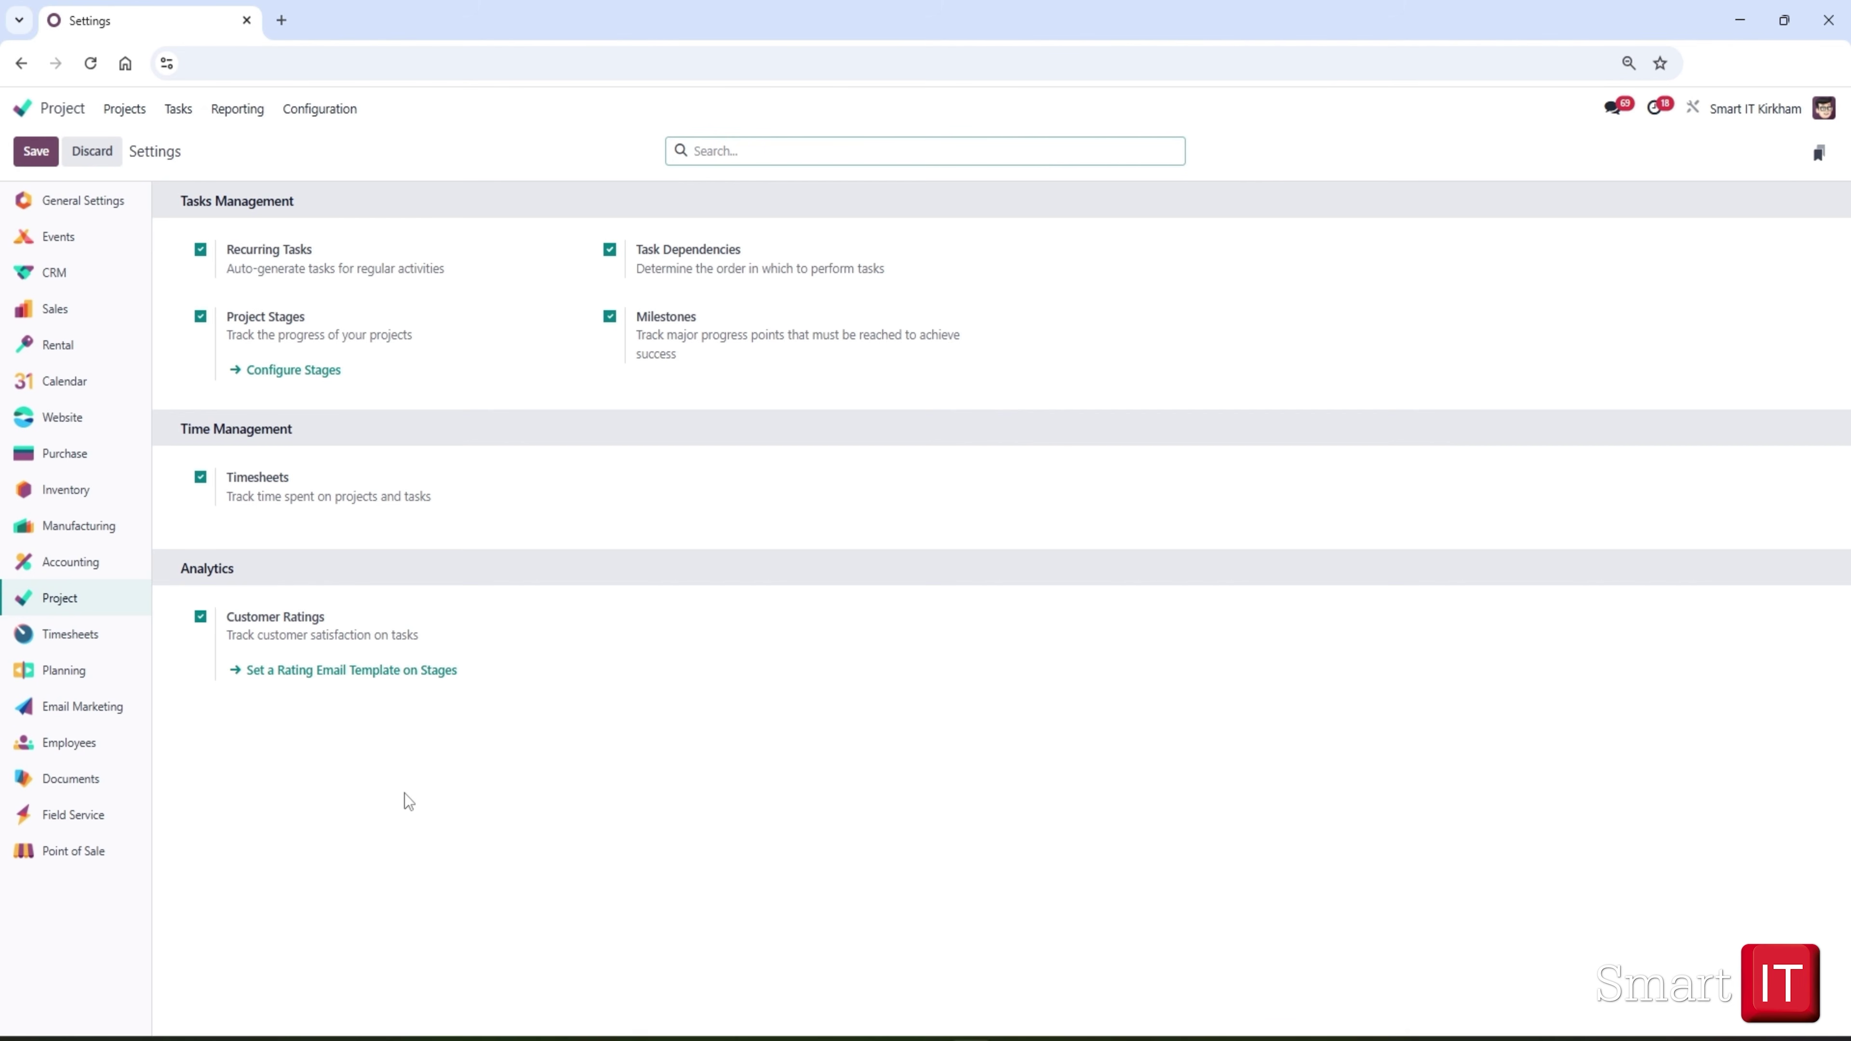
pyautogui.click(333, 671)
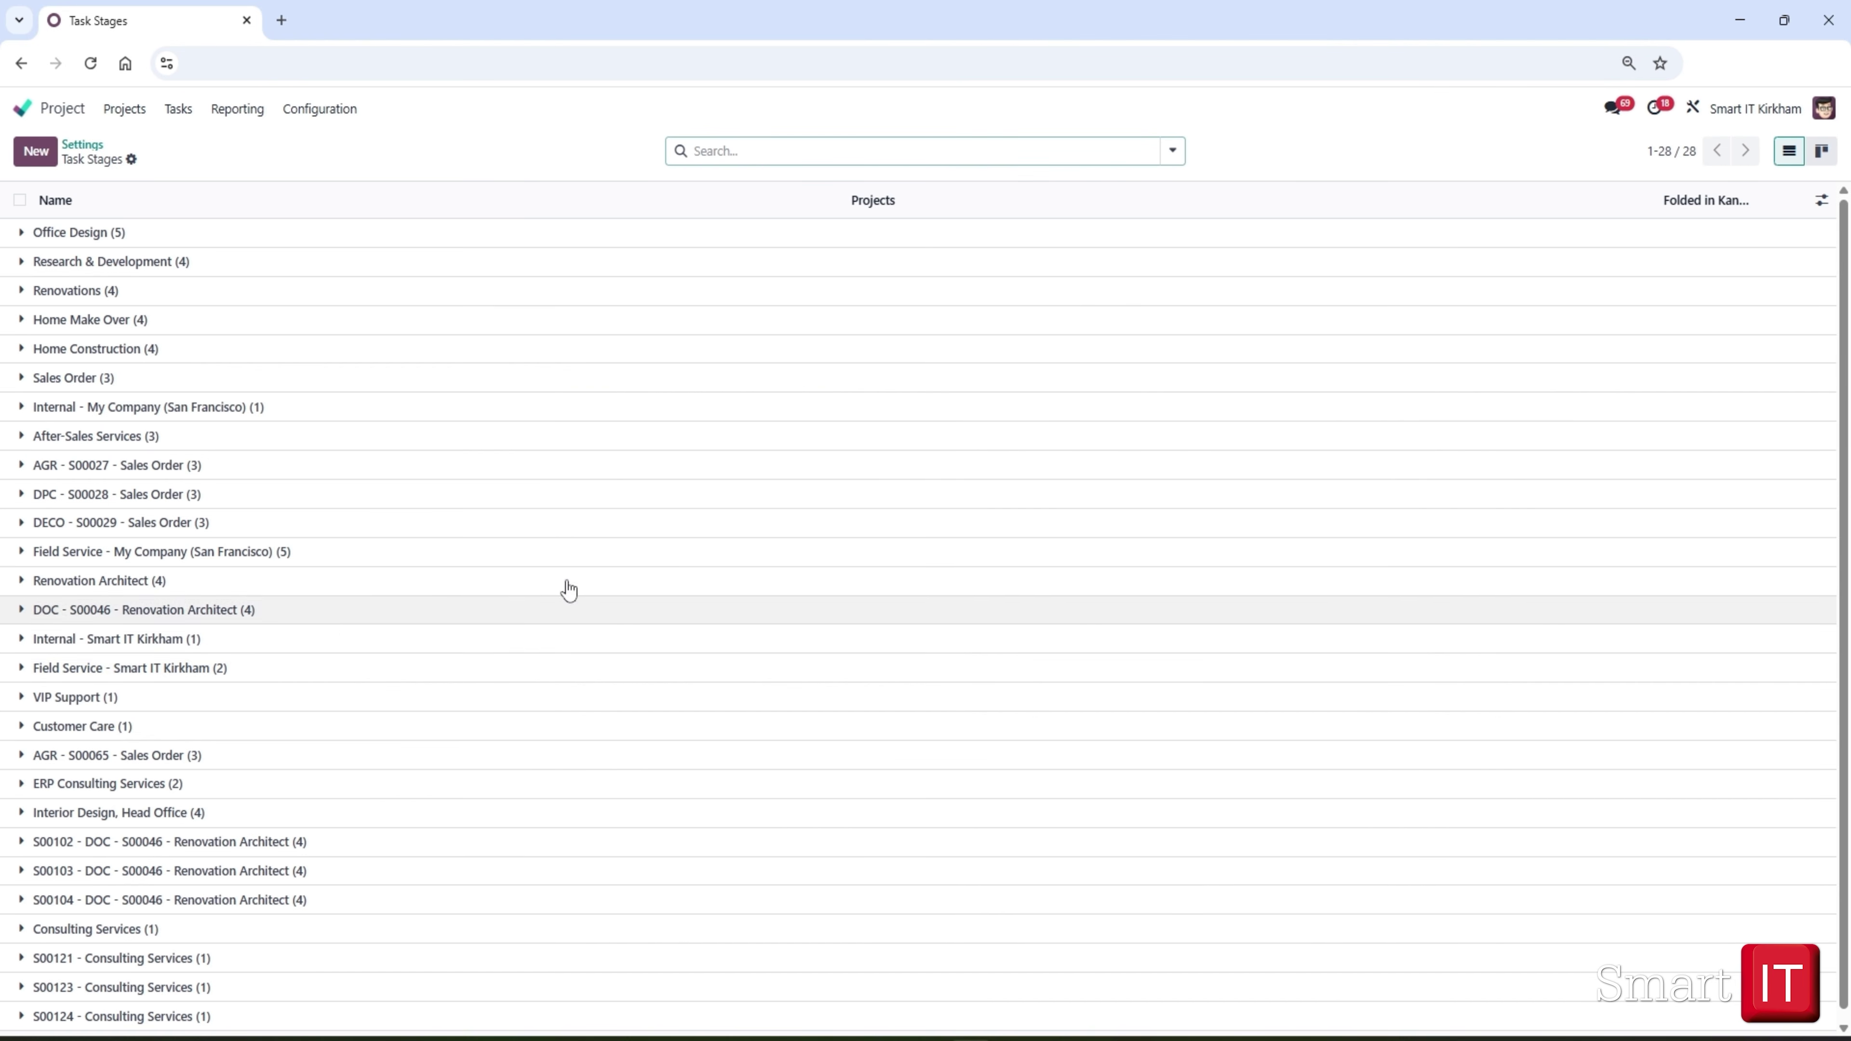
# Group the task stages list by Name.
pyautogui.click(1173, 152)
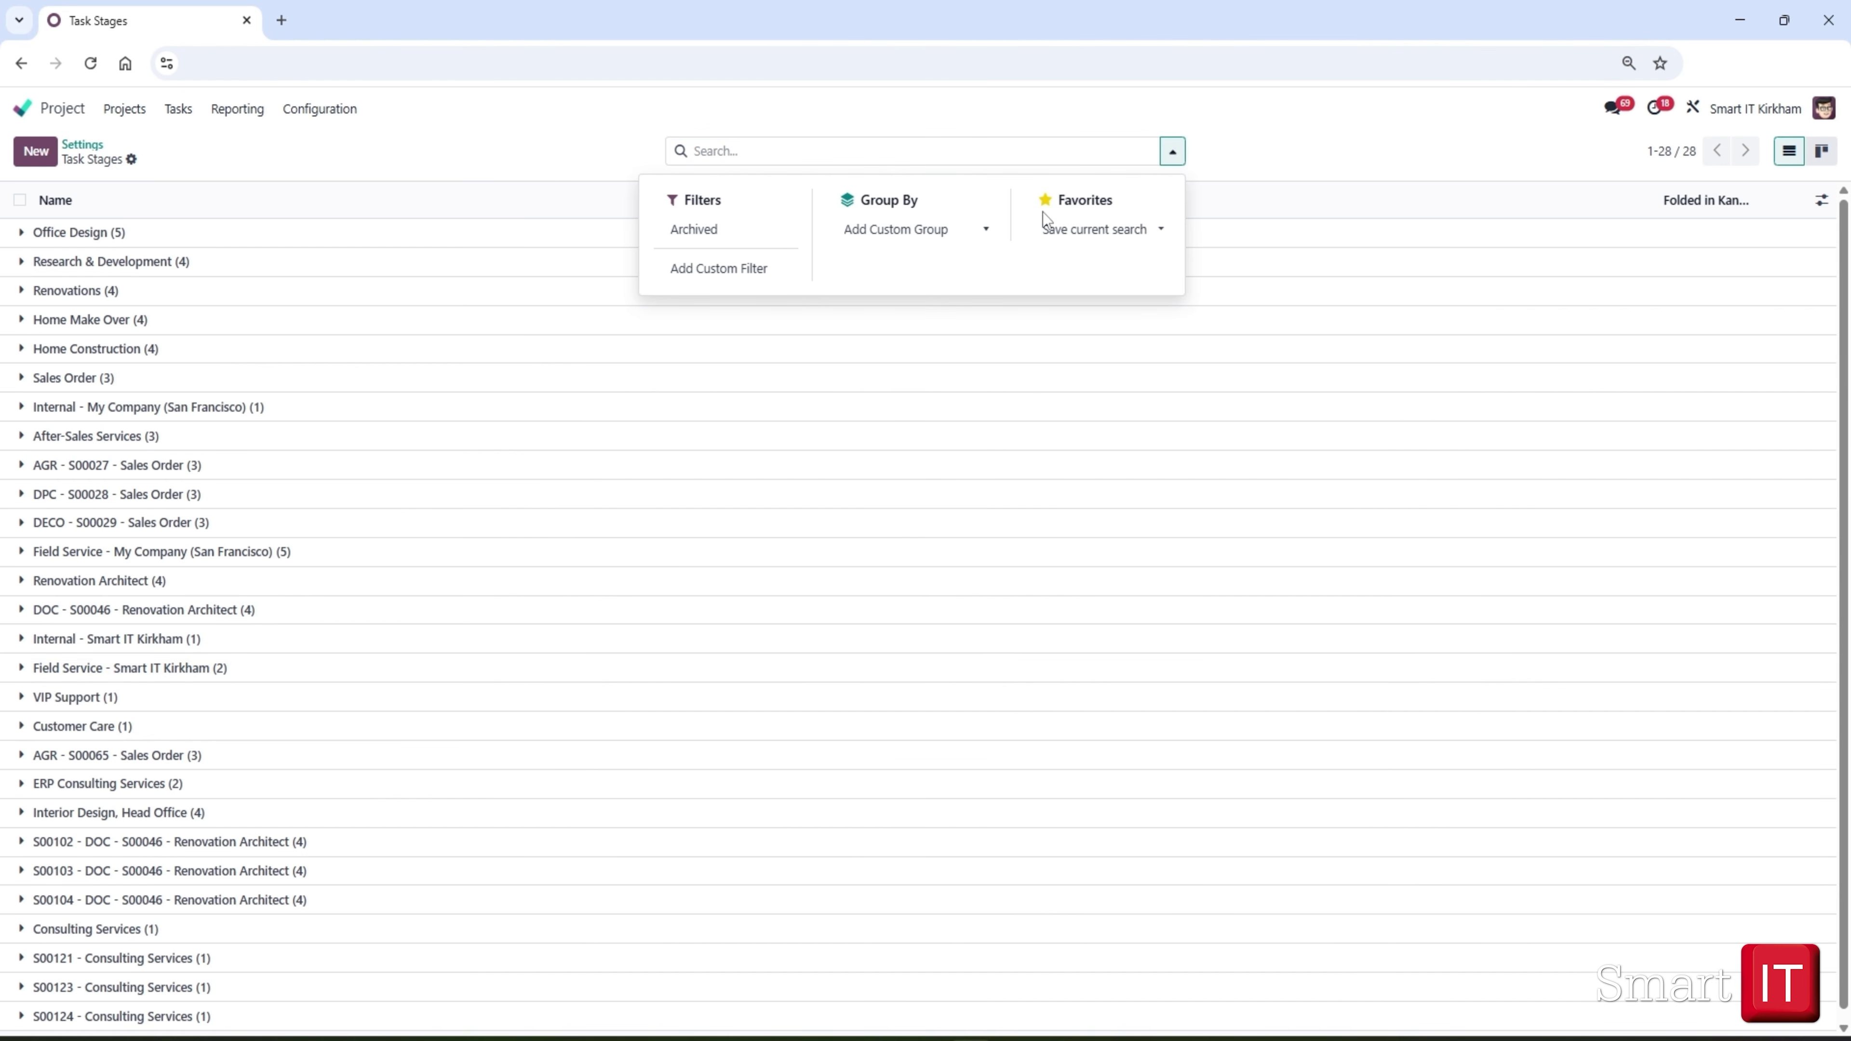
pyautogui.click(915, 231)
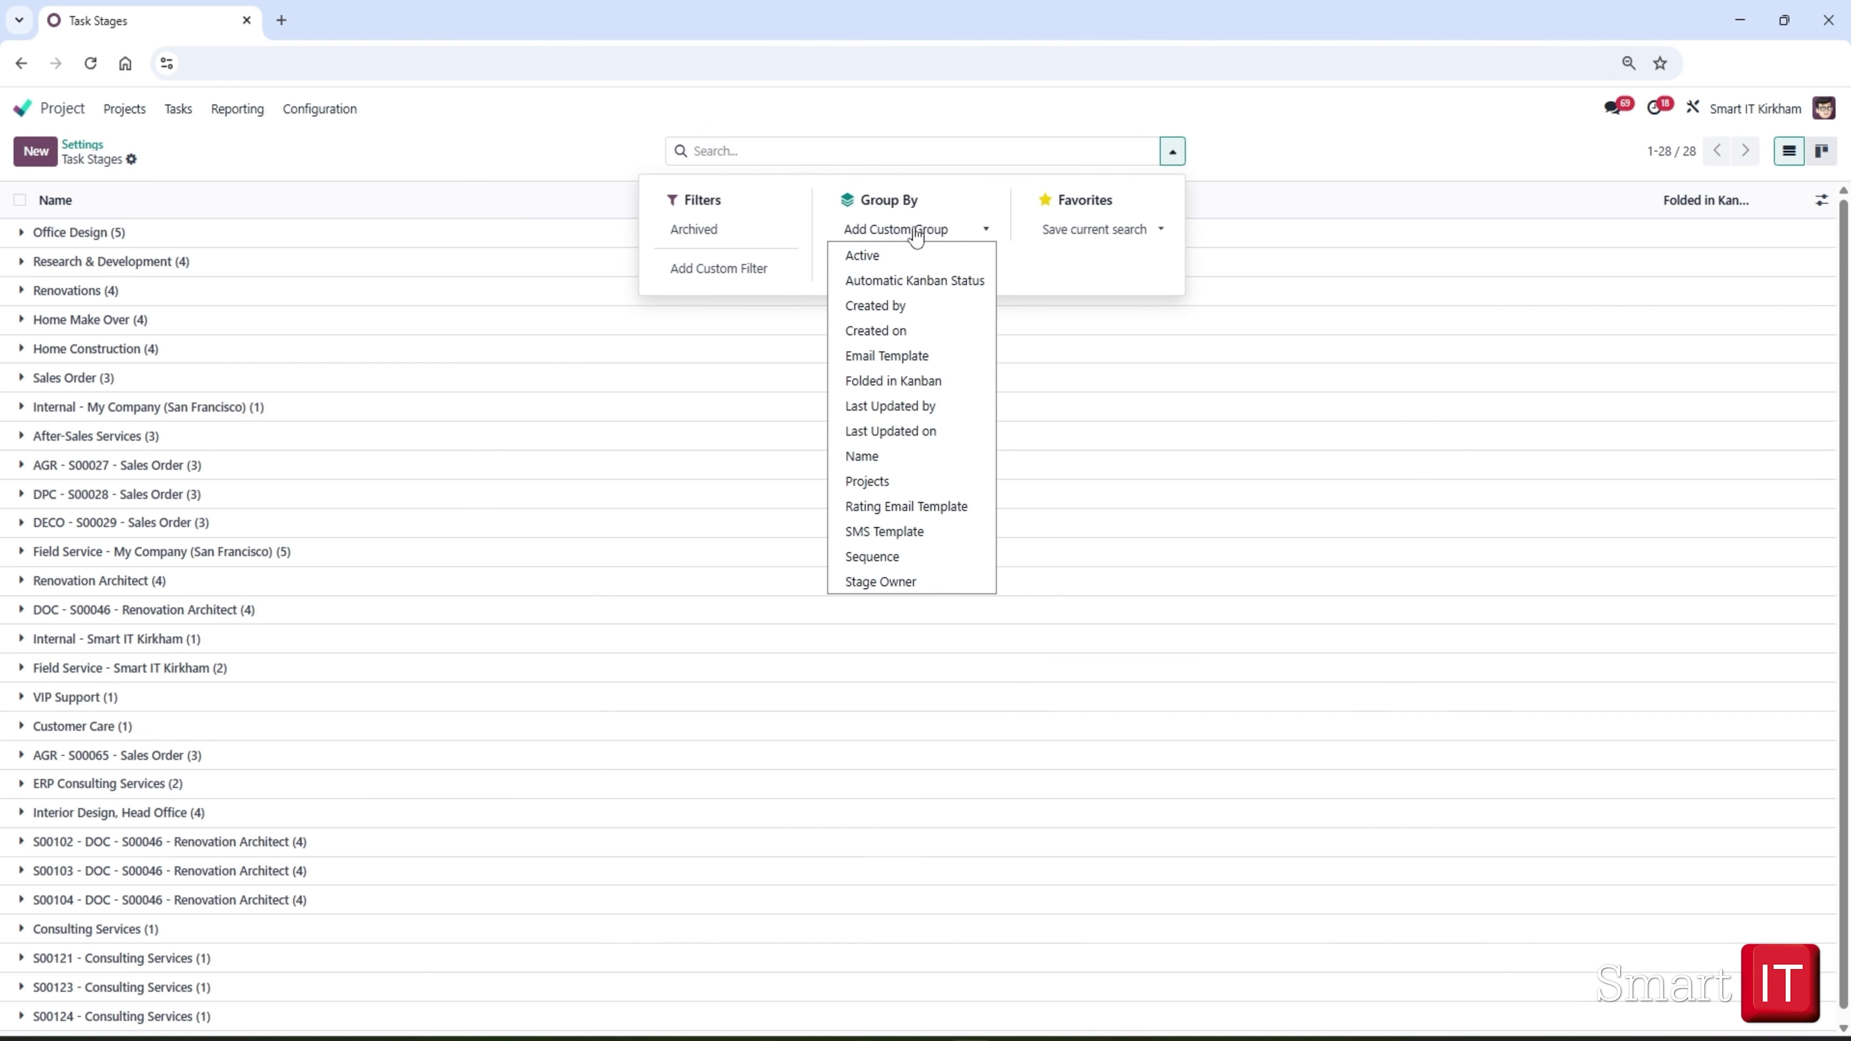
pyautogui.click(878, 455)
pyautogui.click(523, 644)
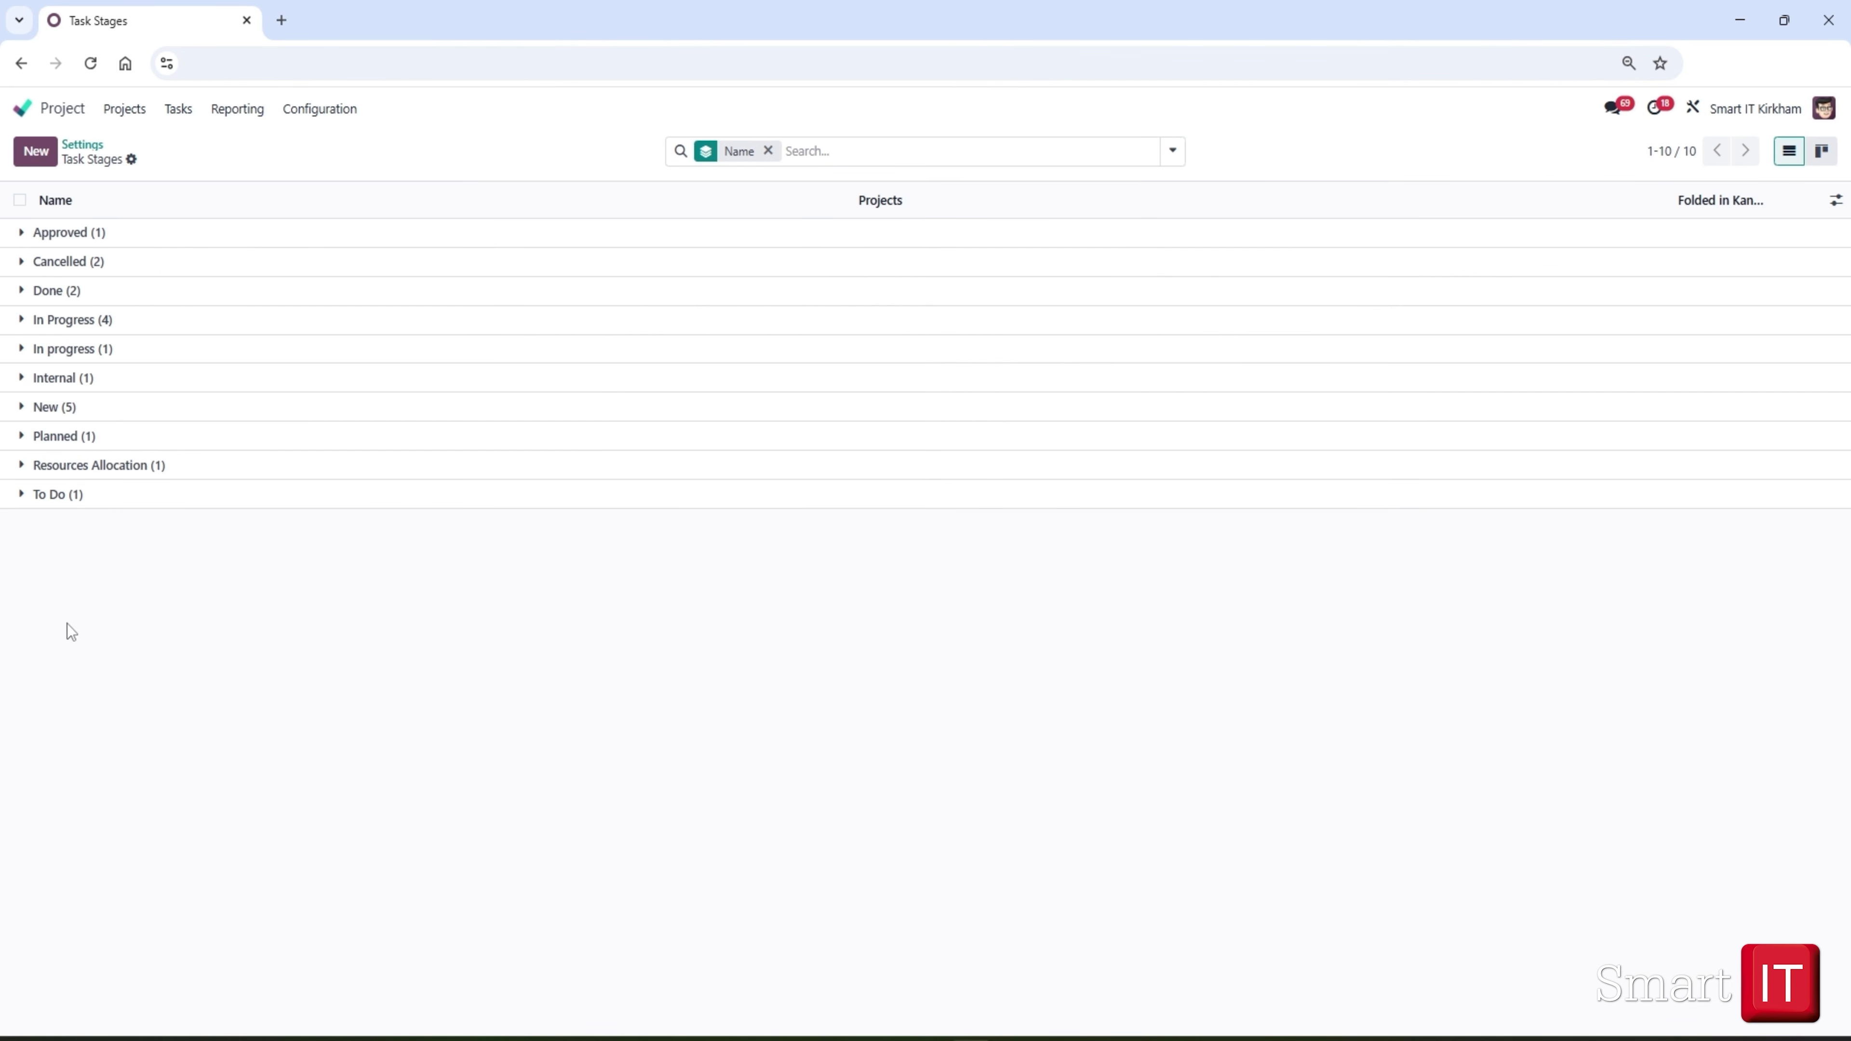
# Expand the Approved and Done groups and view the details of the Done stage shared by several projects.
pyautogui.click(22, 233)
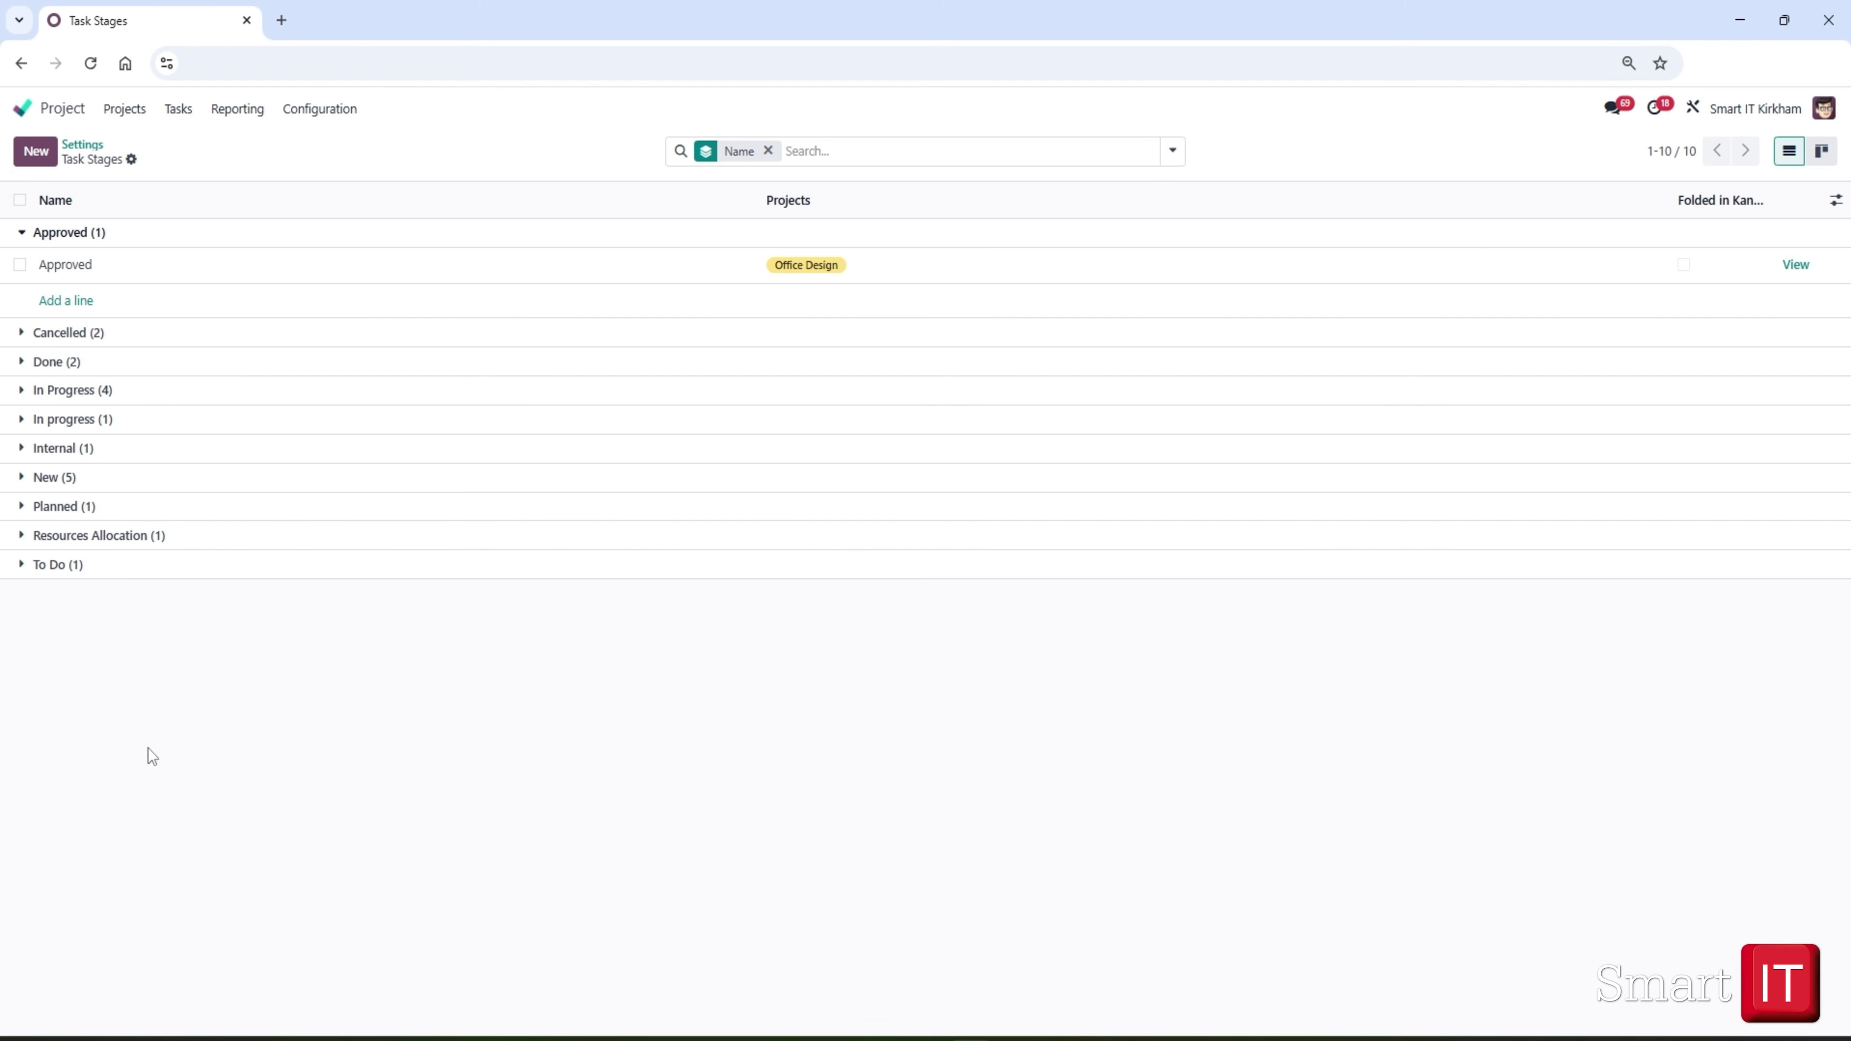
pyautogui.click(21, 362)
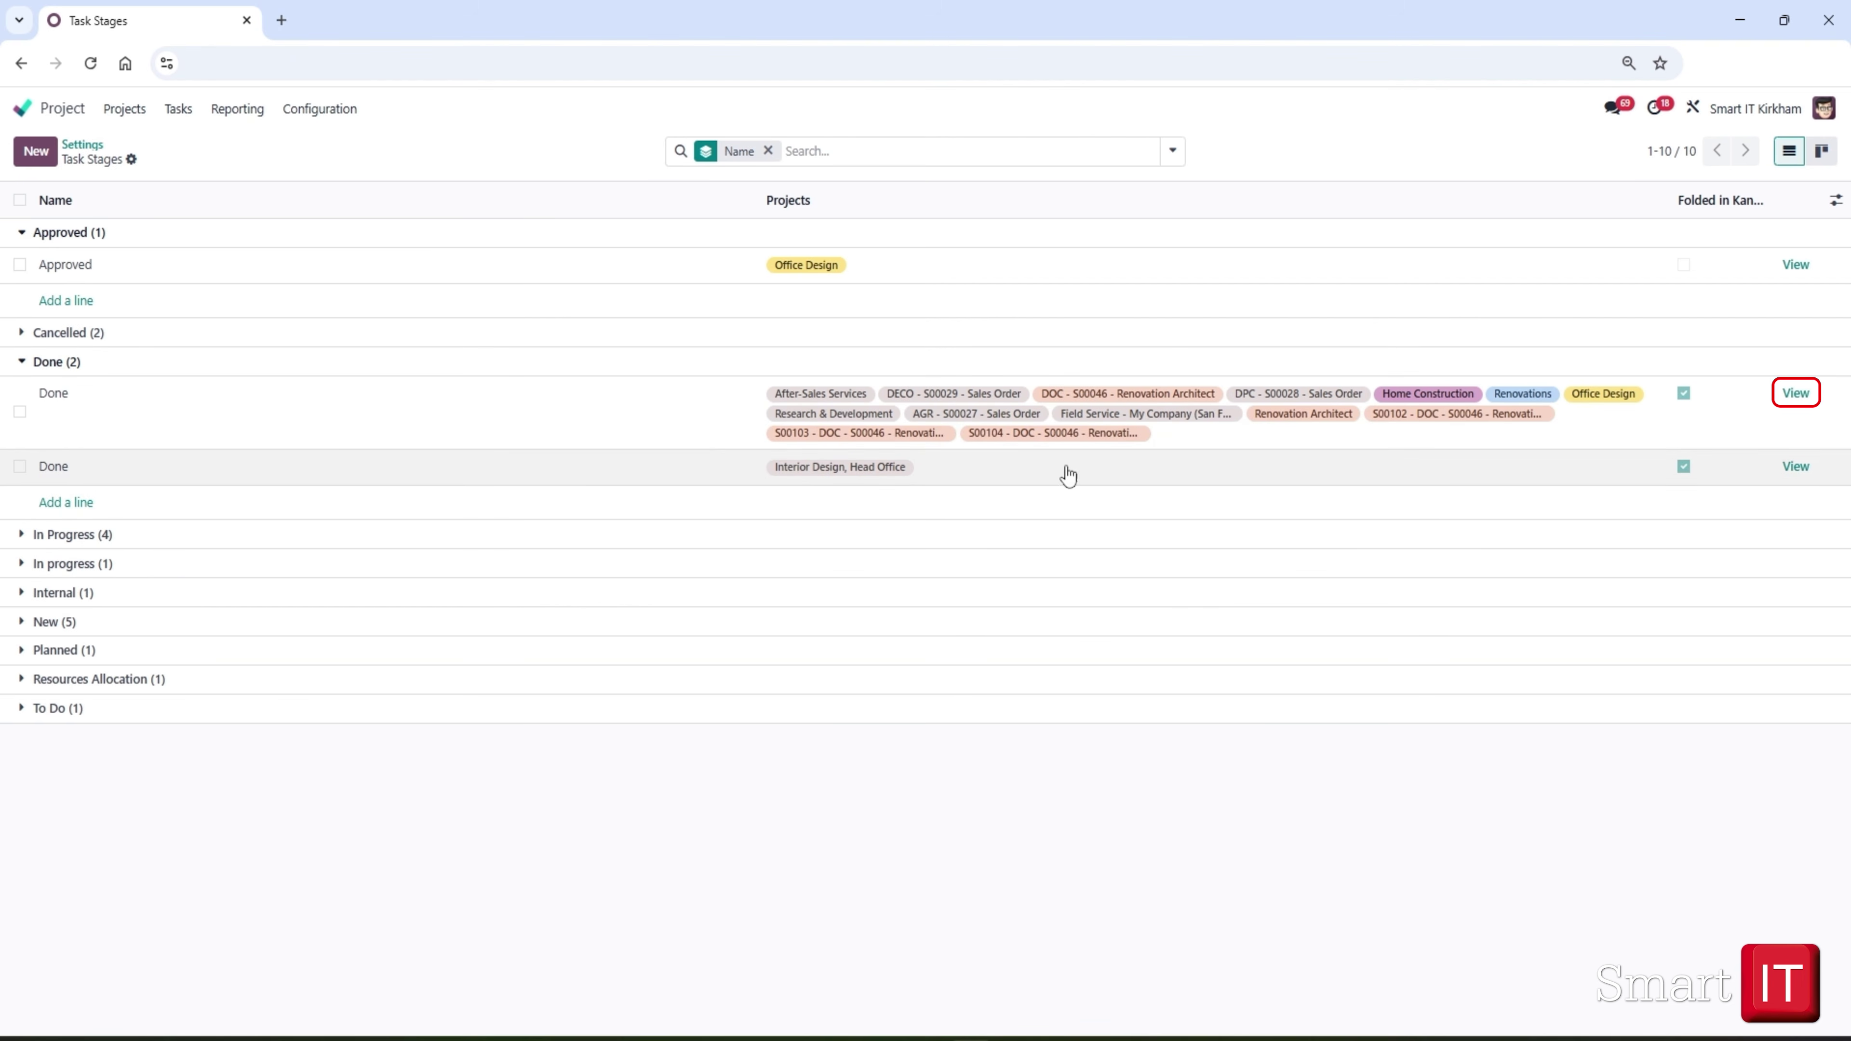
pyautogui.click(1796, 394)
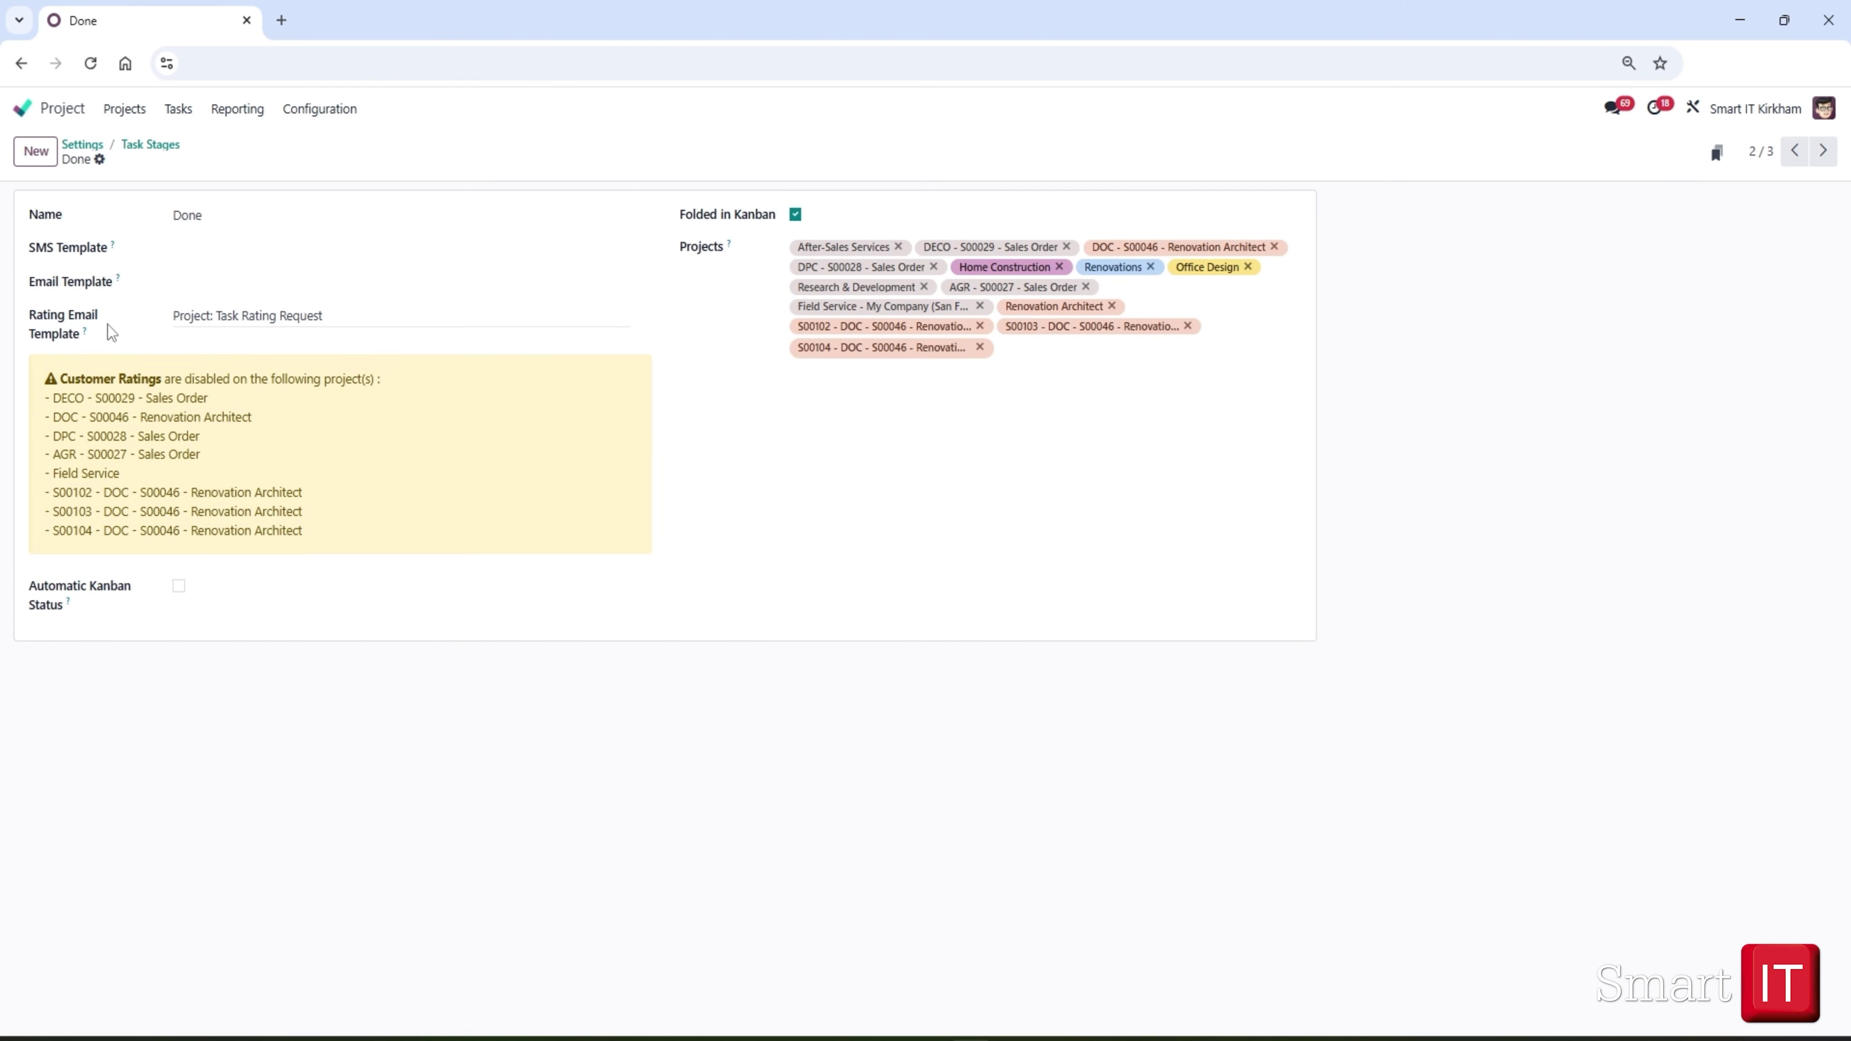
pyautogui.moveTo(87, 335)
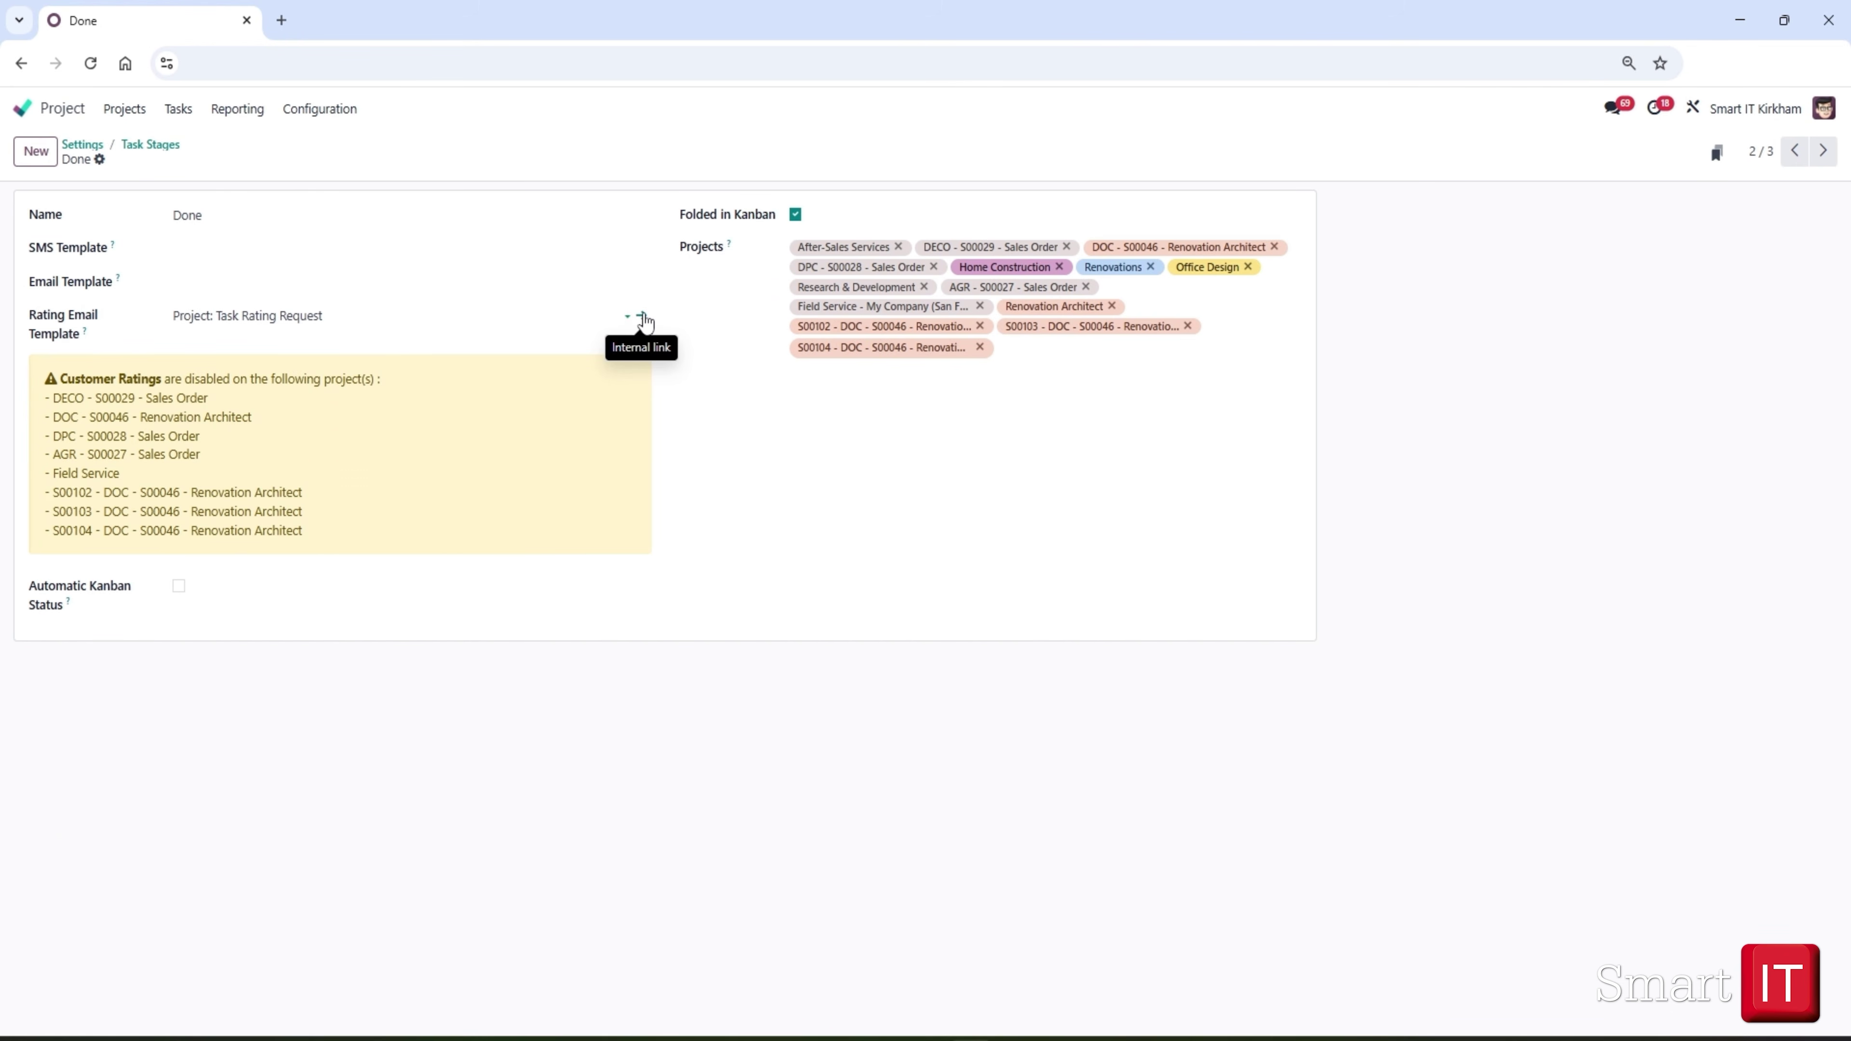
# Open the Done stage's Project: Task Rating Request email template, preview it, and return to the stage.
pyautogui.click(643, 319)
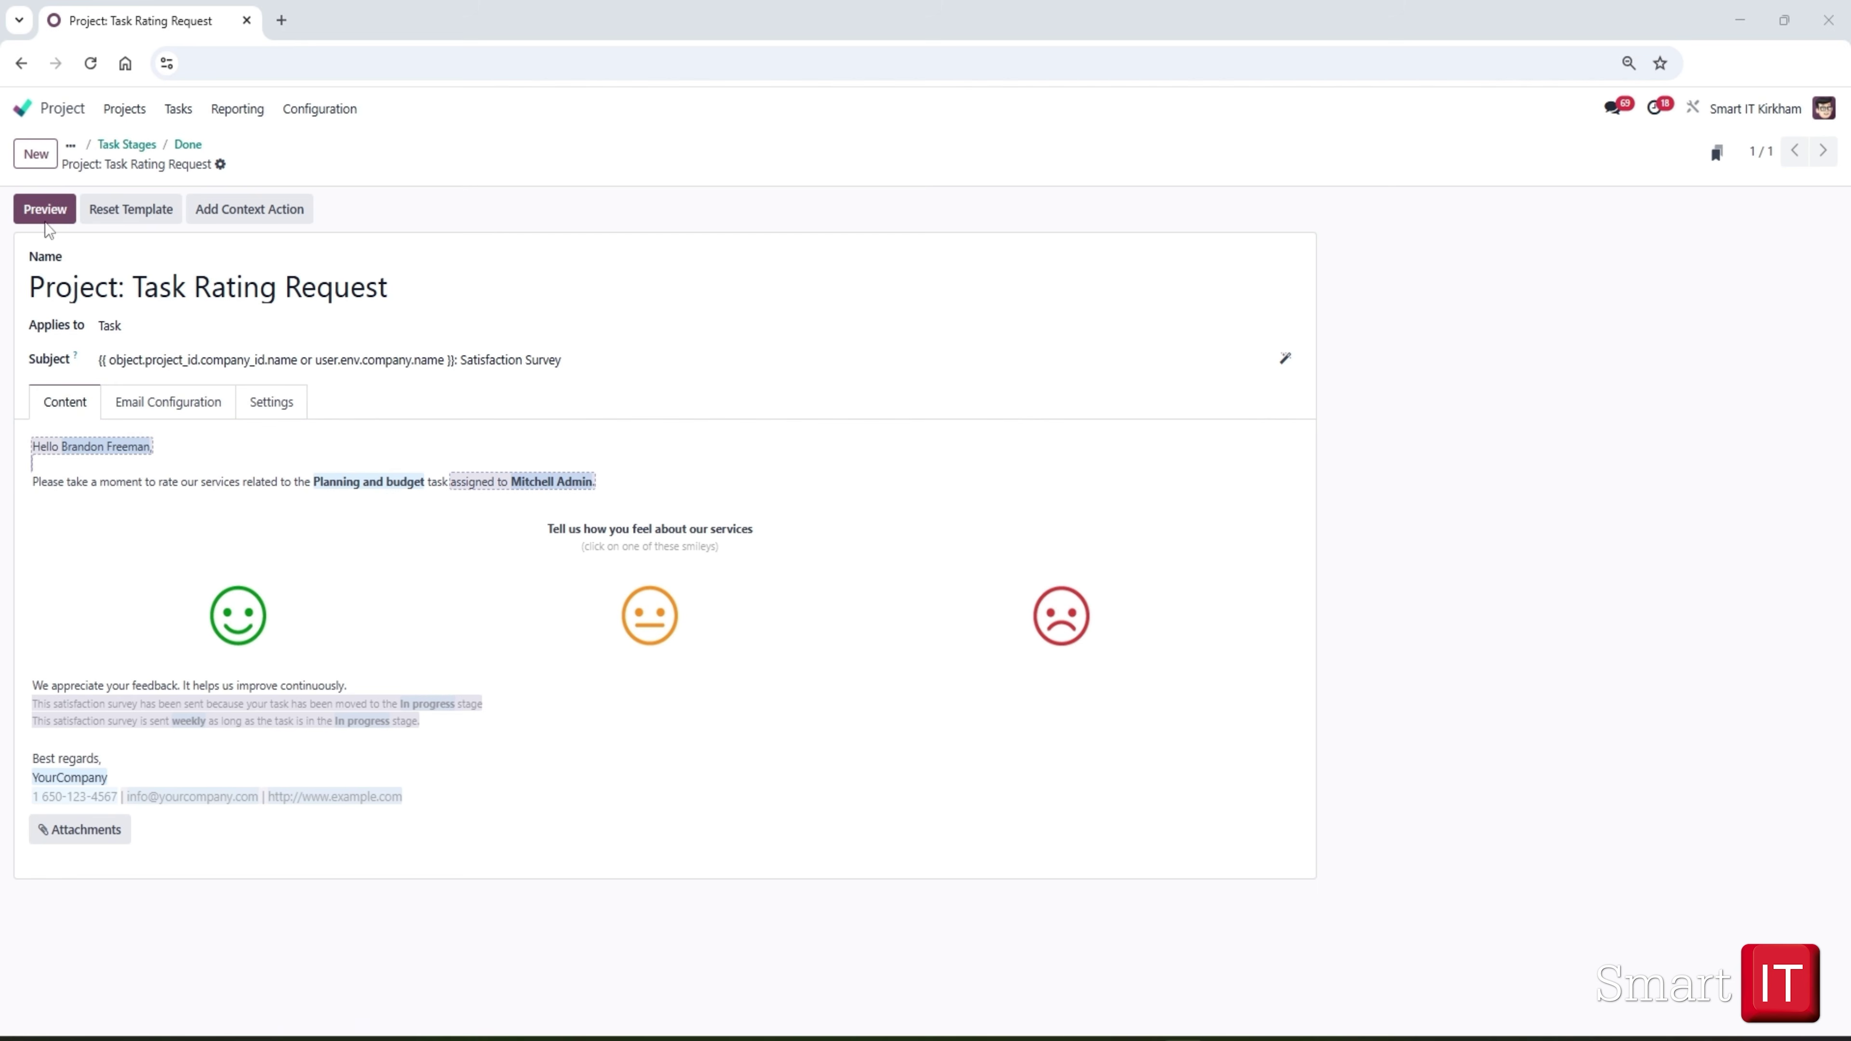
pyautogui.click(38, 211)
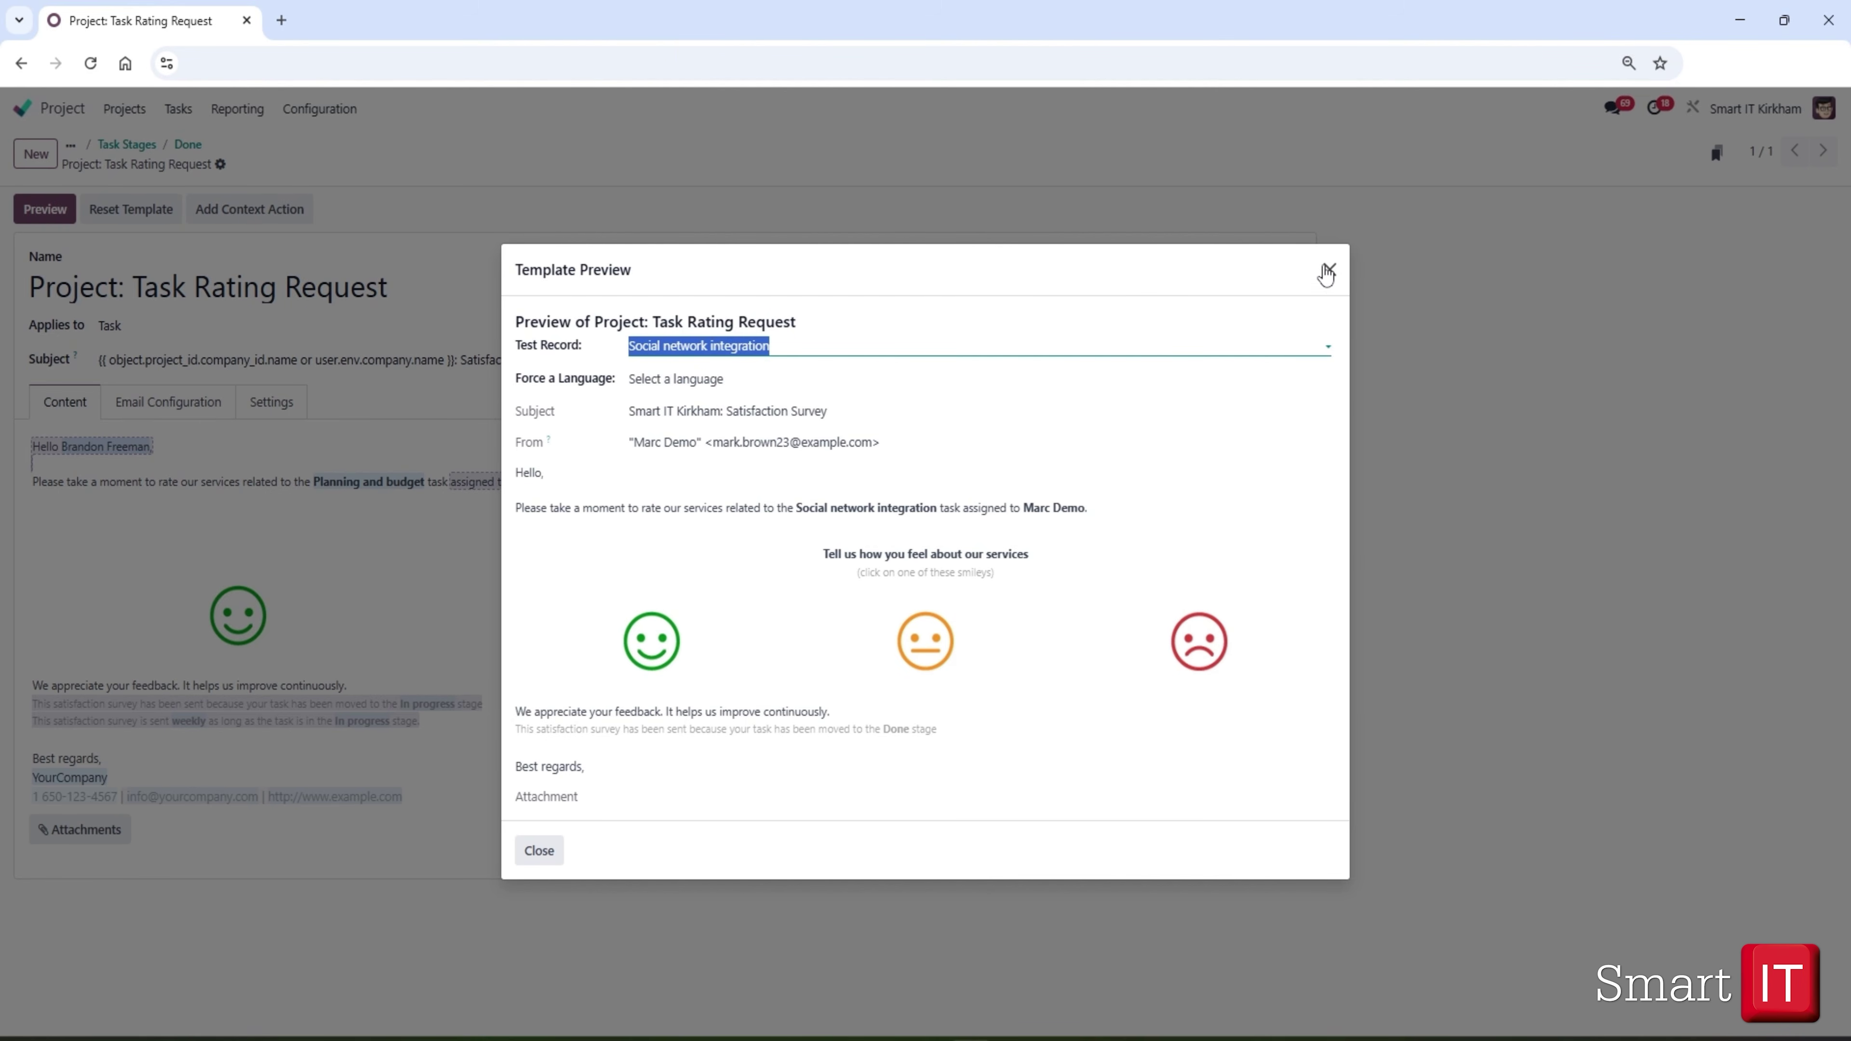
pyautogui.click(1327, 272)
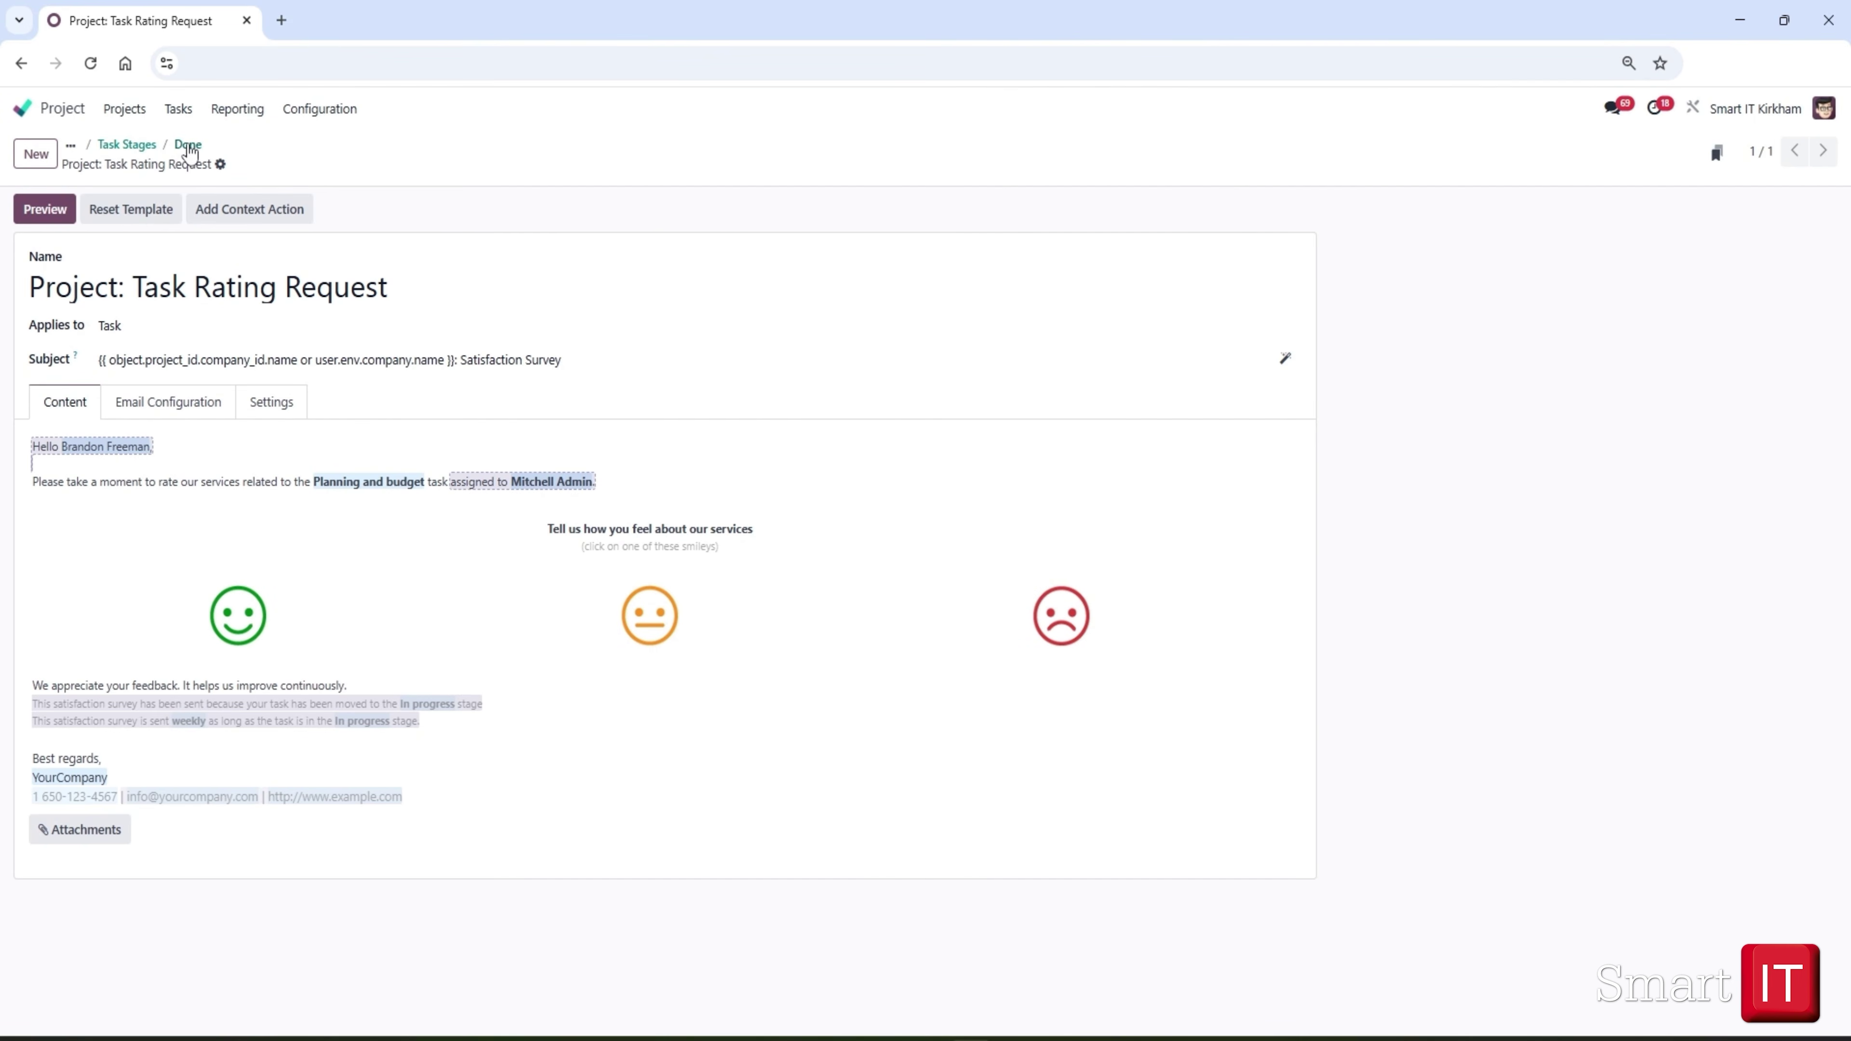
pyautogui.click(187, 145)
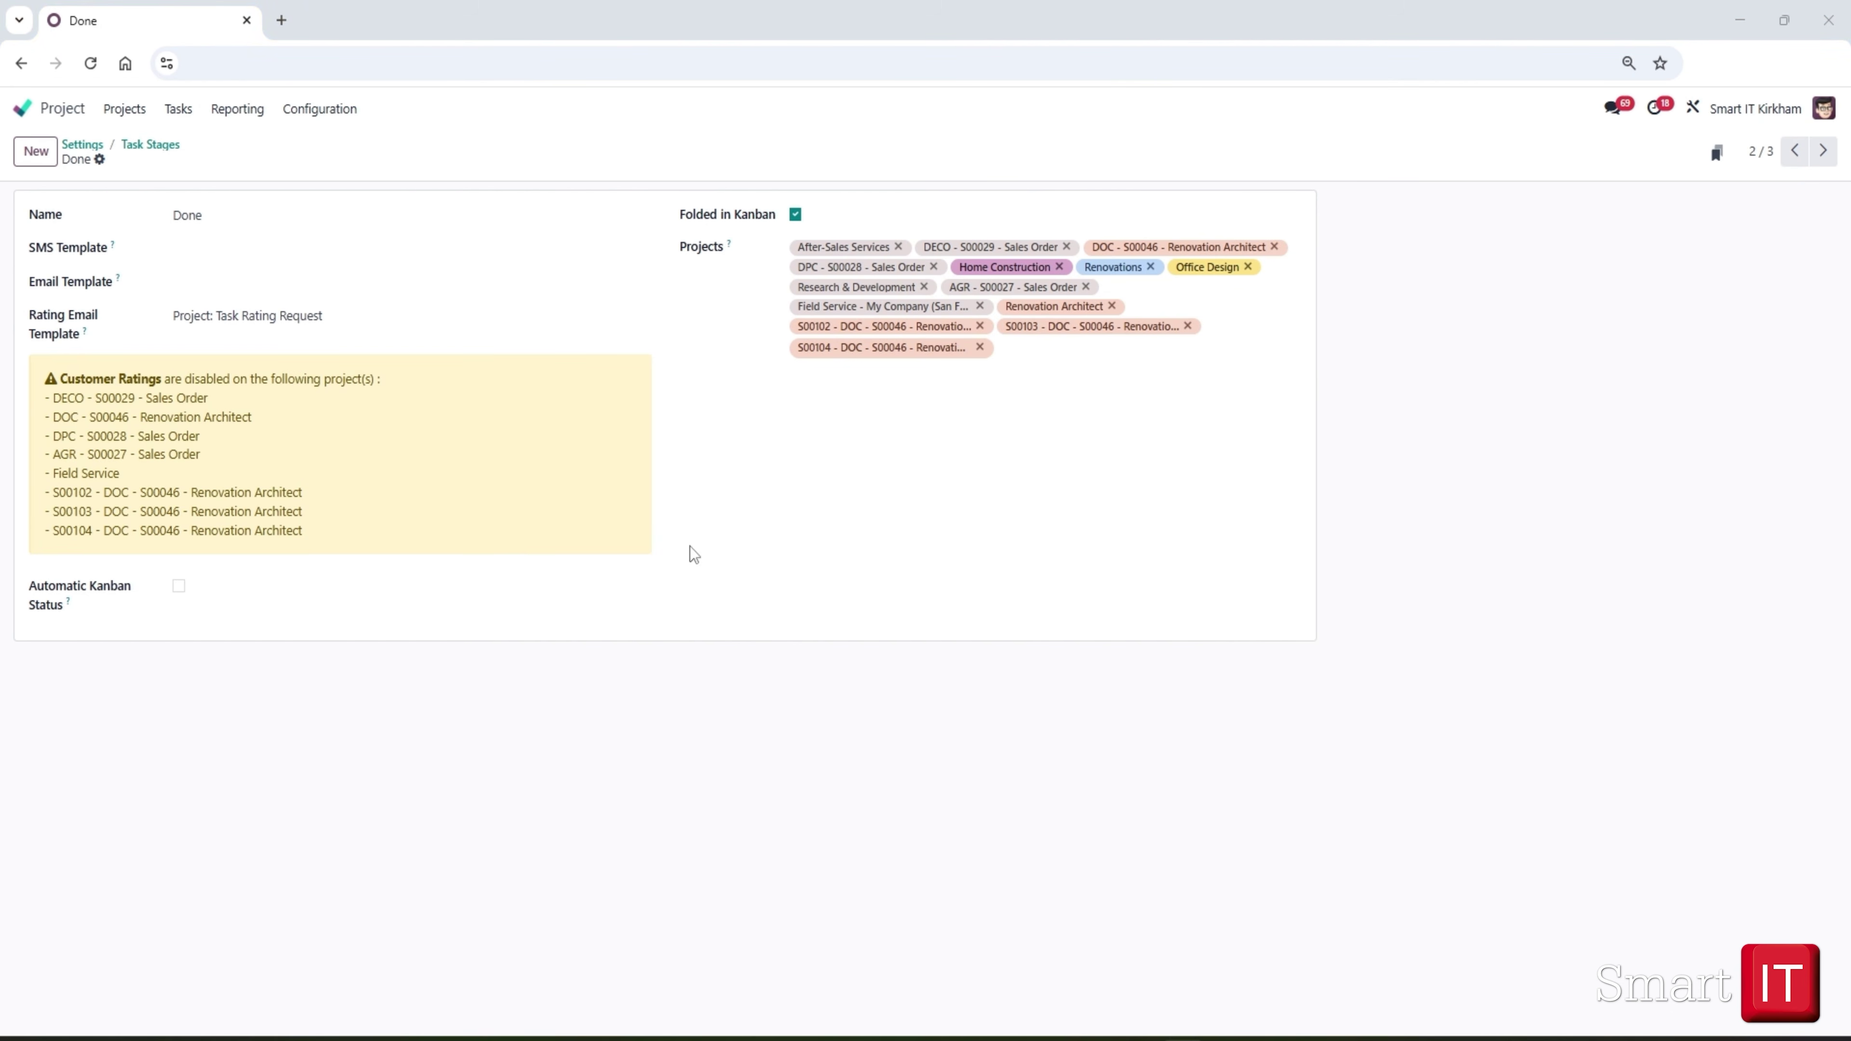
# Unfold the Done stage in the Office Design project and check the average rating on the Noise Reduction task.
pyautogui.click(111, 117)
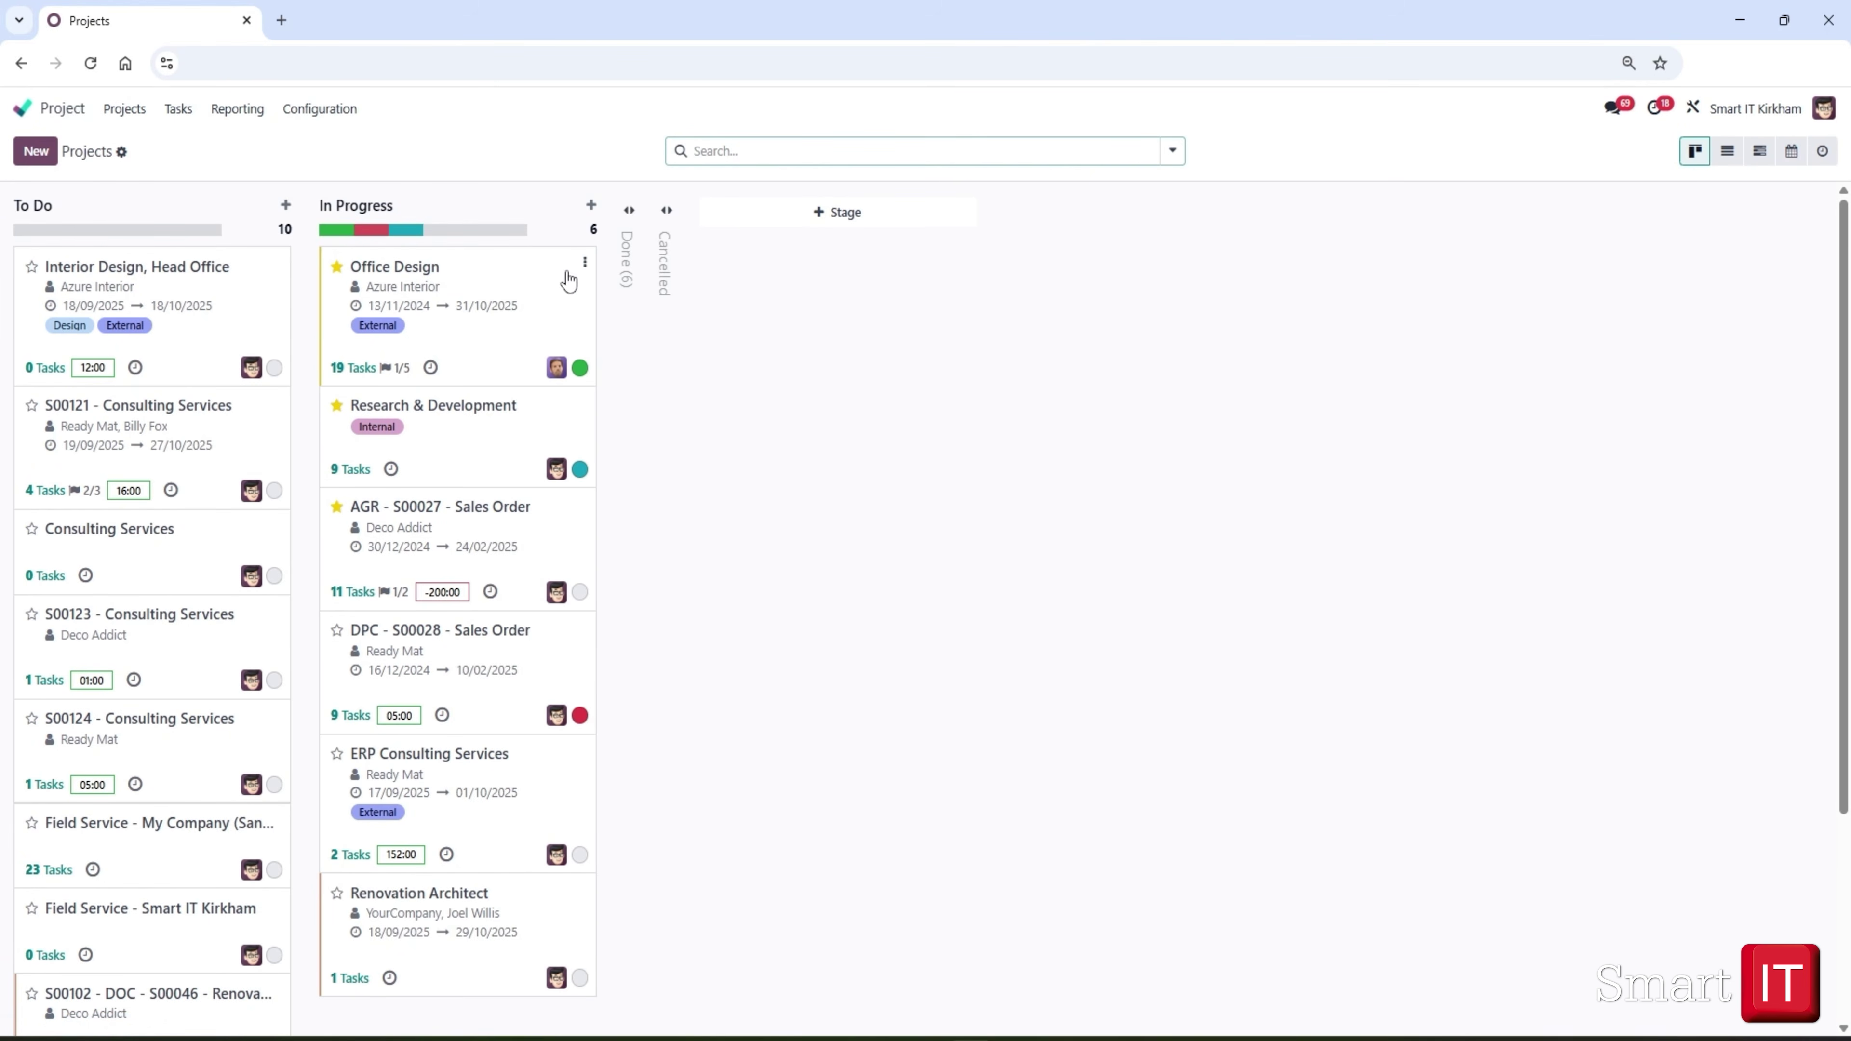
pyautogui.click(404, 281)
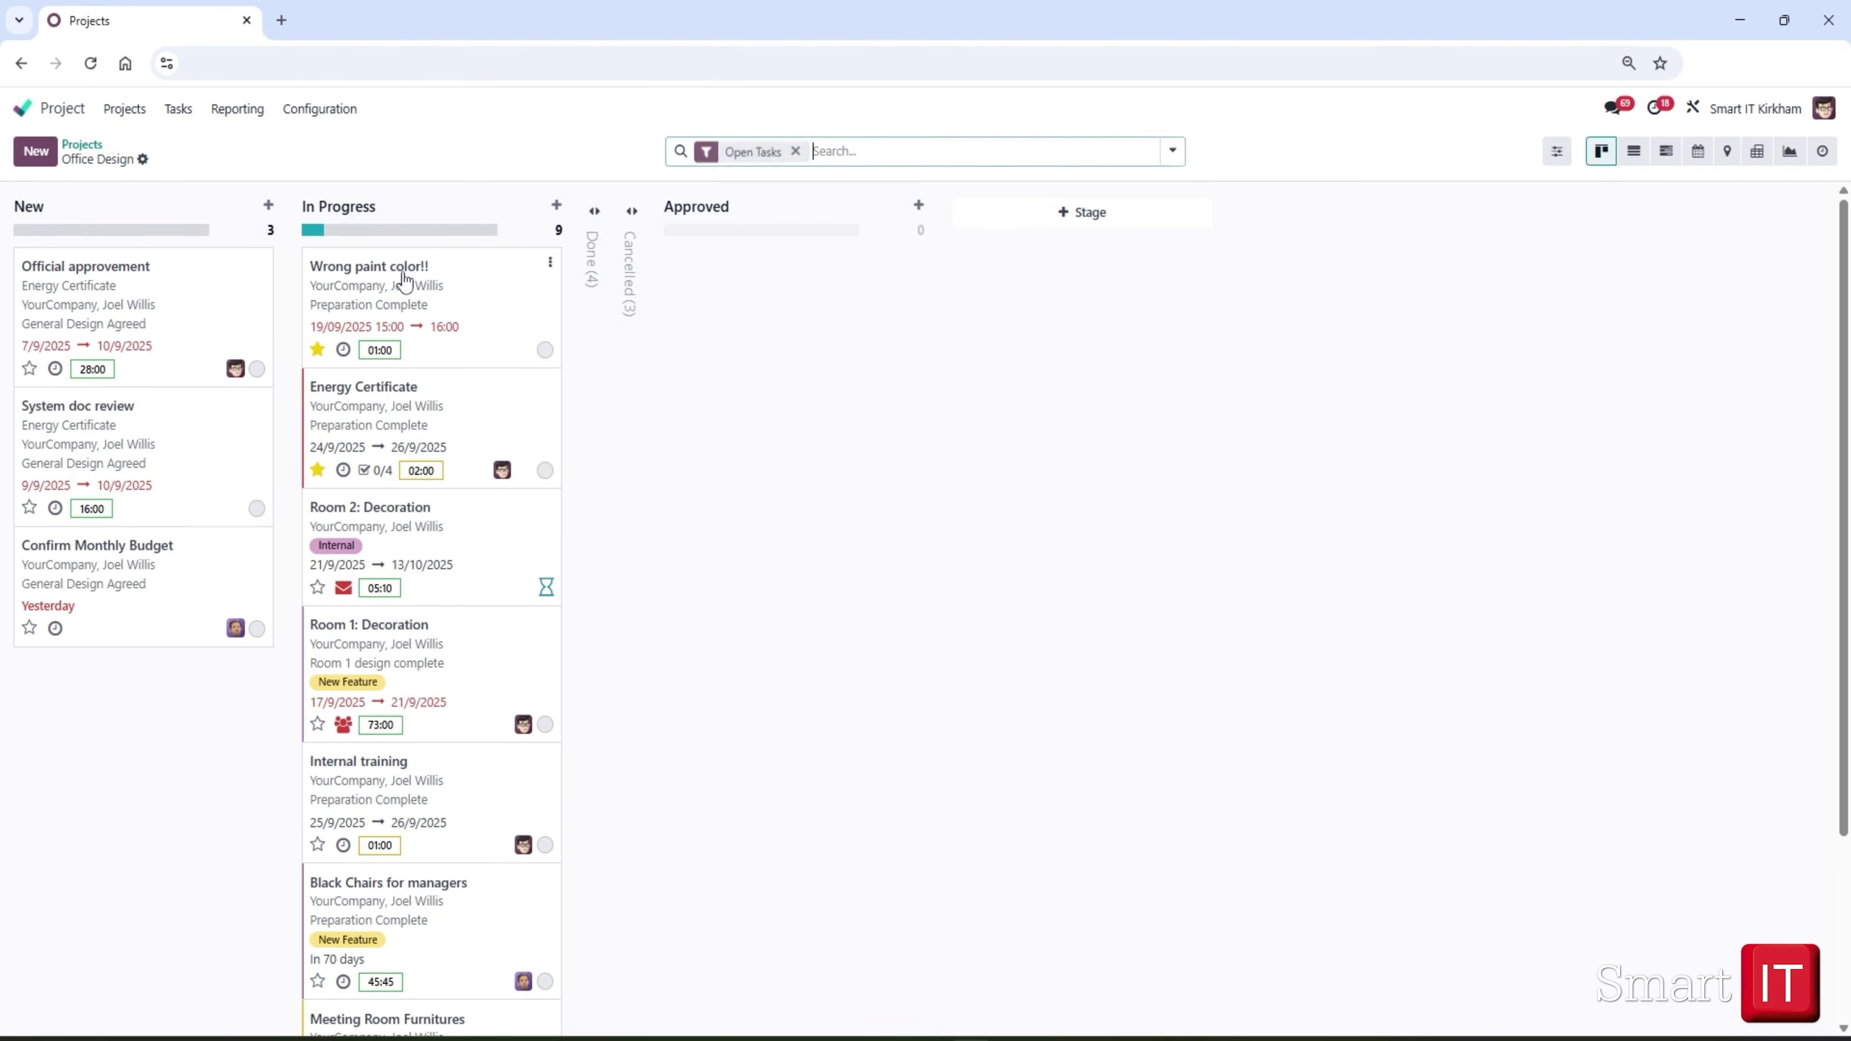
pyautogui.click(596, 232)
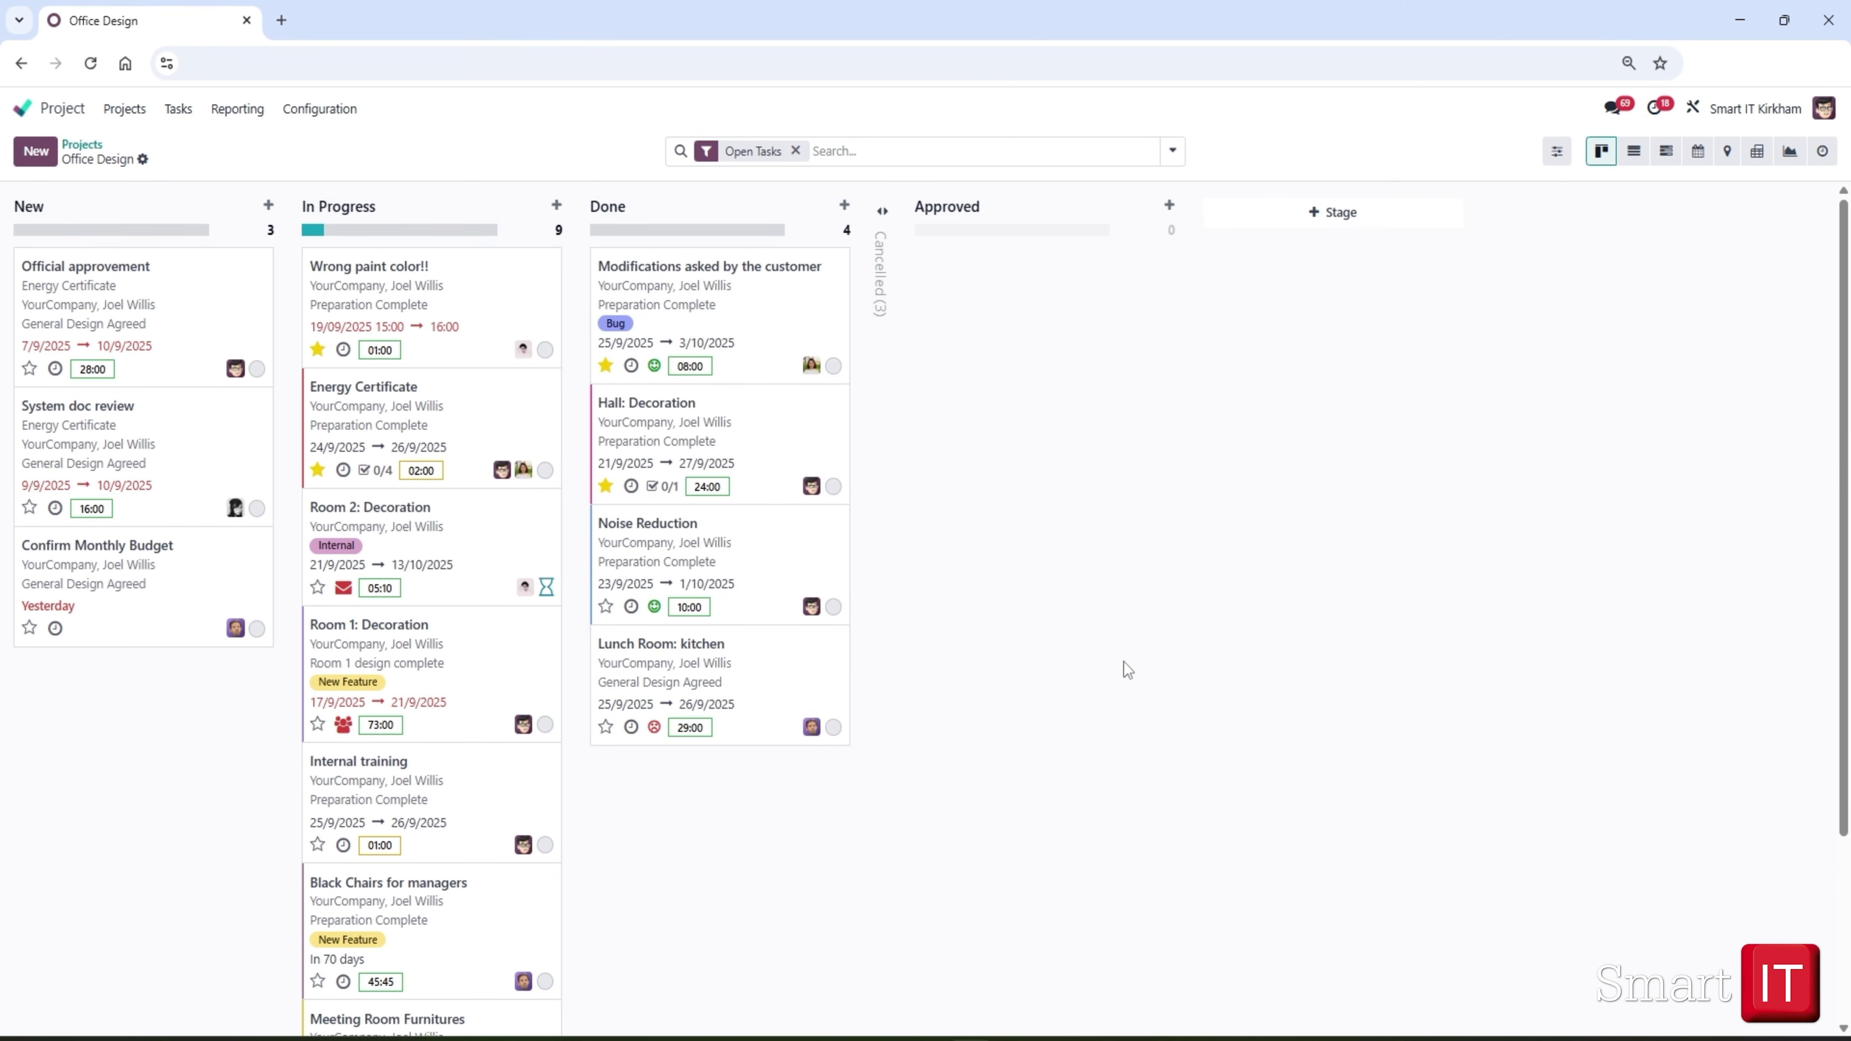
pyautogui.moveTo(655, 610)
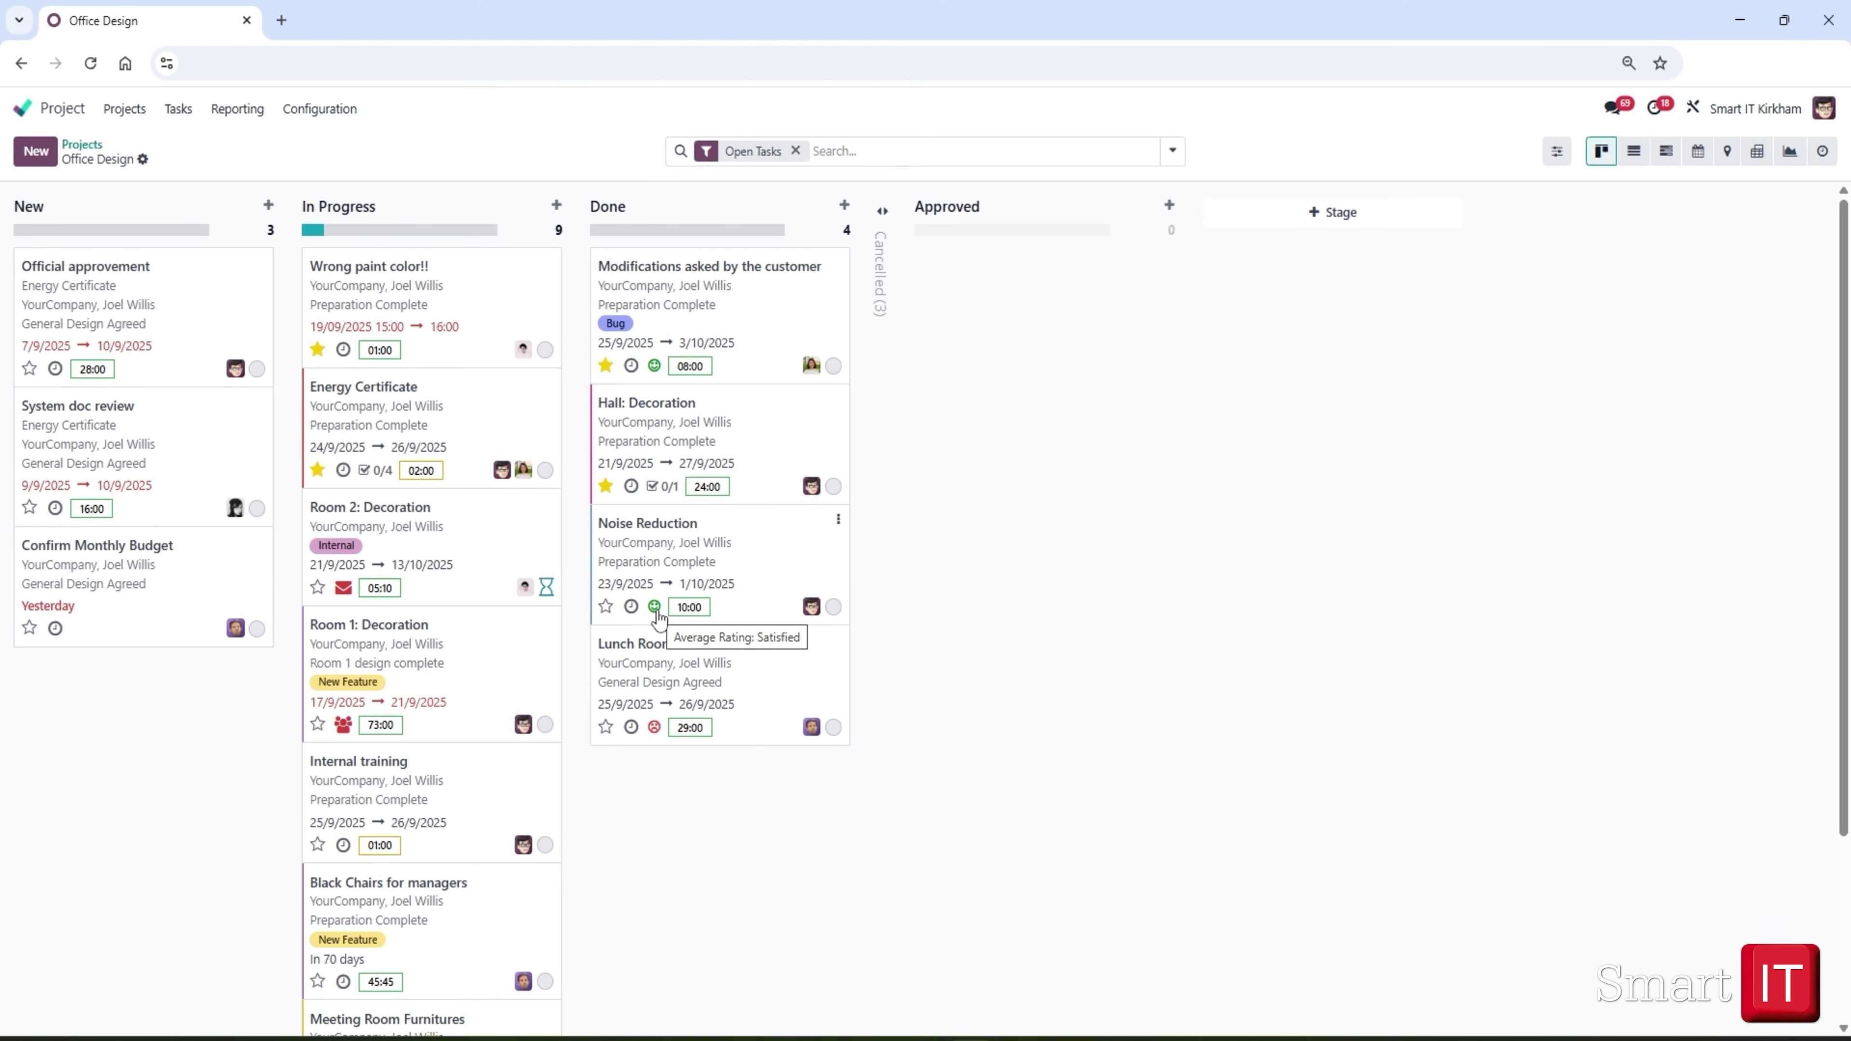
# View the Noise Reduction task's last customer rating in detail, and return to the Office Design task board.
pyautogui.click(661, 541)
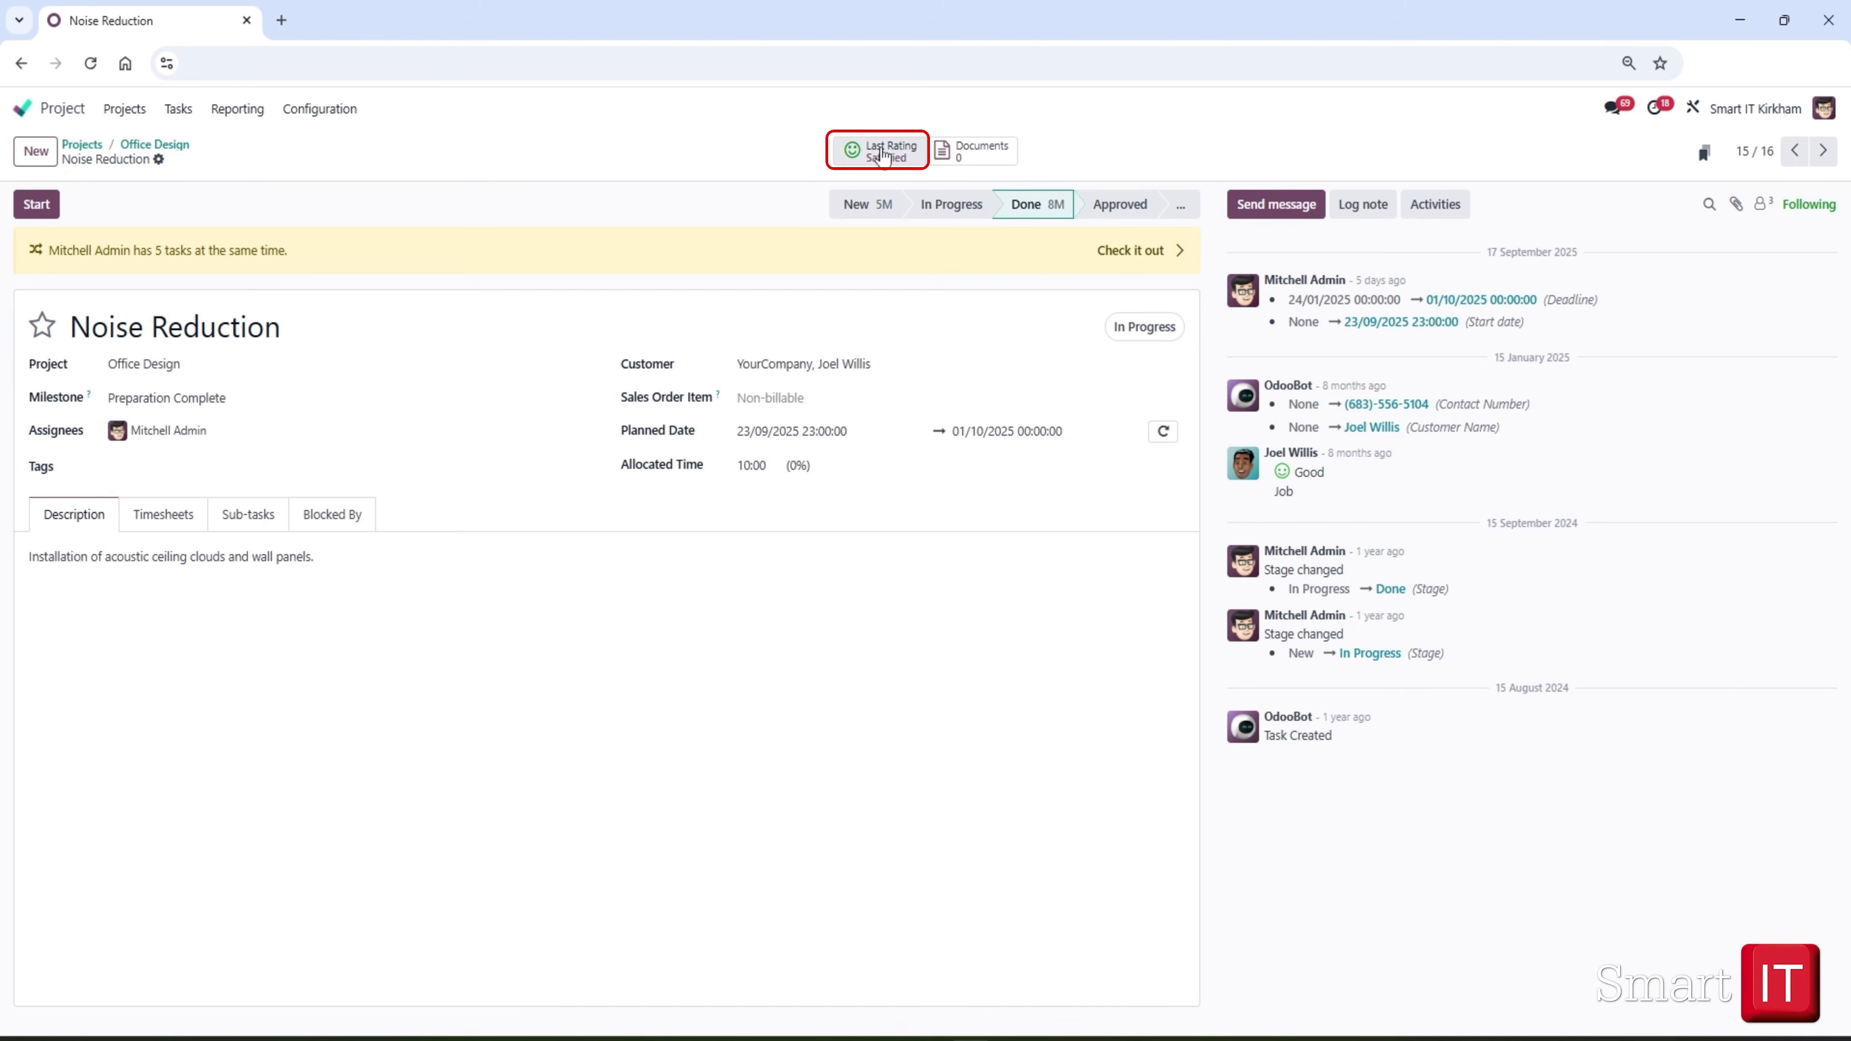
pyautogui.click(876, 156)
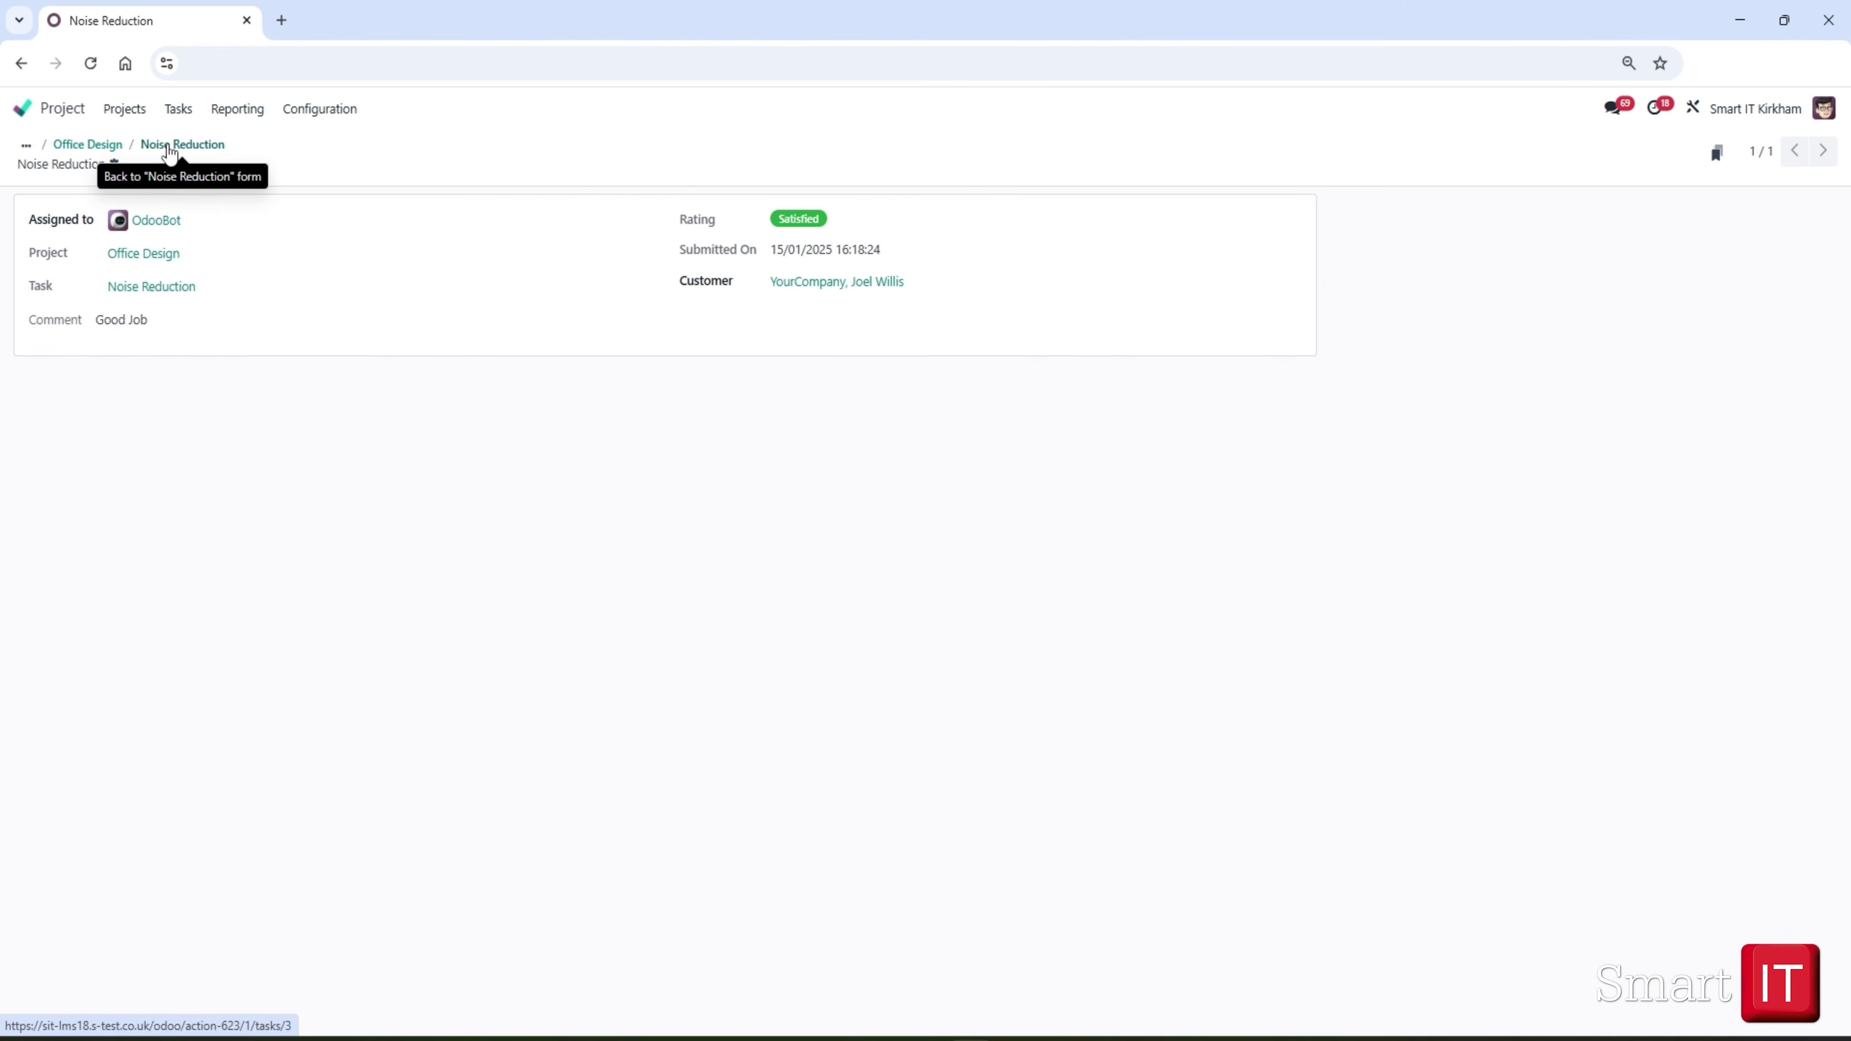
pyautogui.click(181, 146)
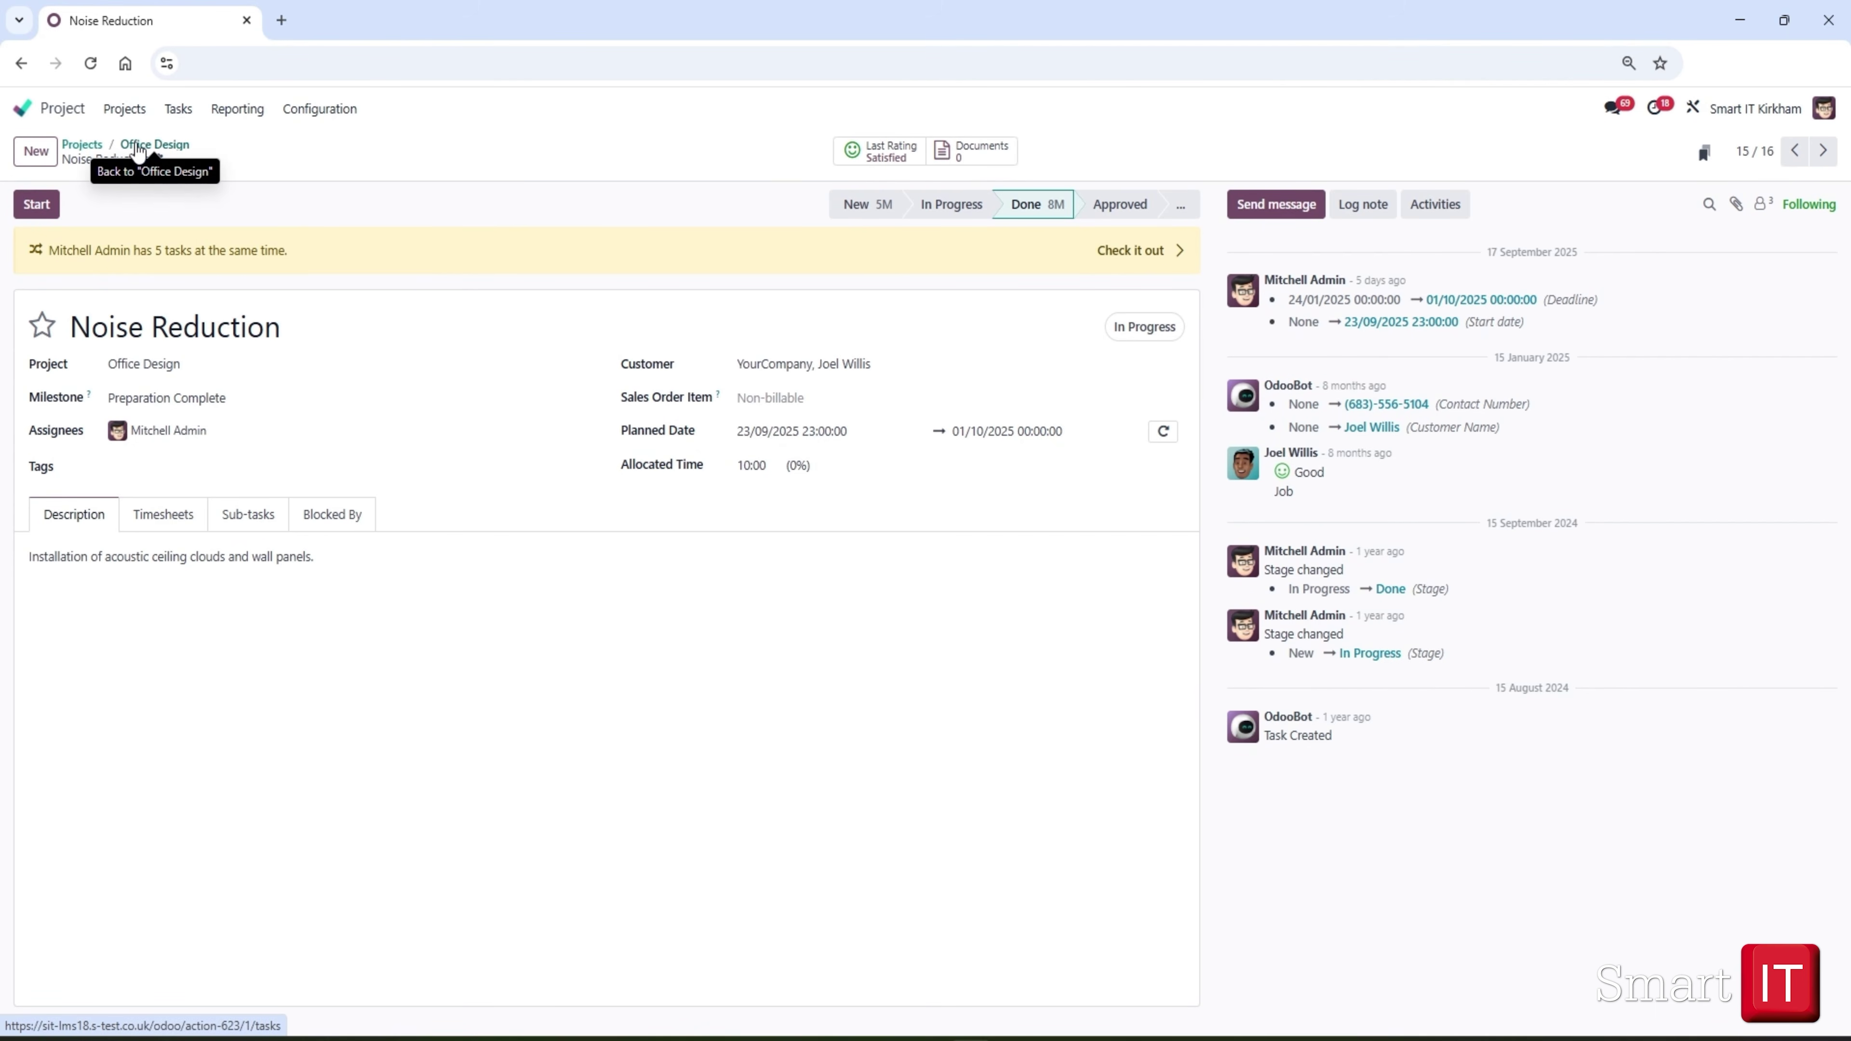
pyautogui.click(138, 147)
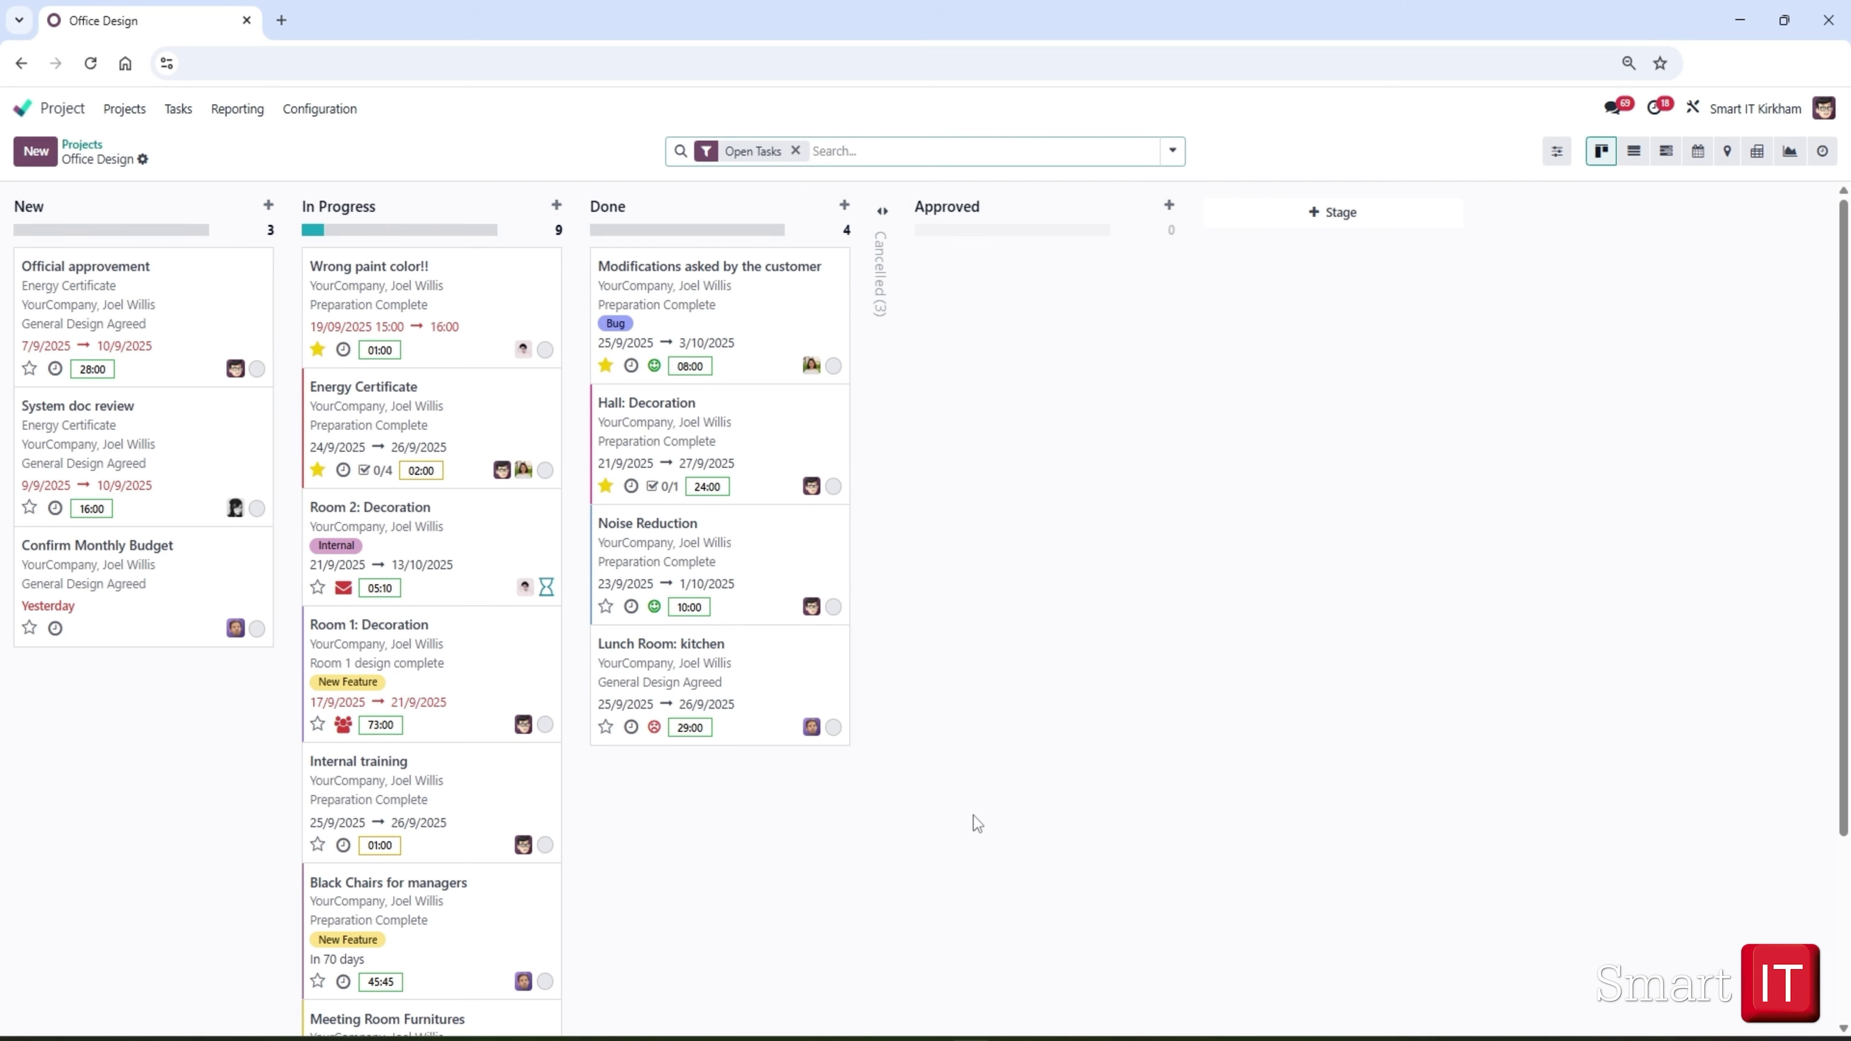
pyautogui.moveTo(655, 738)
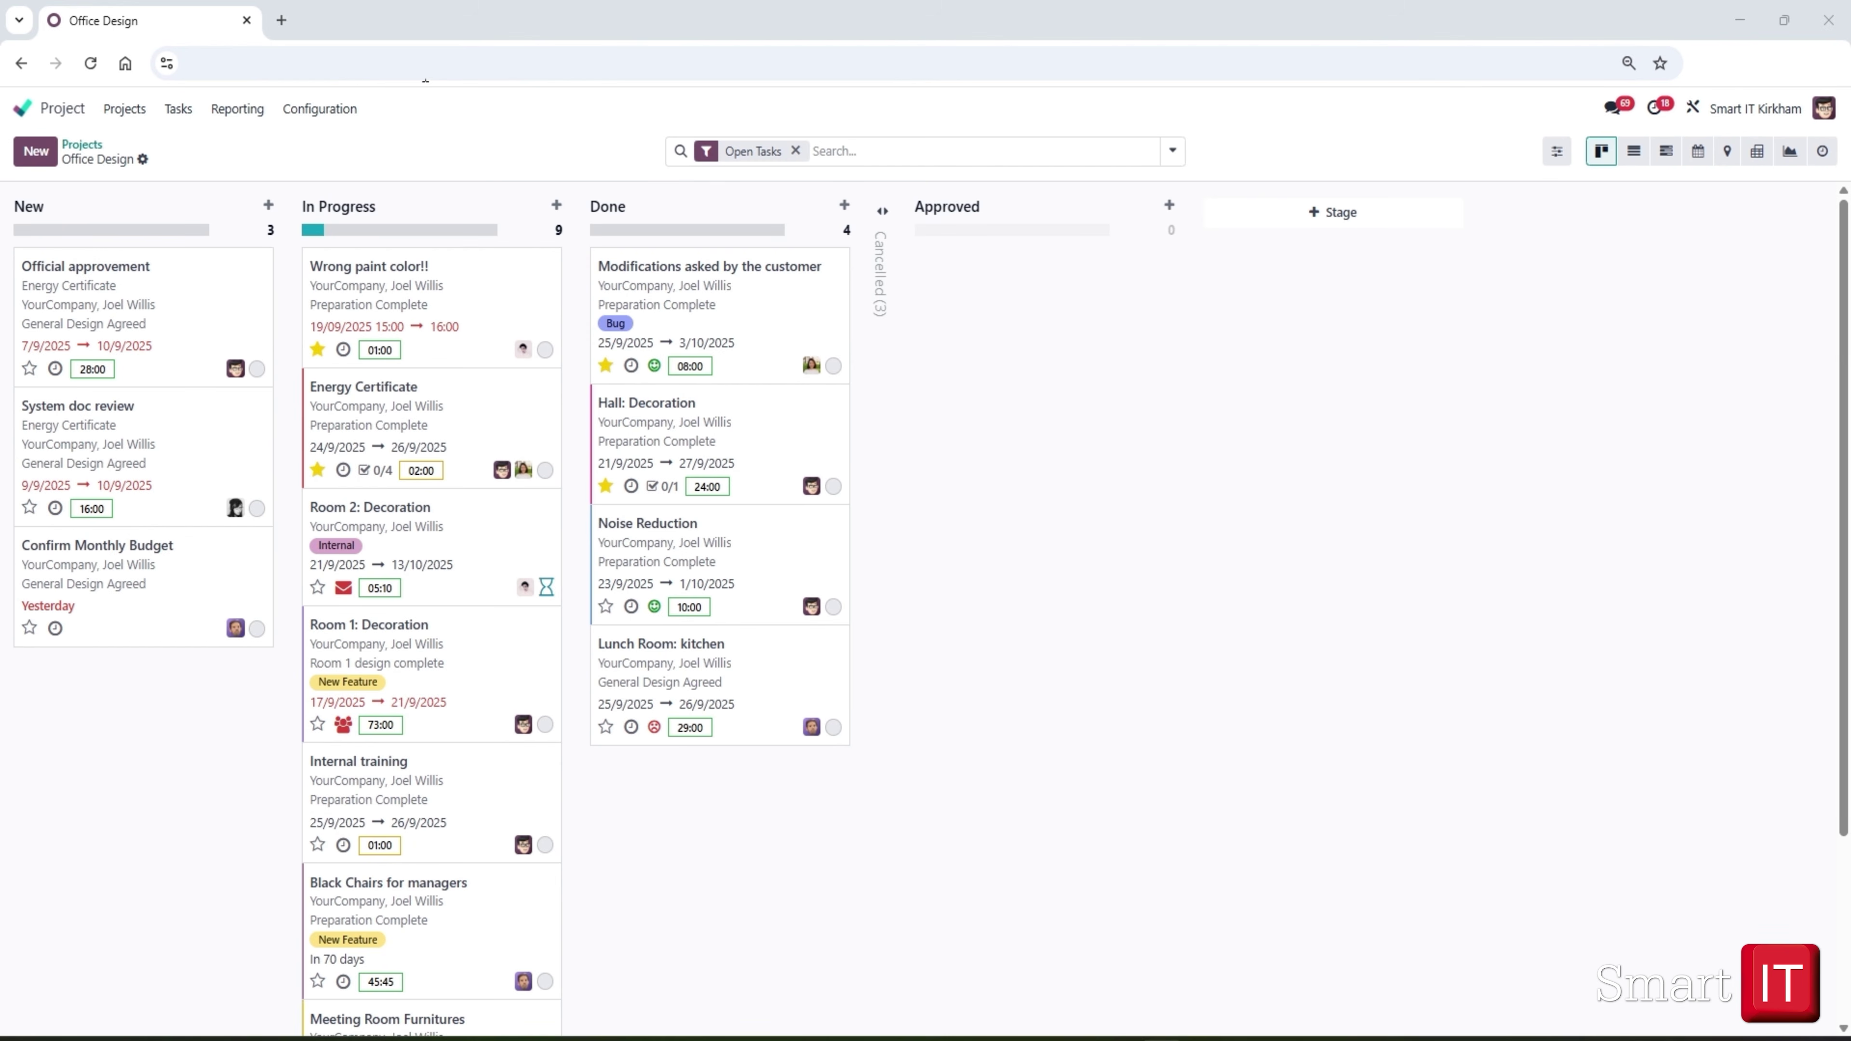
# Unfold the Done stage in the Interior Design, Head Office project and set its rating email template to Project: Task Rating Request.
pyautogui.click(81, 148)
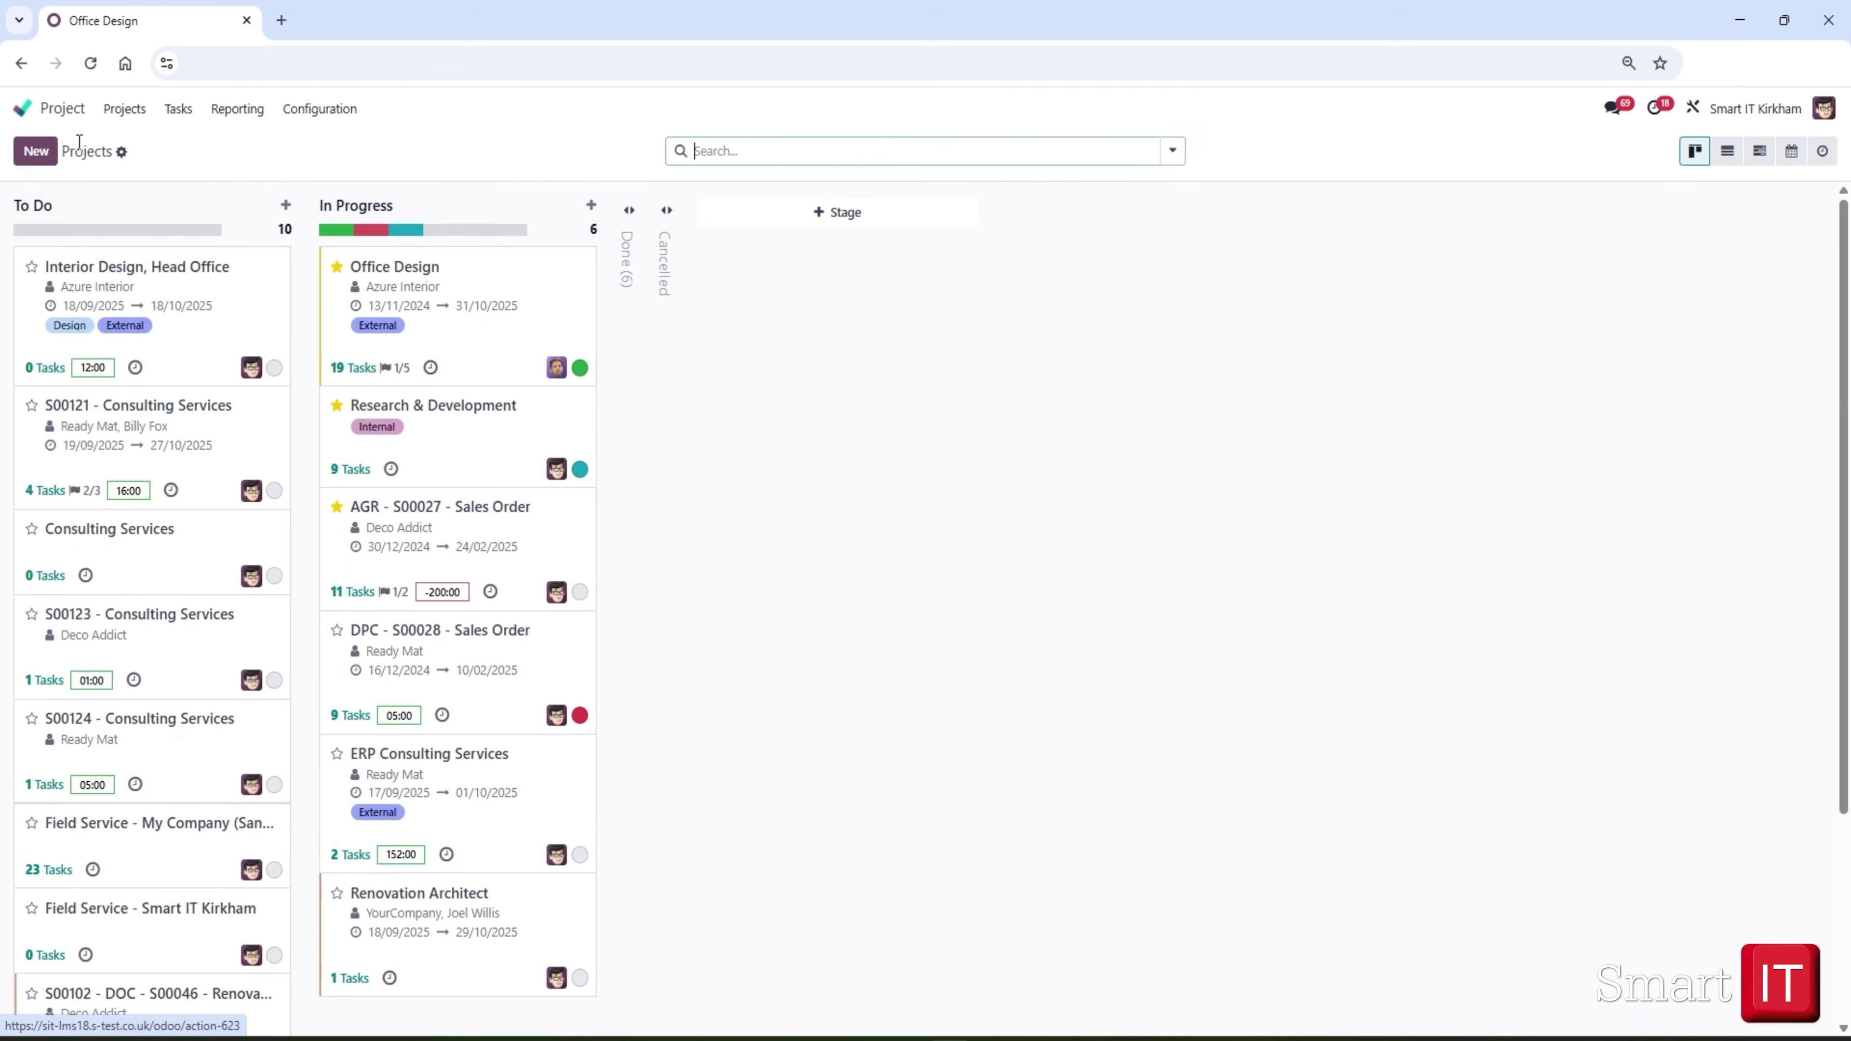
pyautogui.click(76, 274)
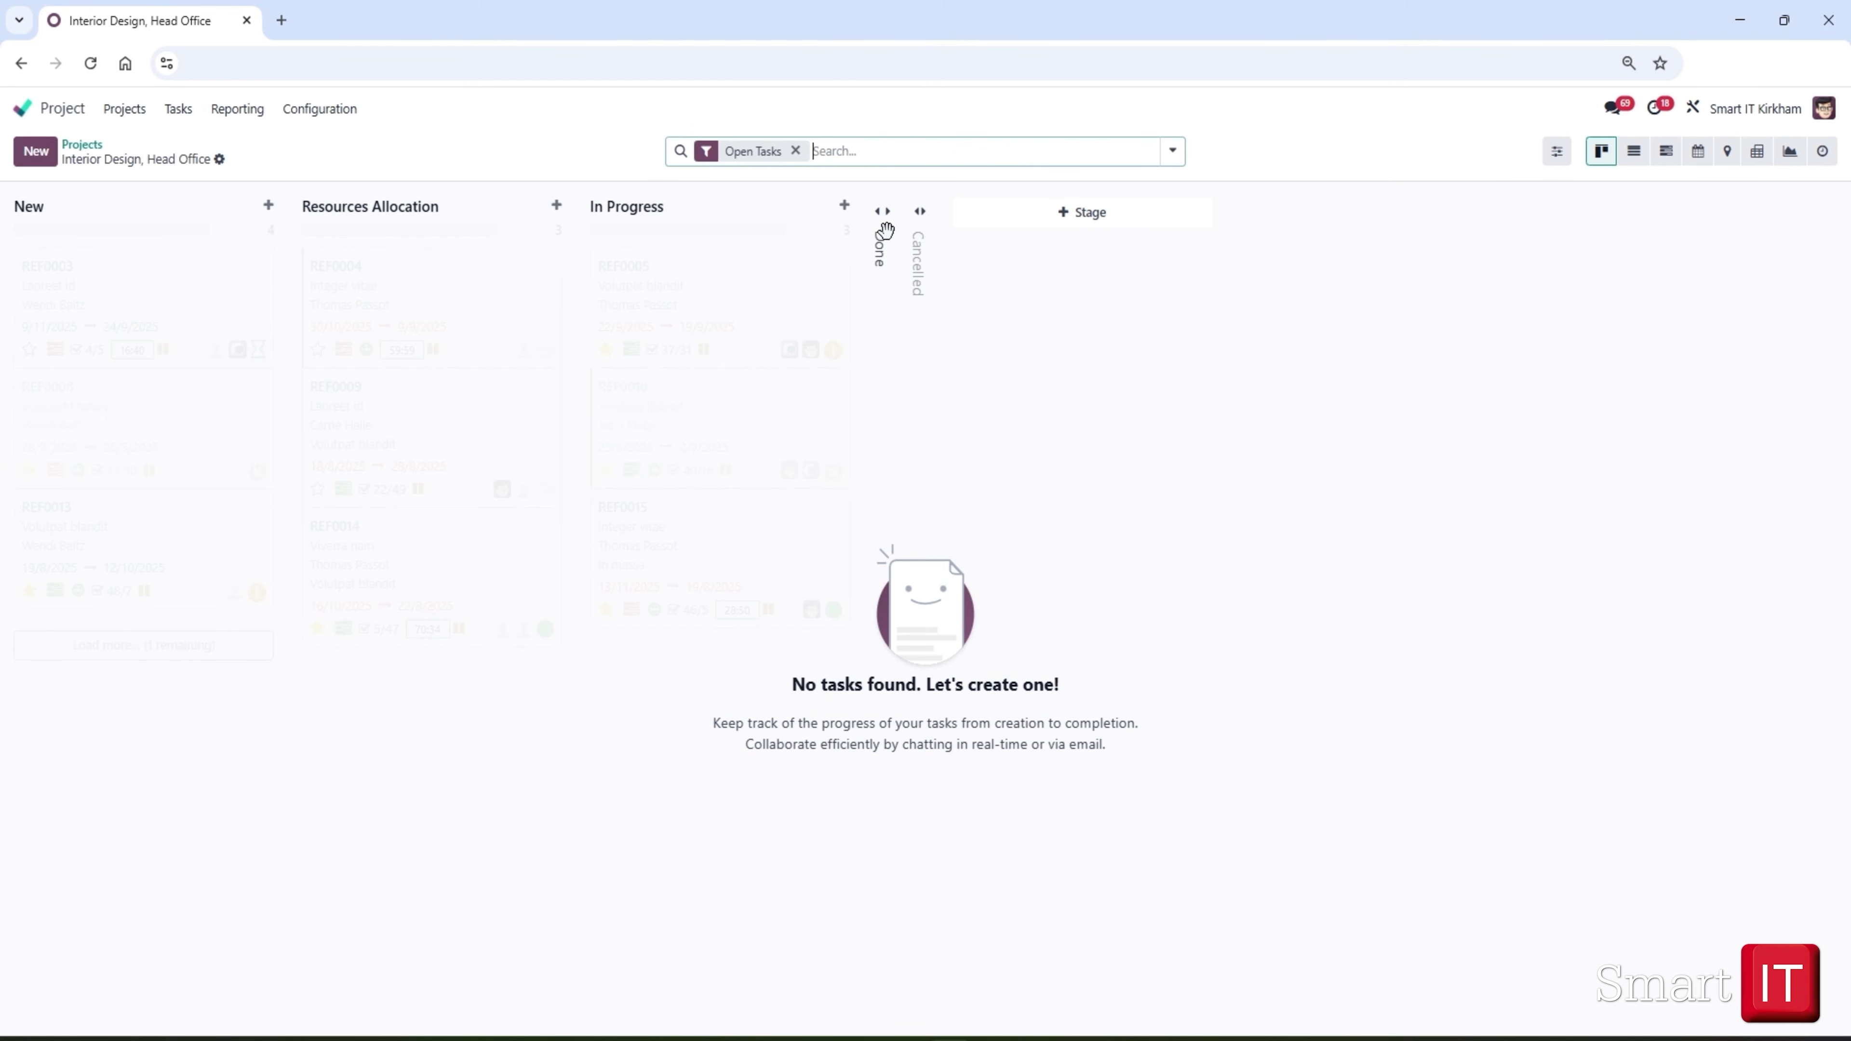
pyautogui.click(881, 239)
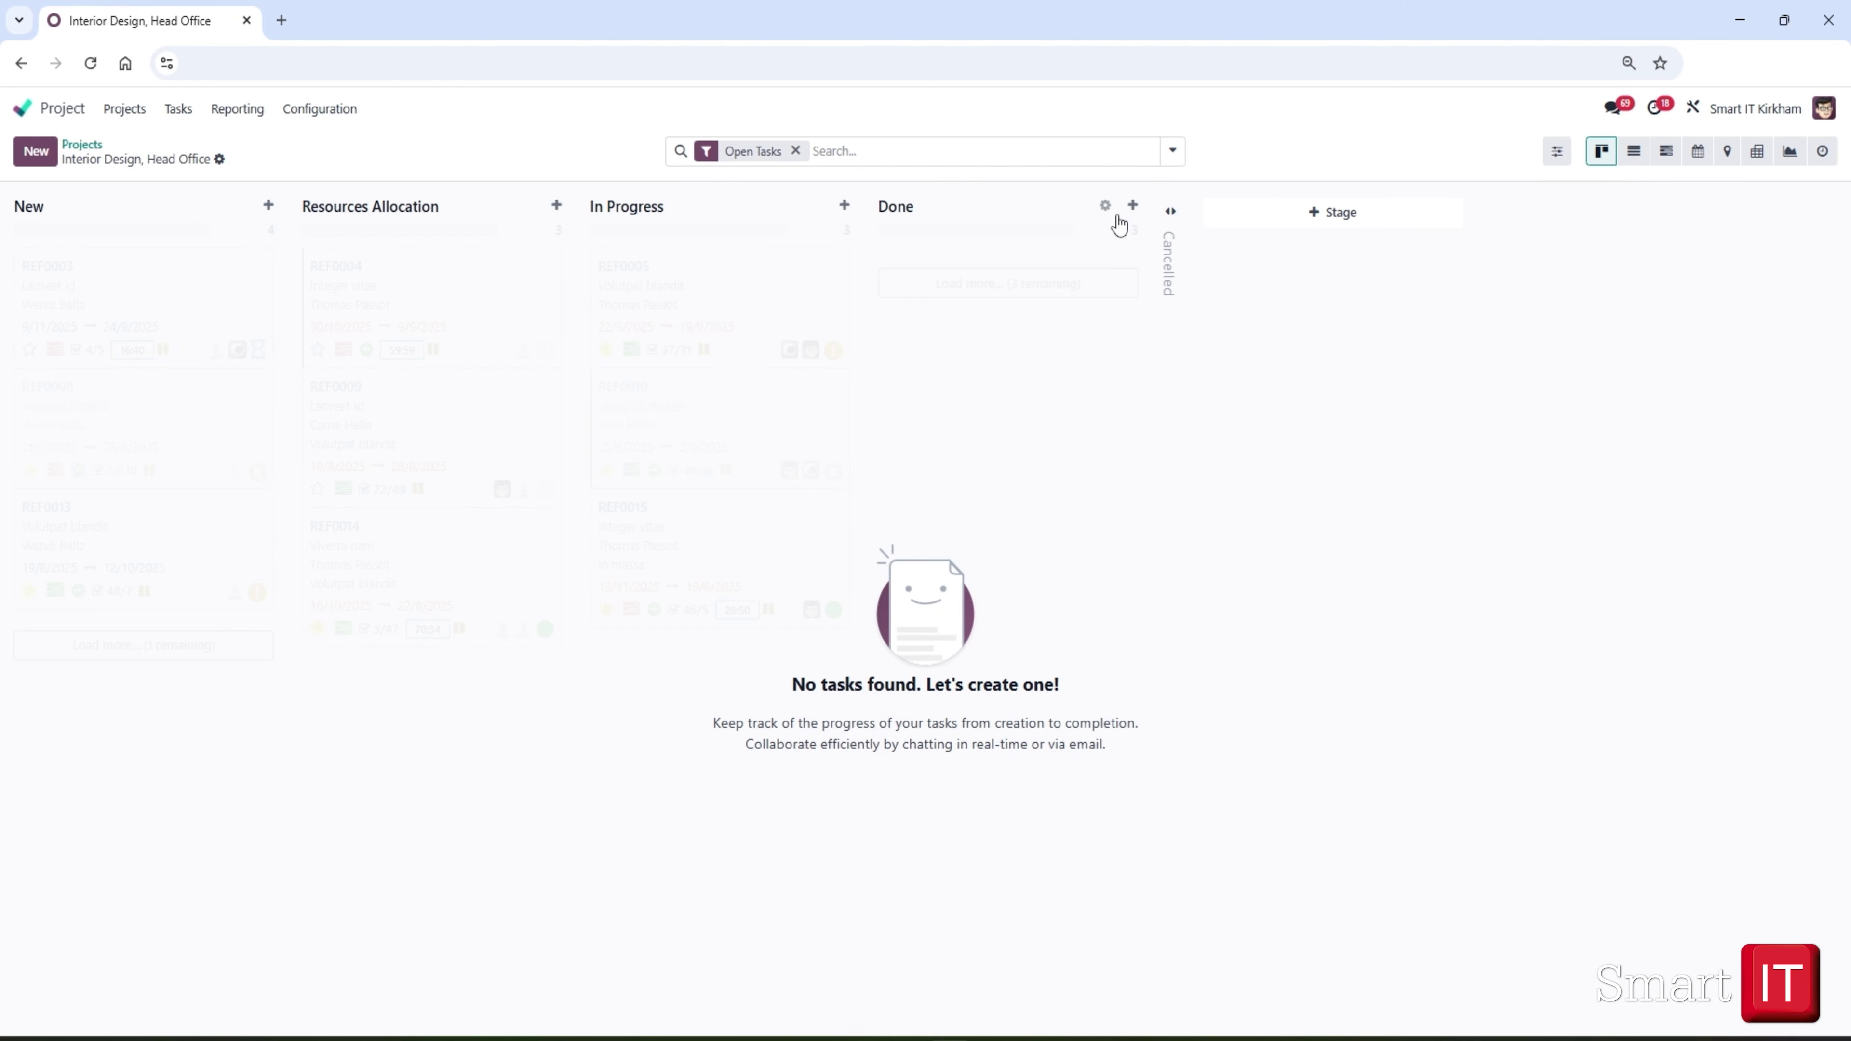
pyautogui.click(1104, 211)
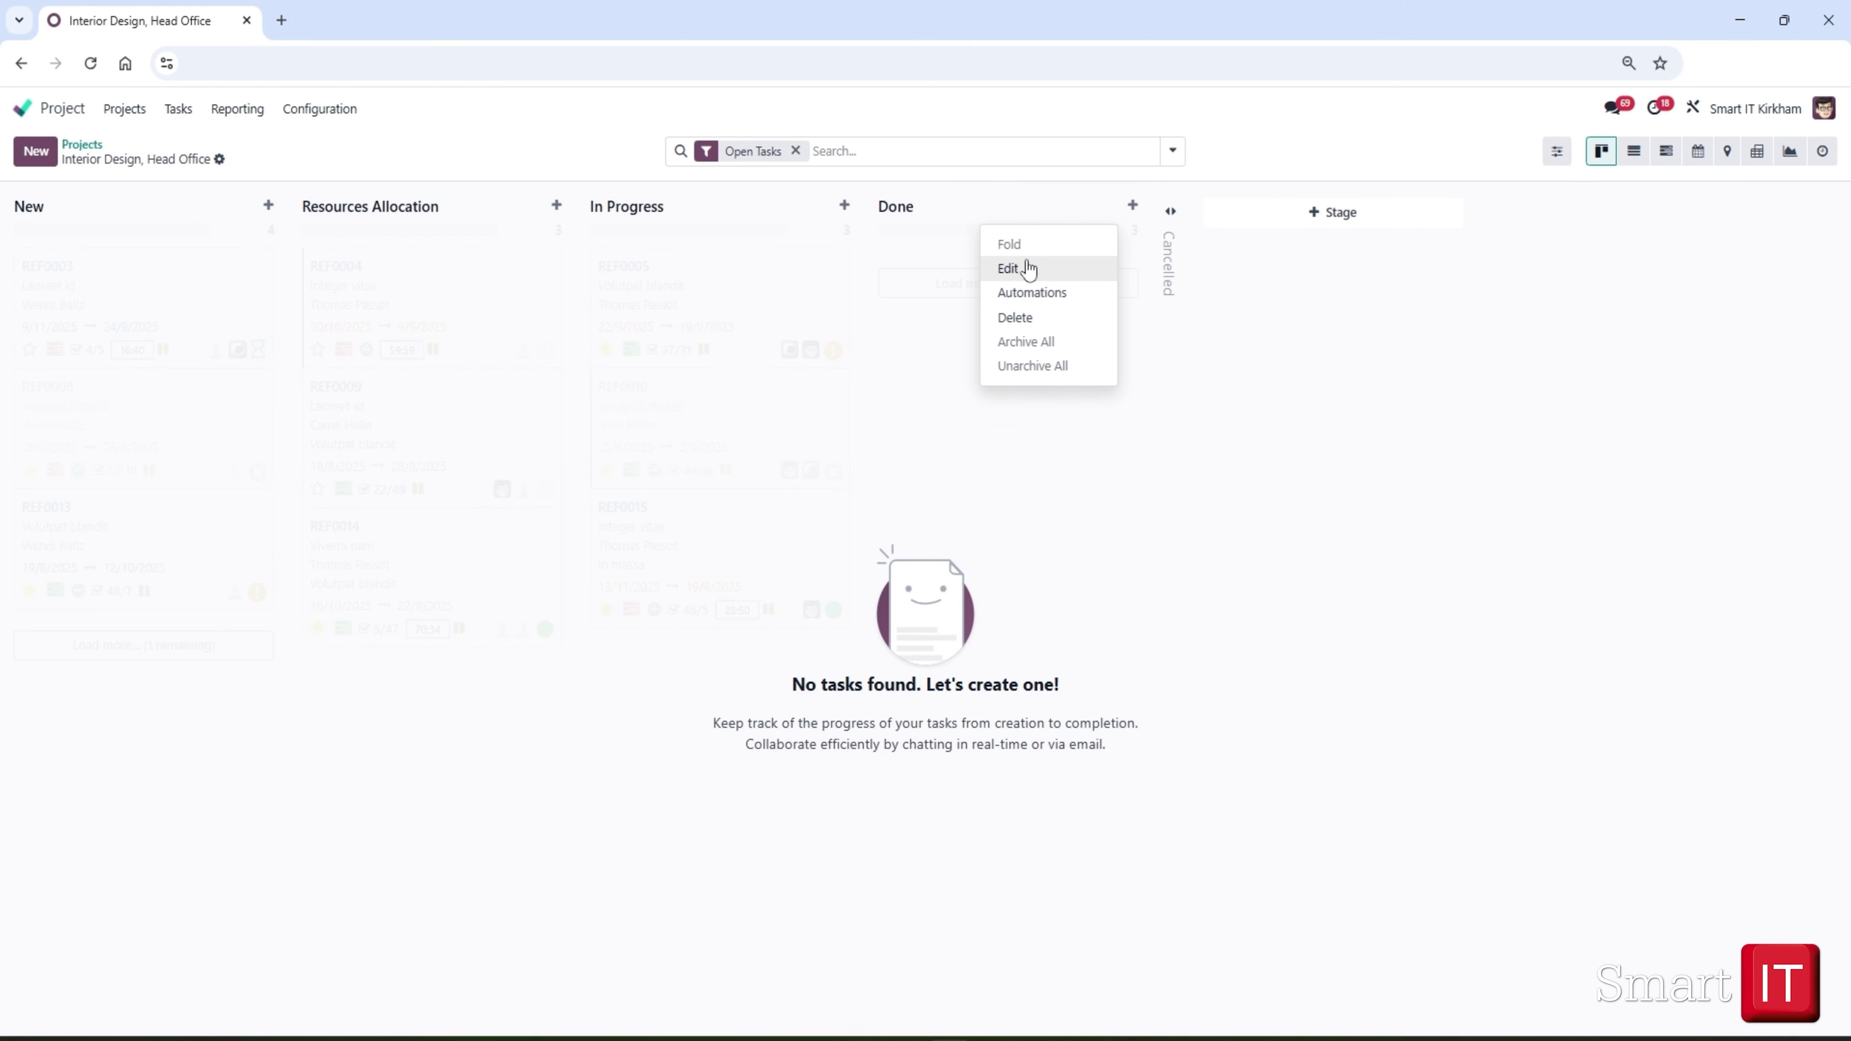
pyautogui.click(1019, 269)
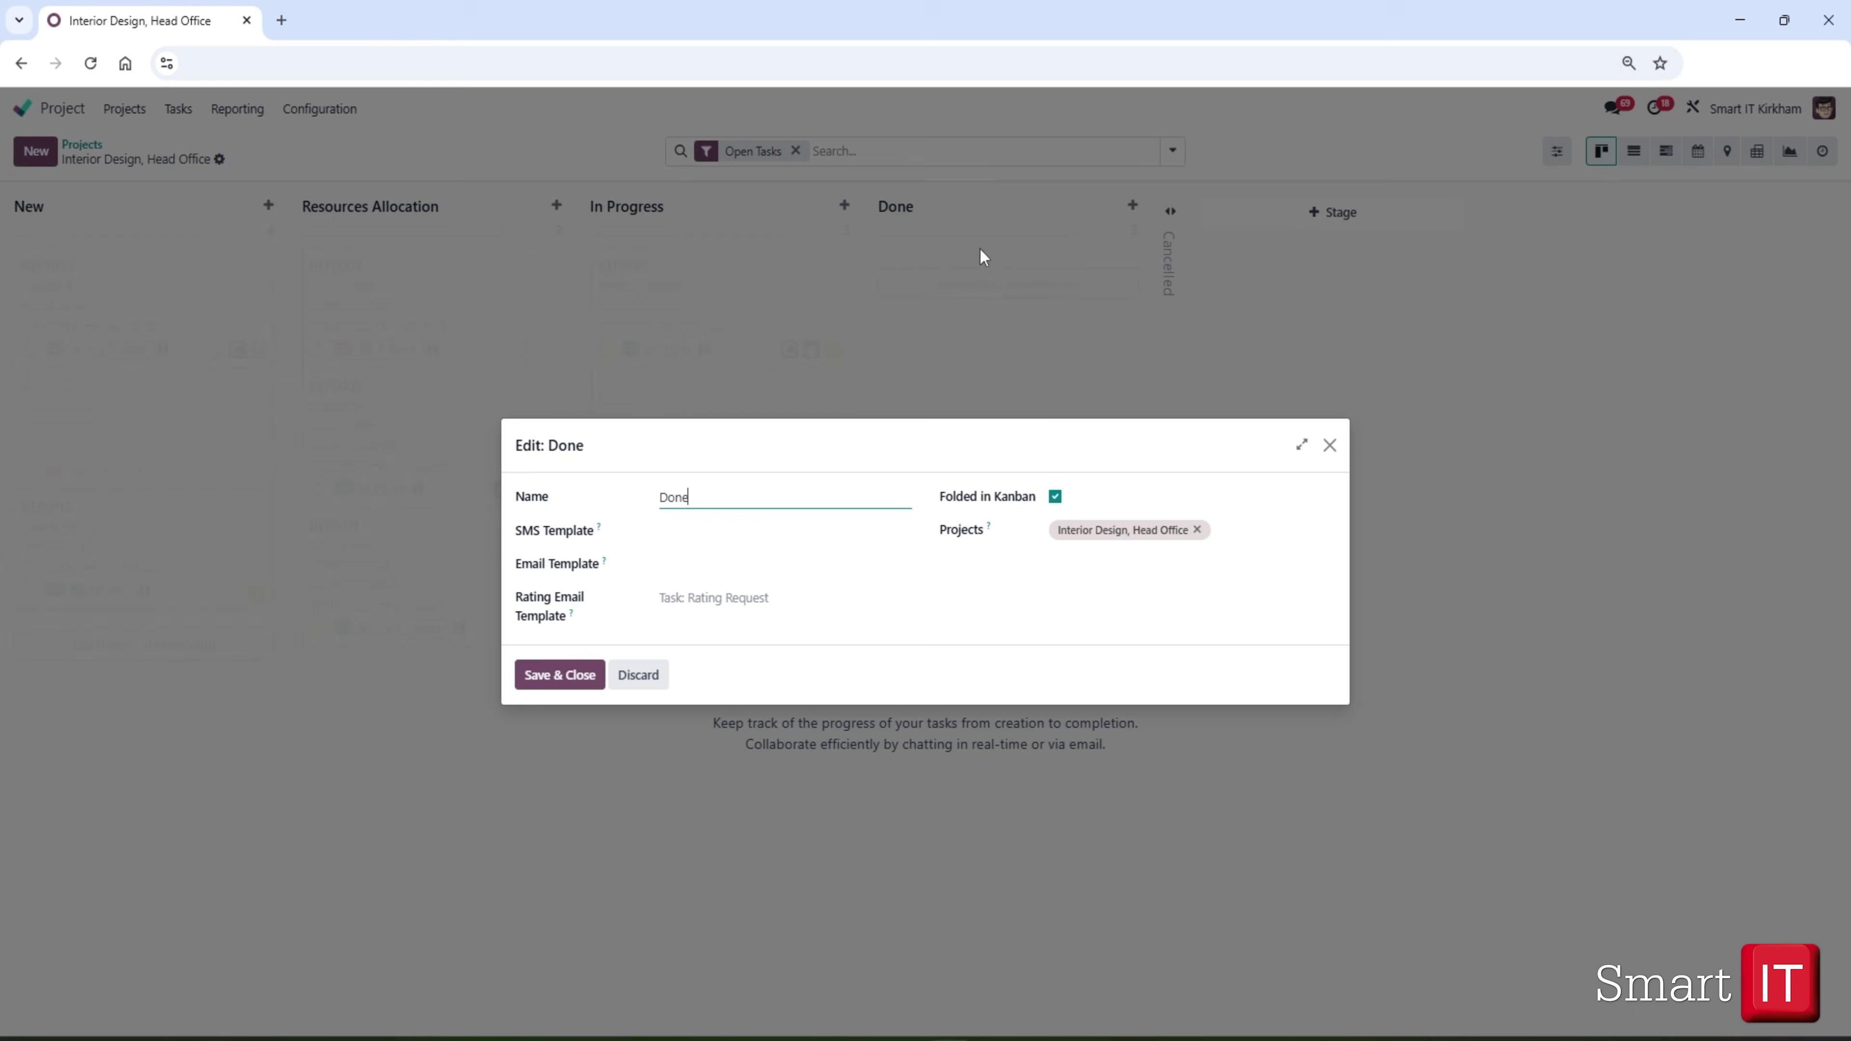
pyautogui.click(687, 597)
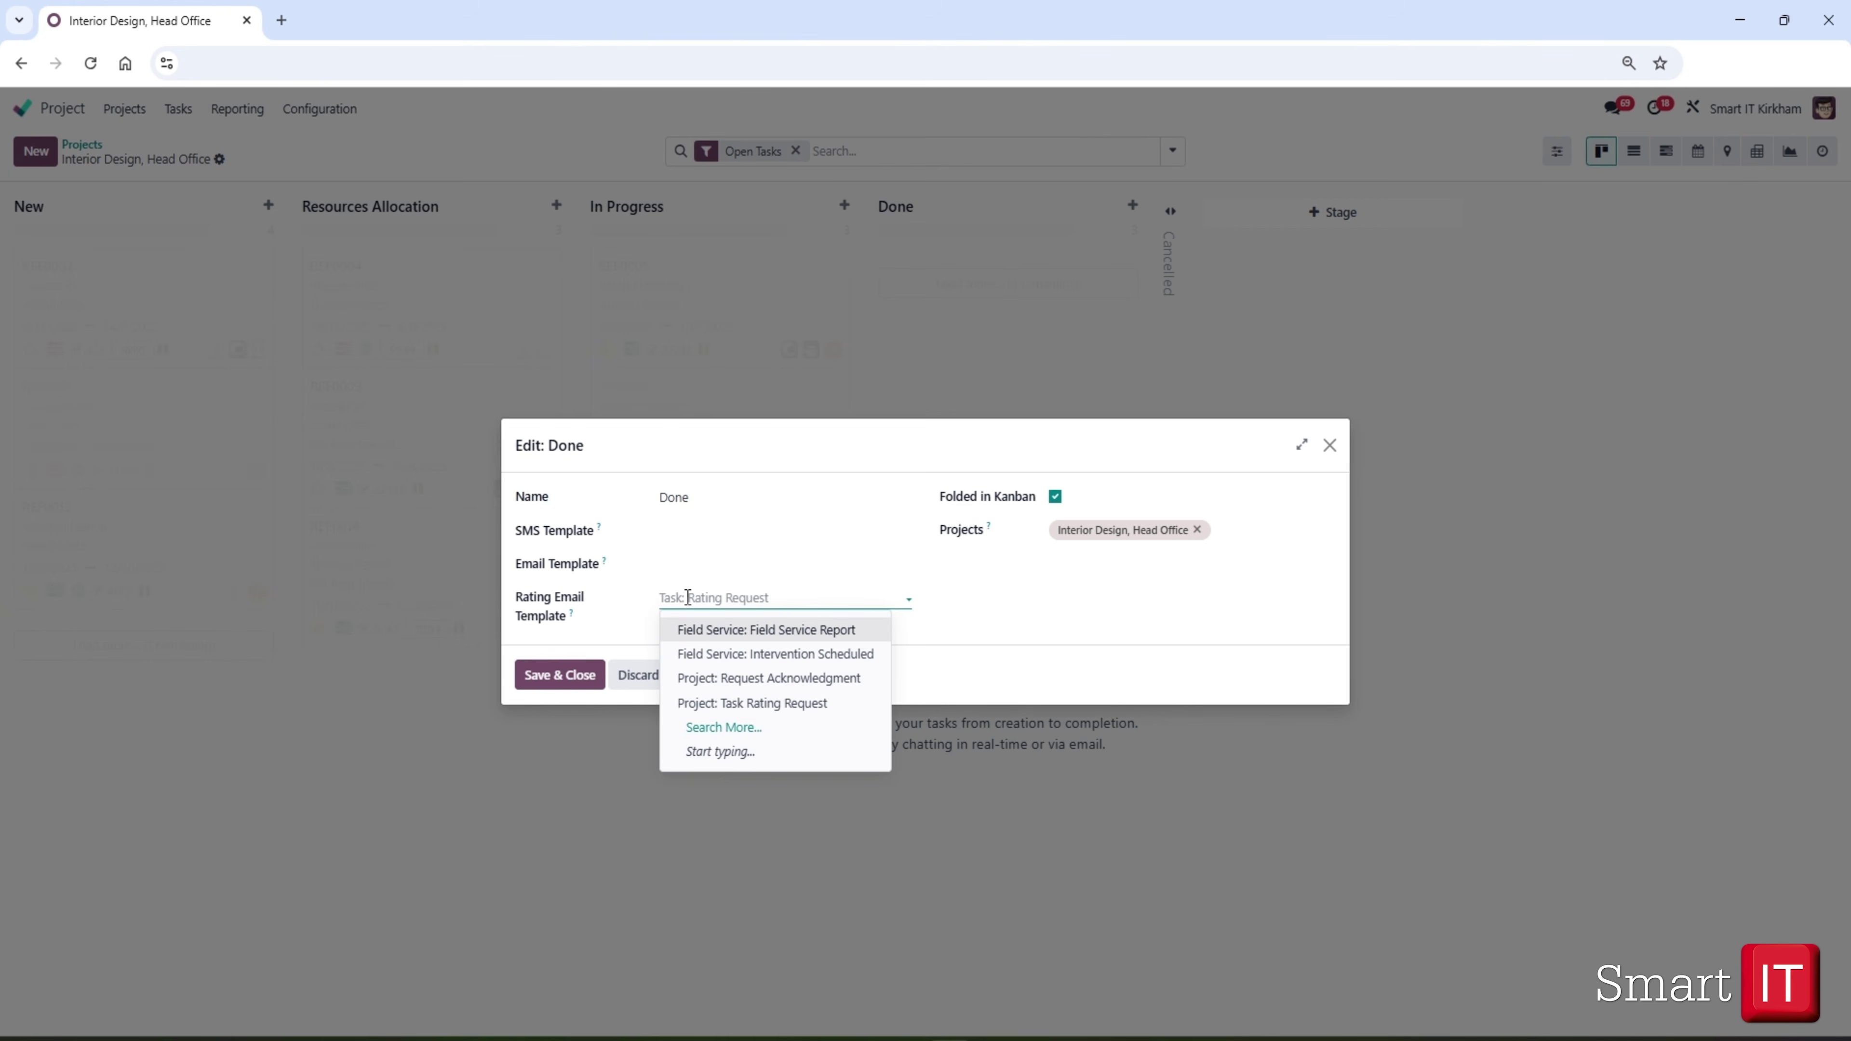
pyautogui.click(747, 703)
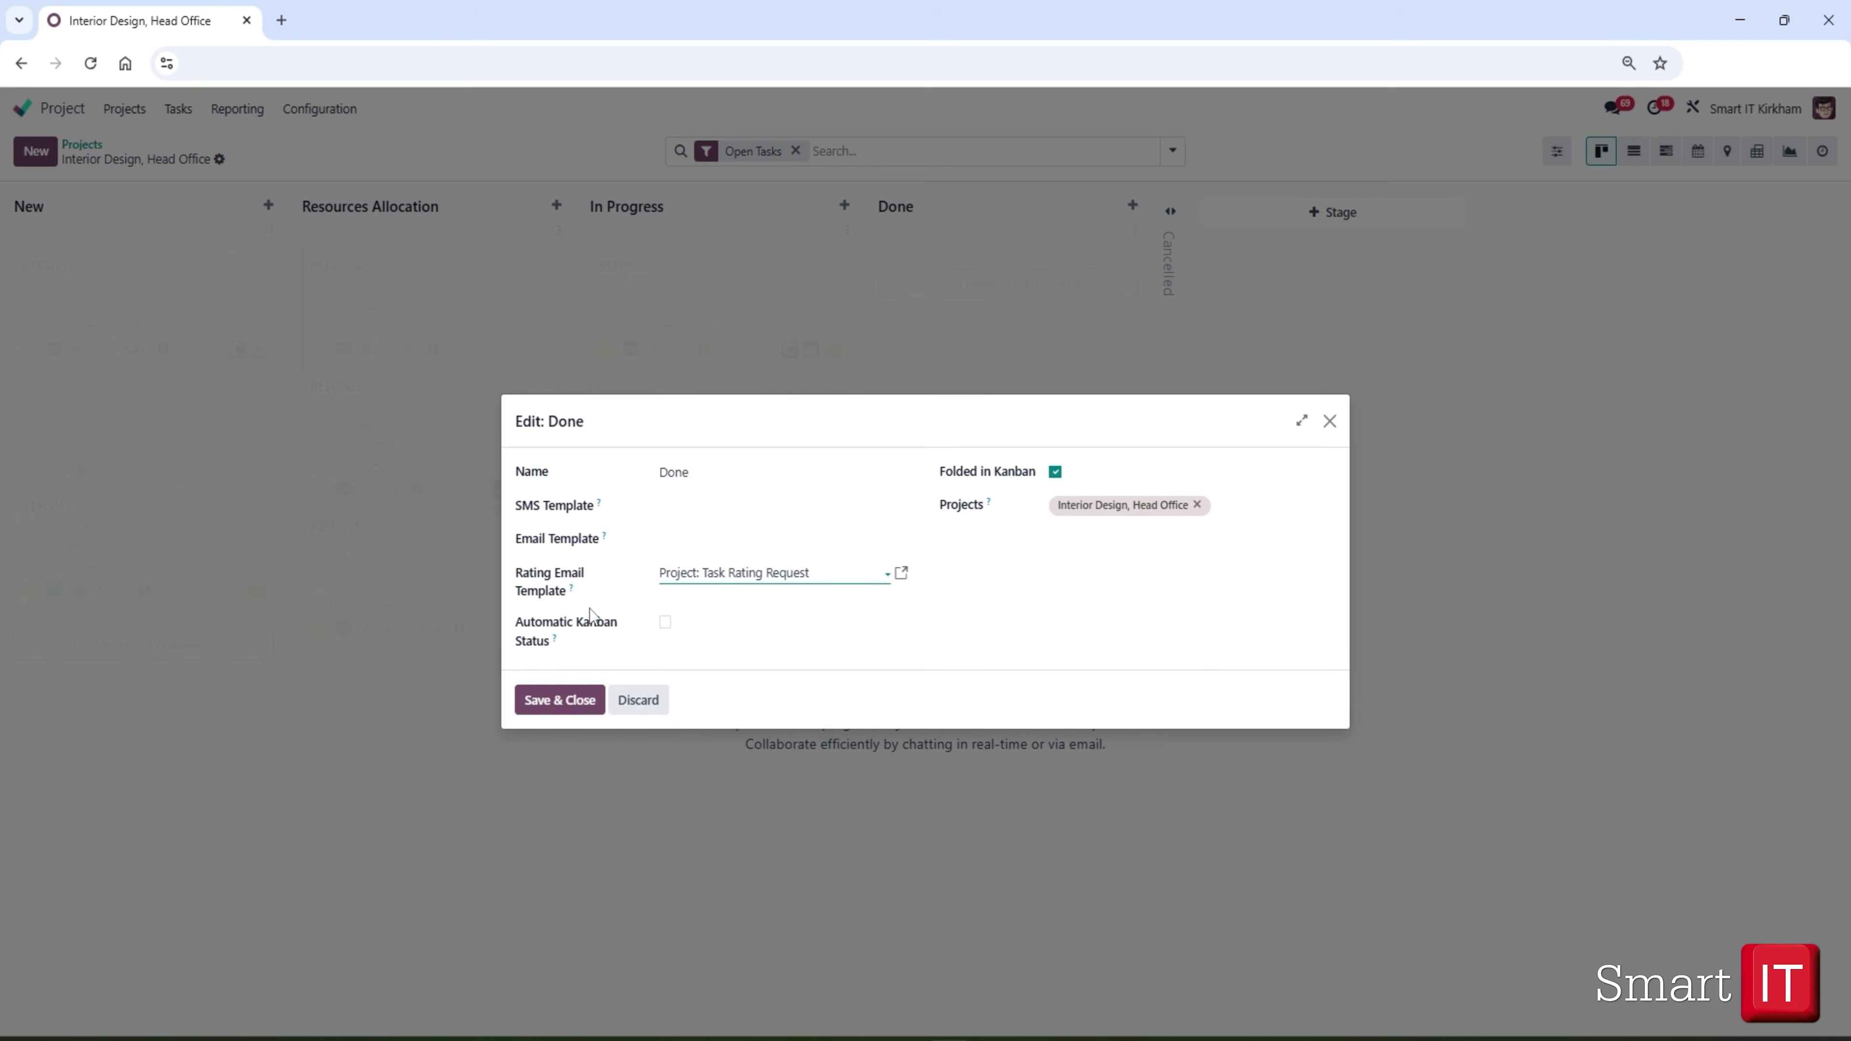
pyautogui.moveTo(572, 590)
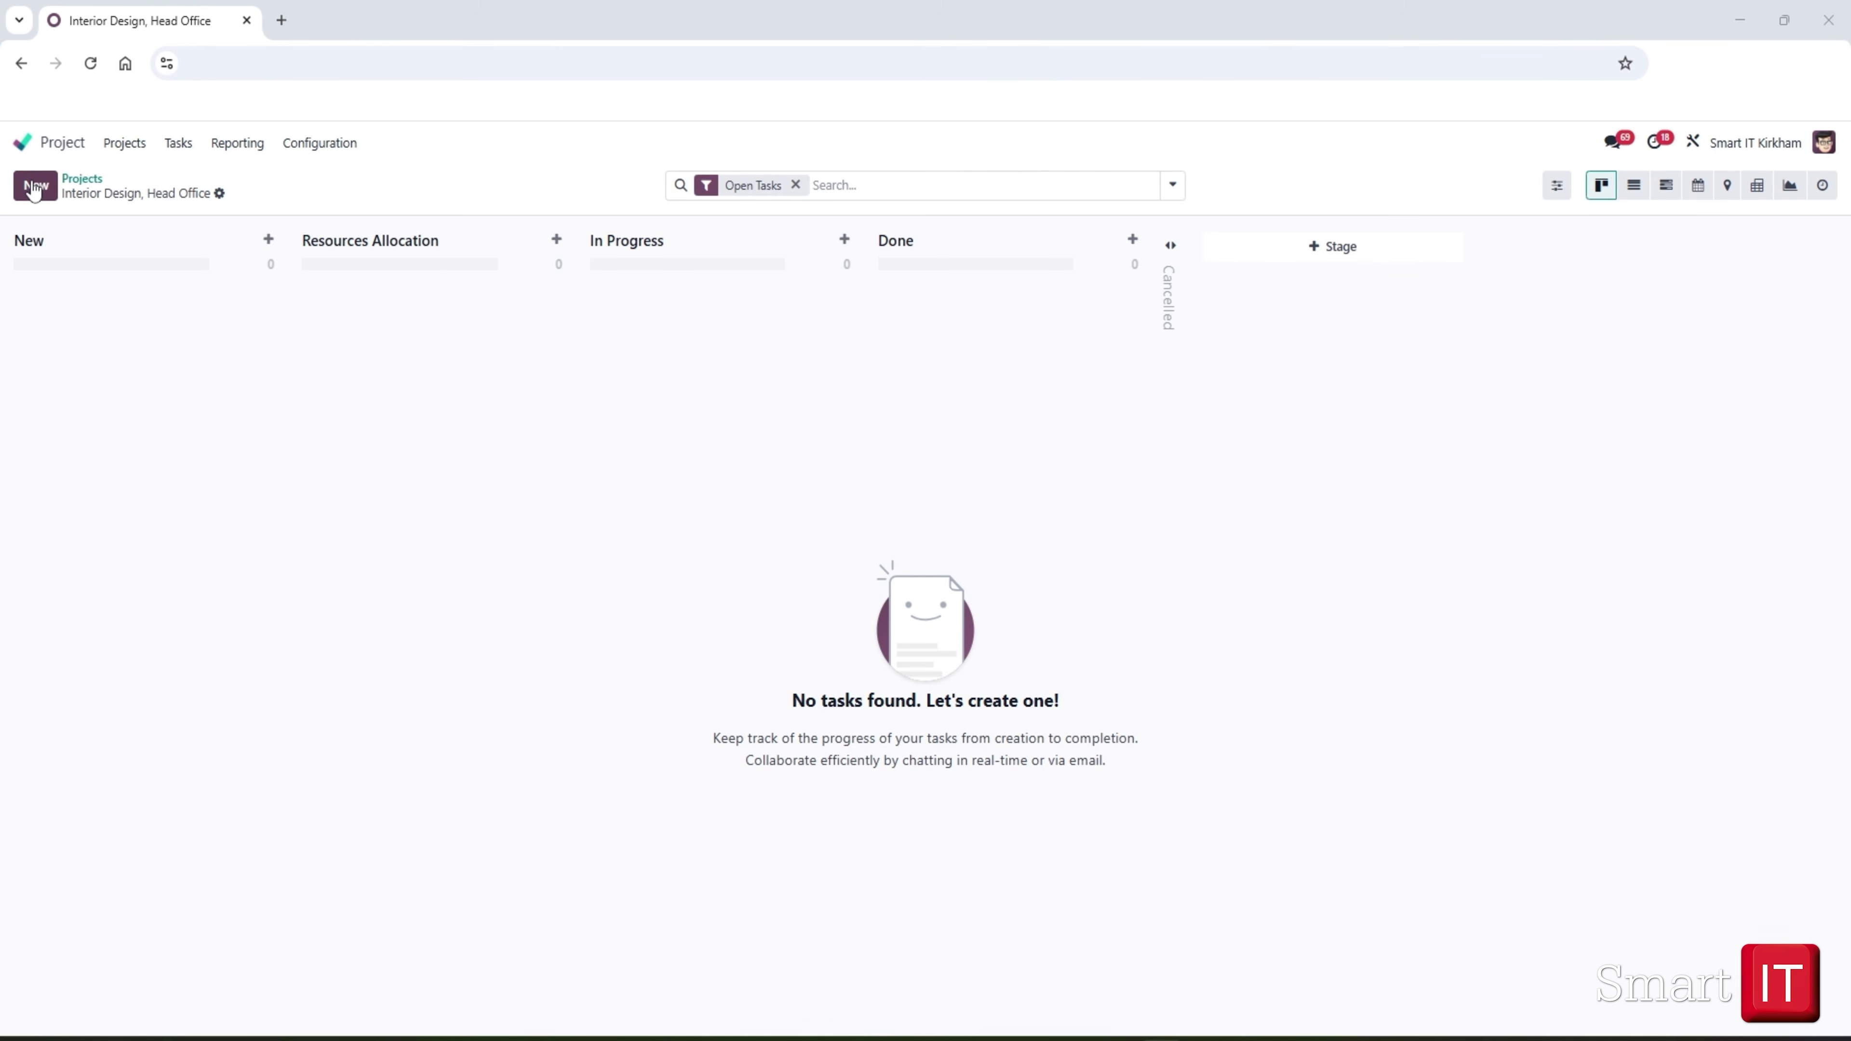
# Create a task titled Consult with Client in the New stage and assign it to the Marketing-free demo team member whose name starts with "marc".
pyautogui.click(33, 187)
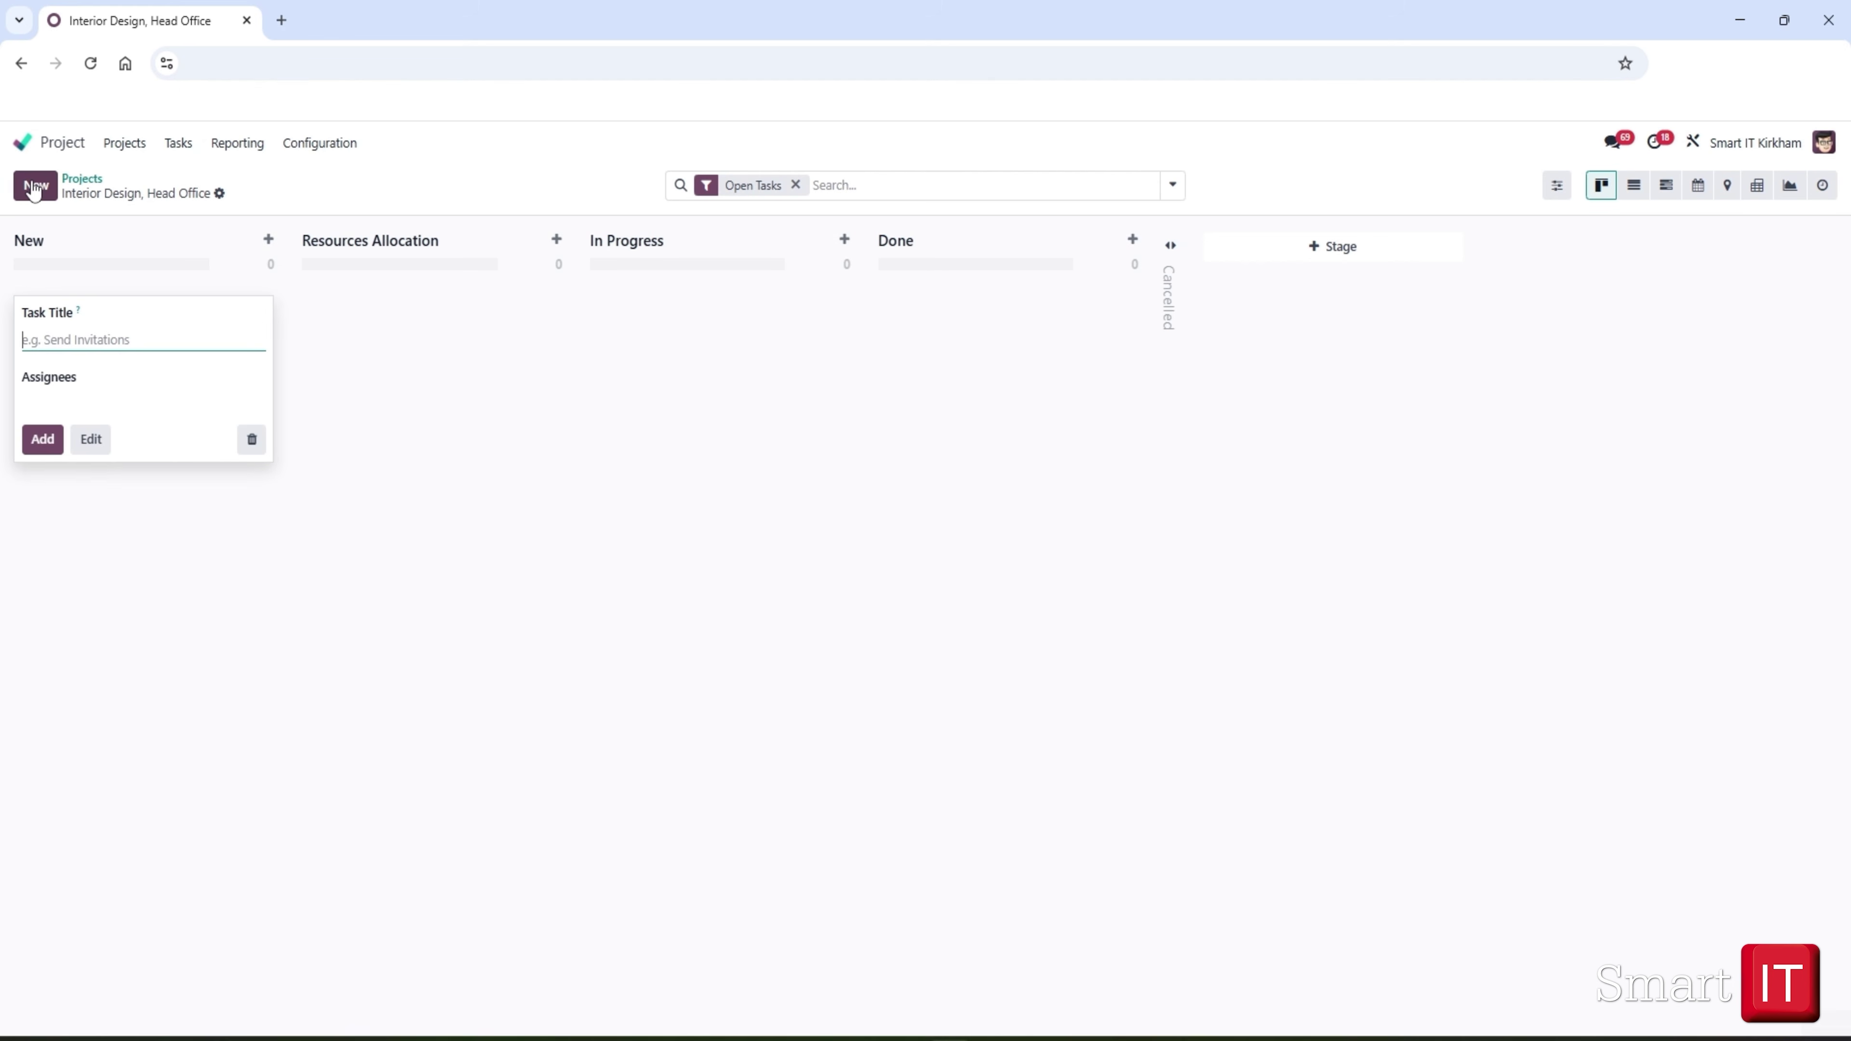
pyautogui.write('Consult with Client')
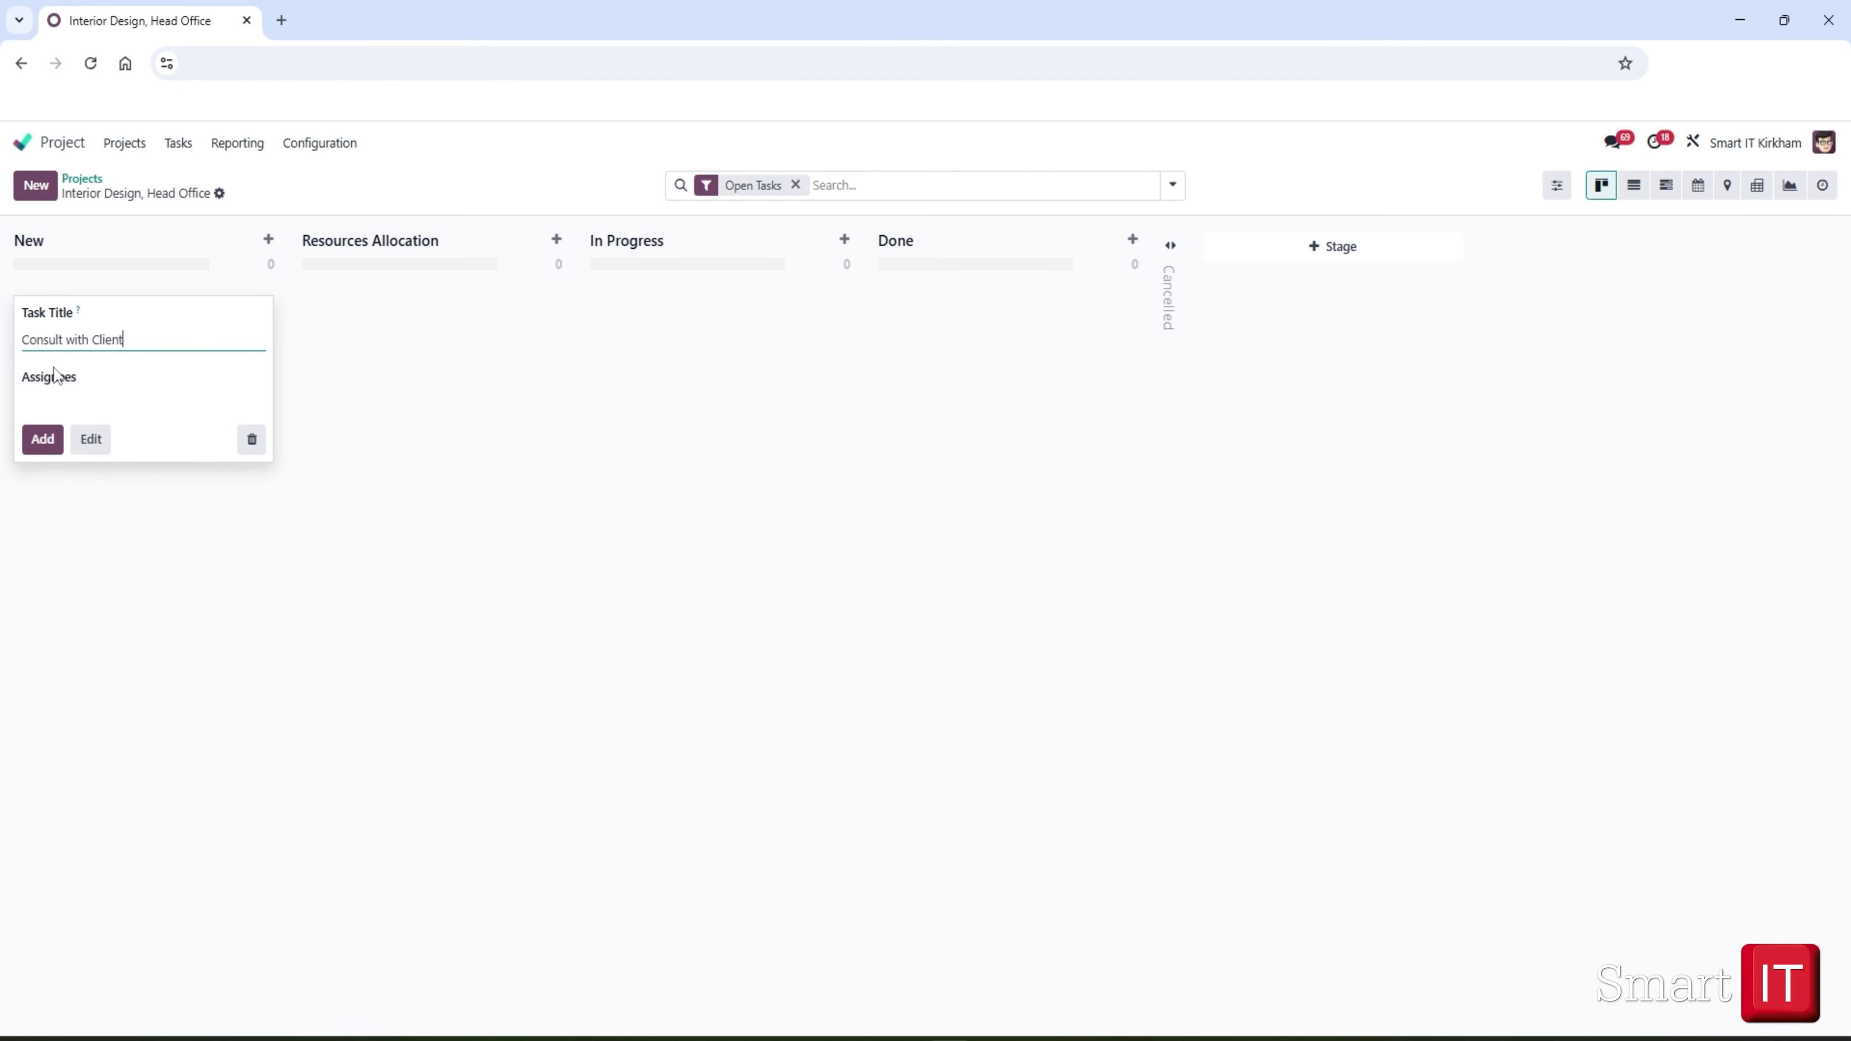
pyautogui.click(35, 403)
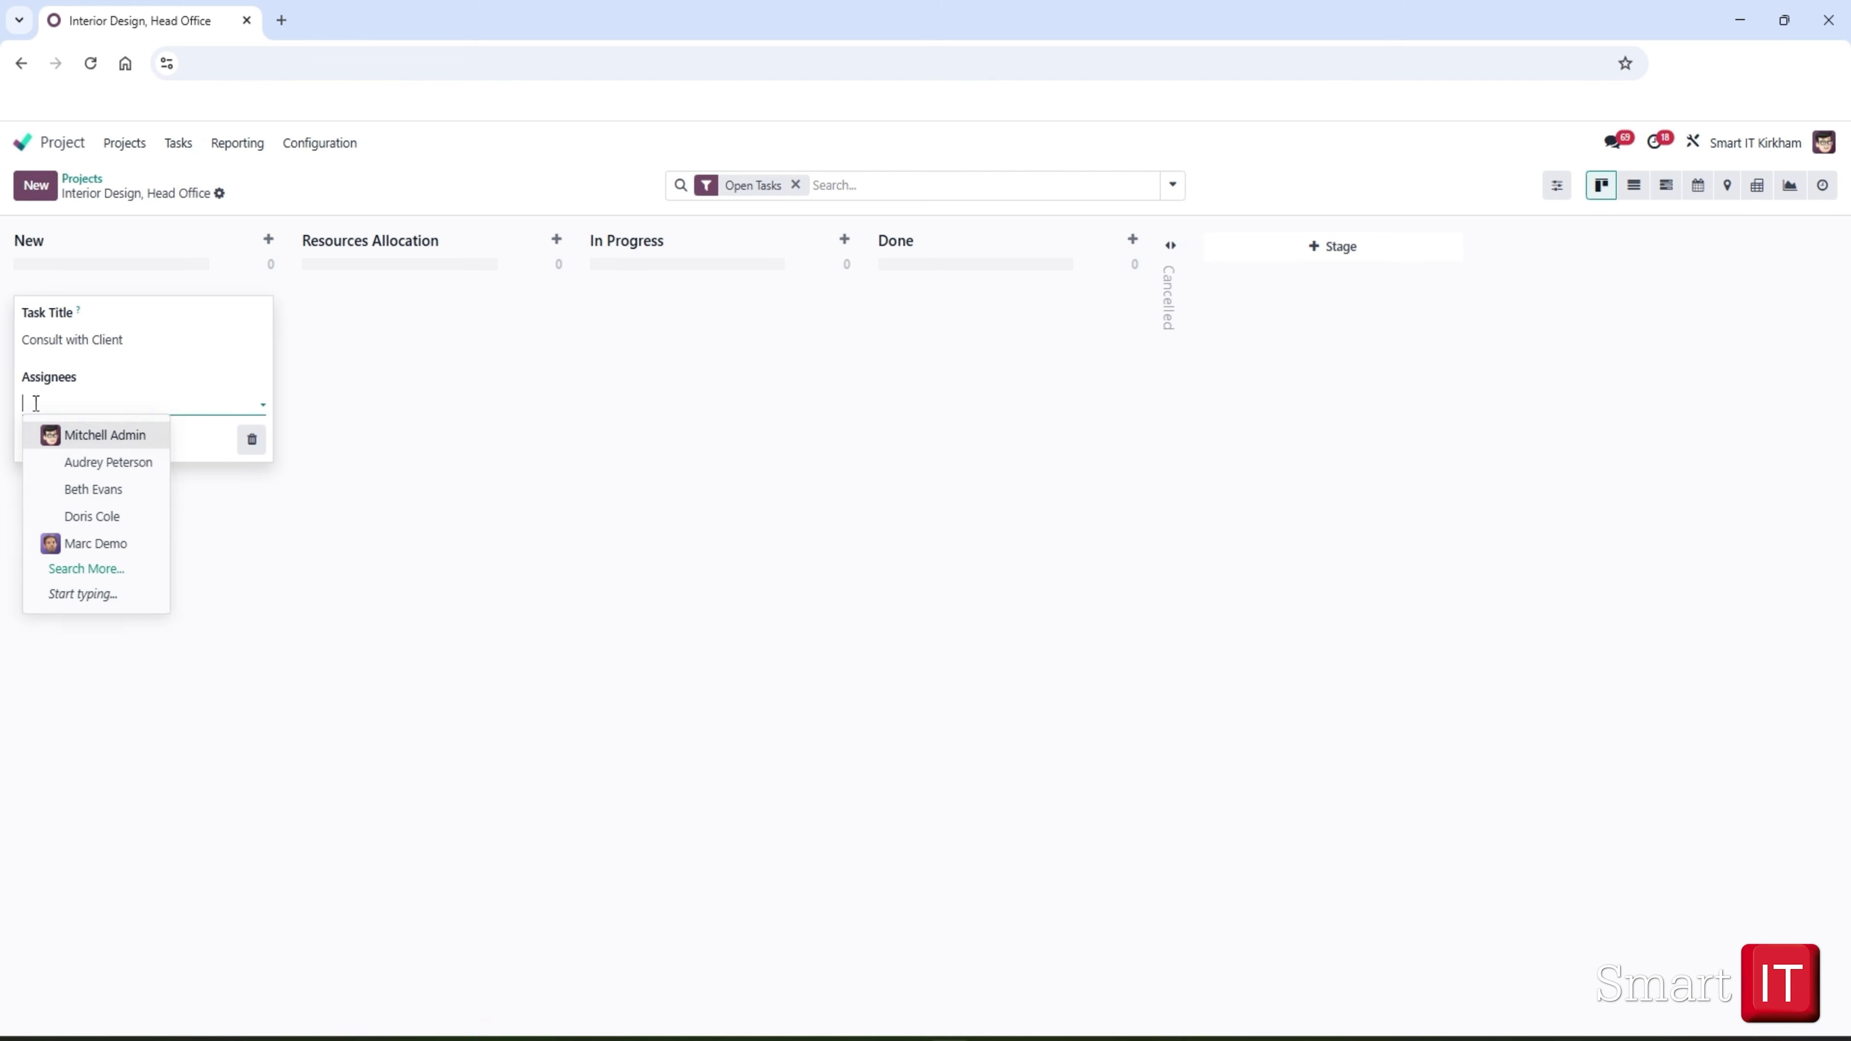
pyautogui.write('marc')
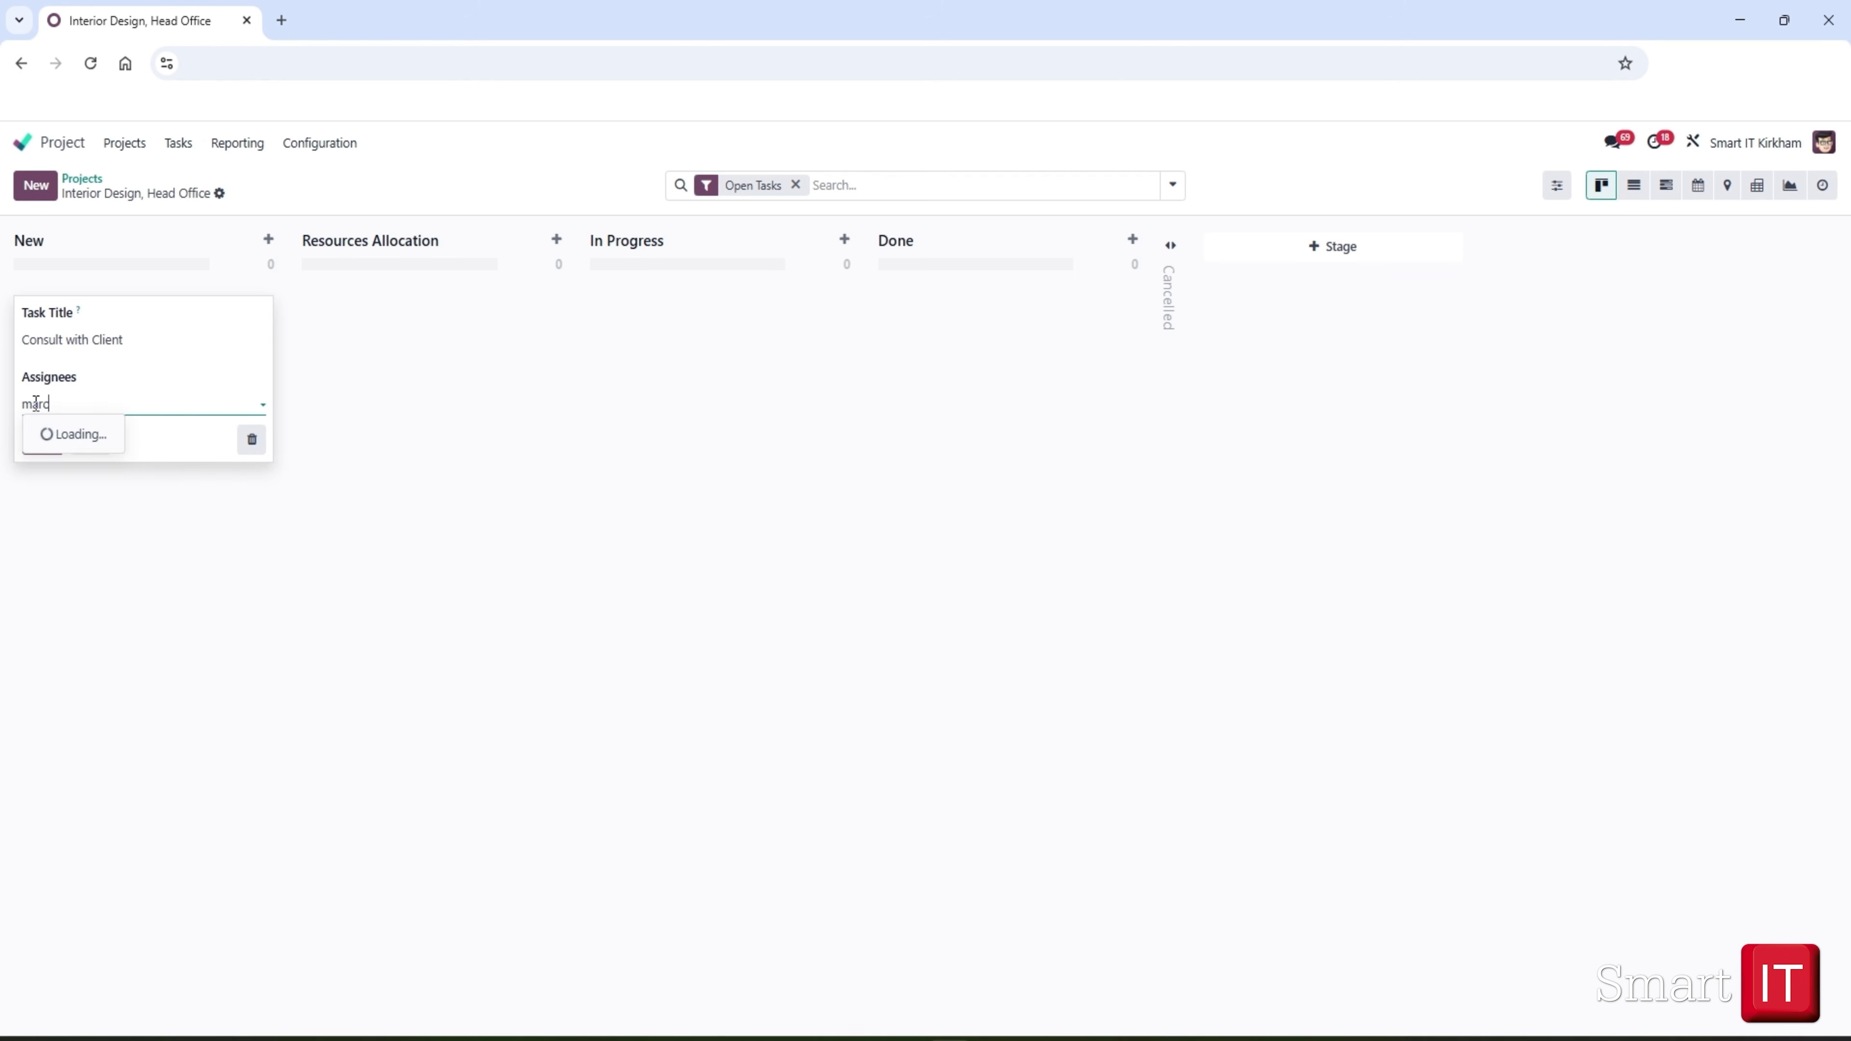
pyautogui.press('Return')
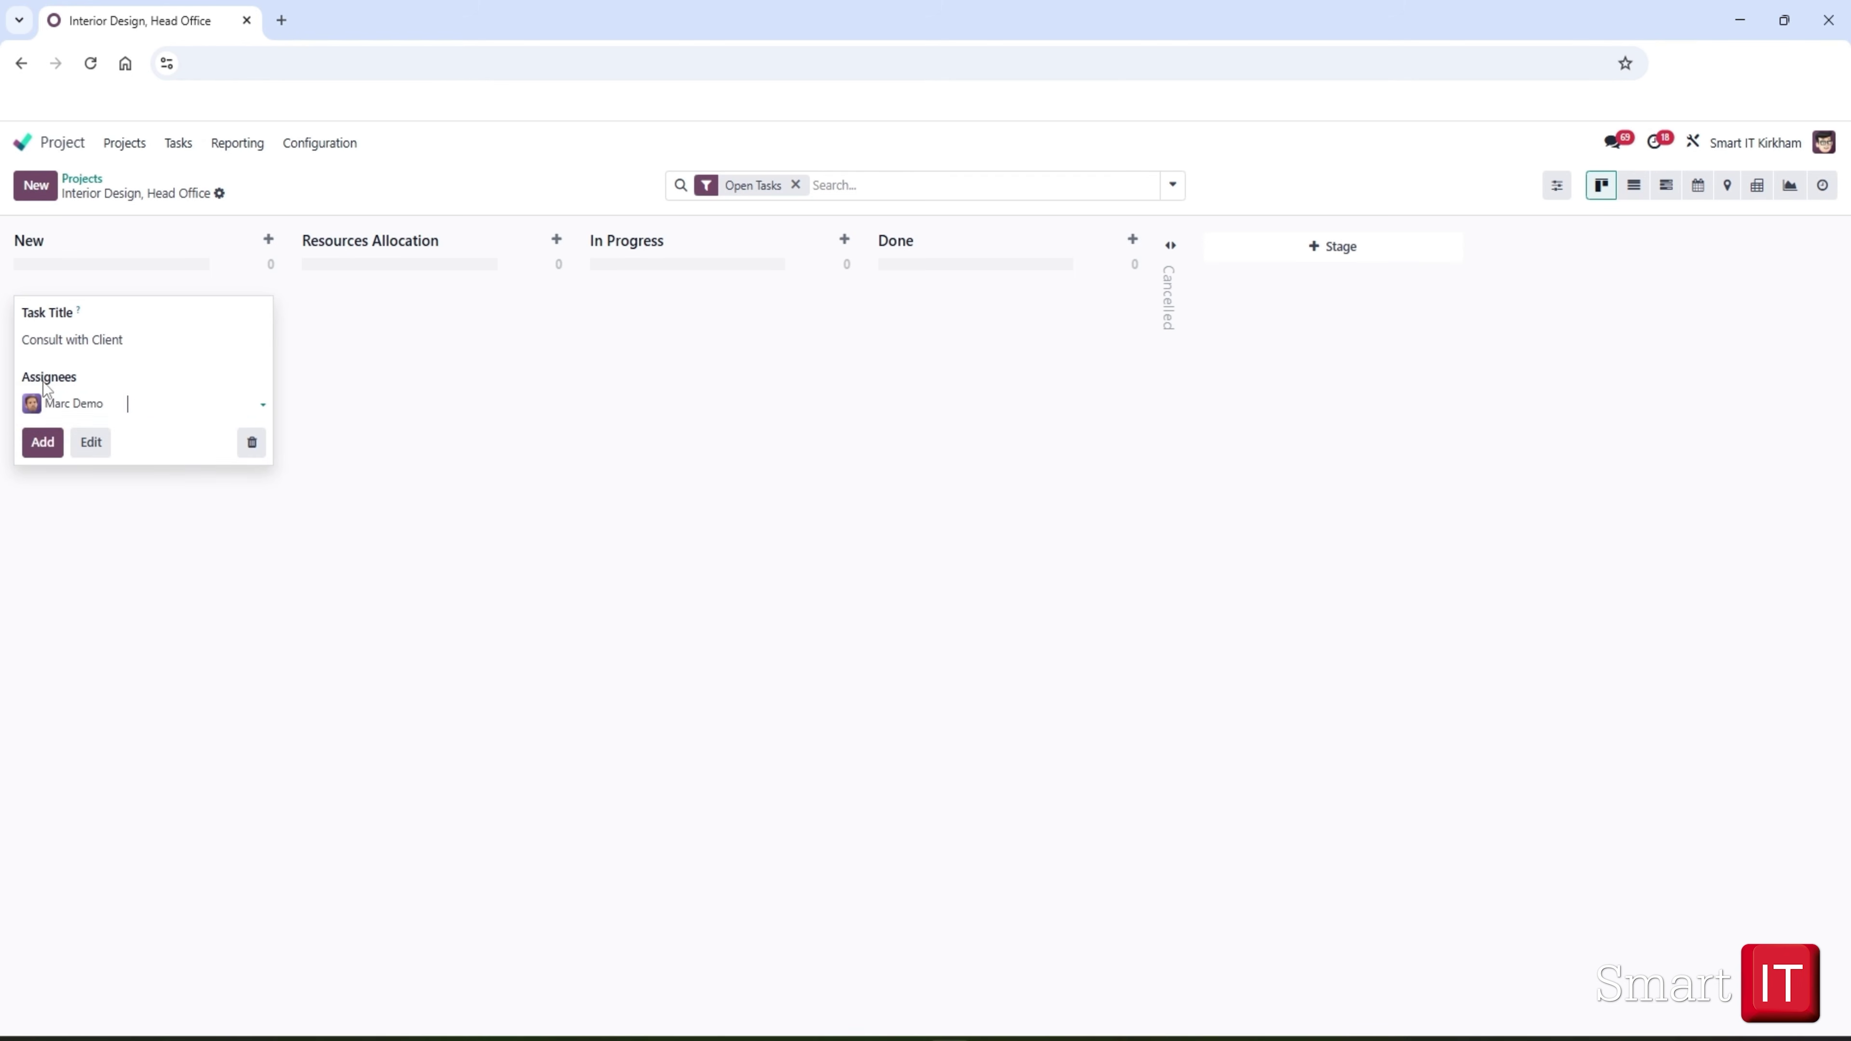
pyautogui.click(53, 442)
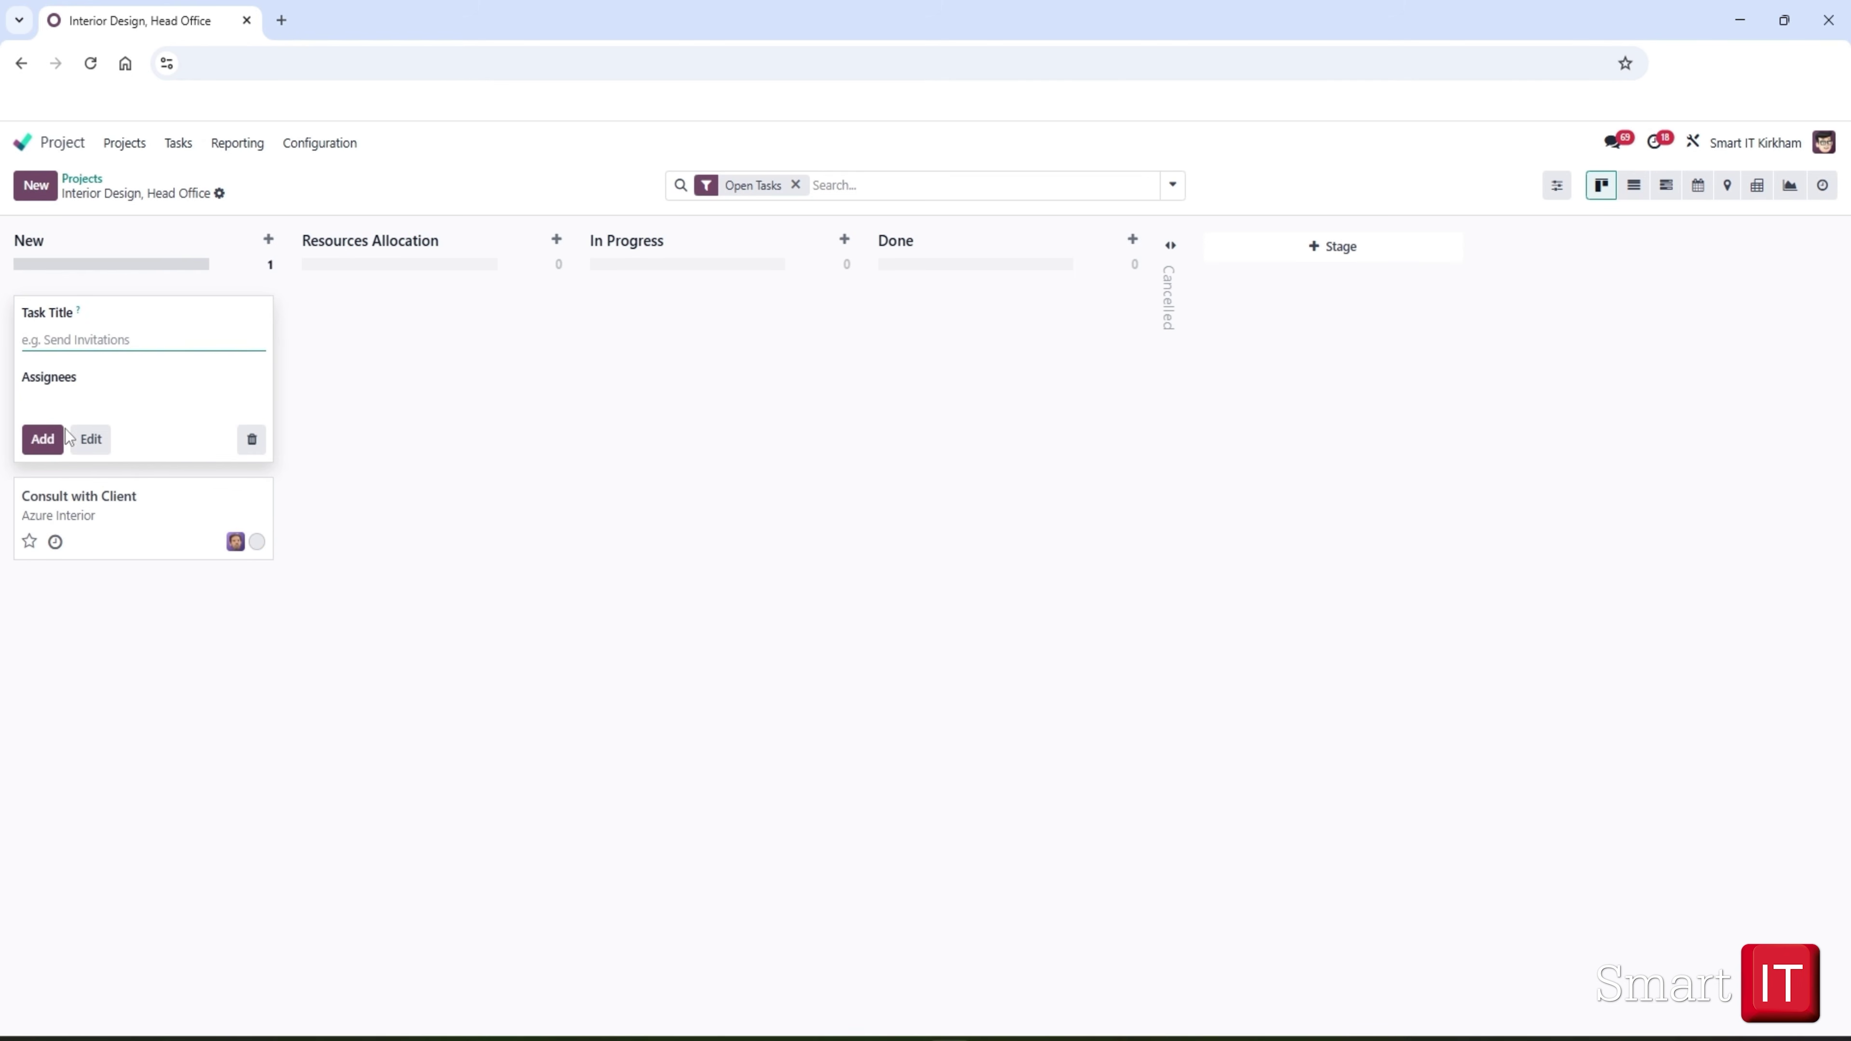
# Set the Consult with Client task's deadline to 30/09/2025 16:00, save it, and return to the project's task board.
pyautogui.click(80, 503)
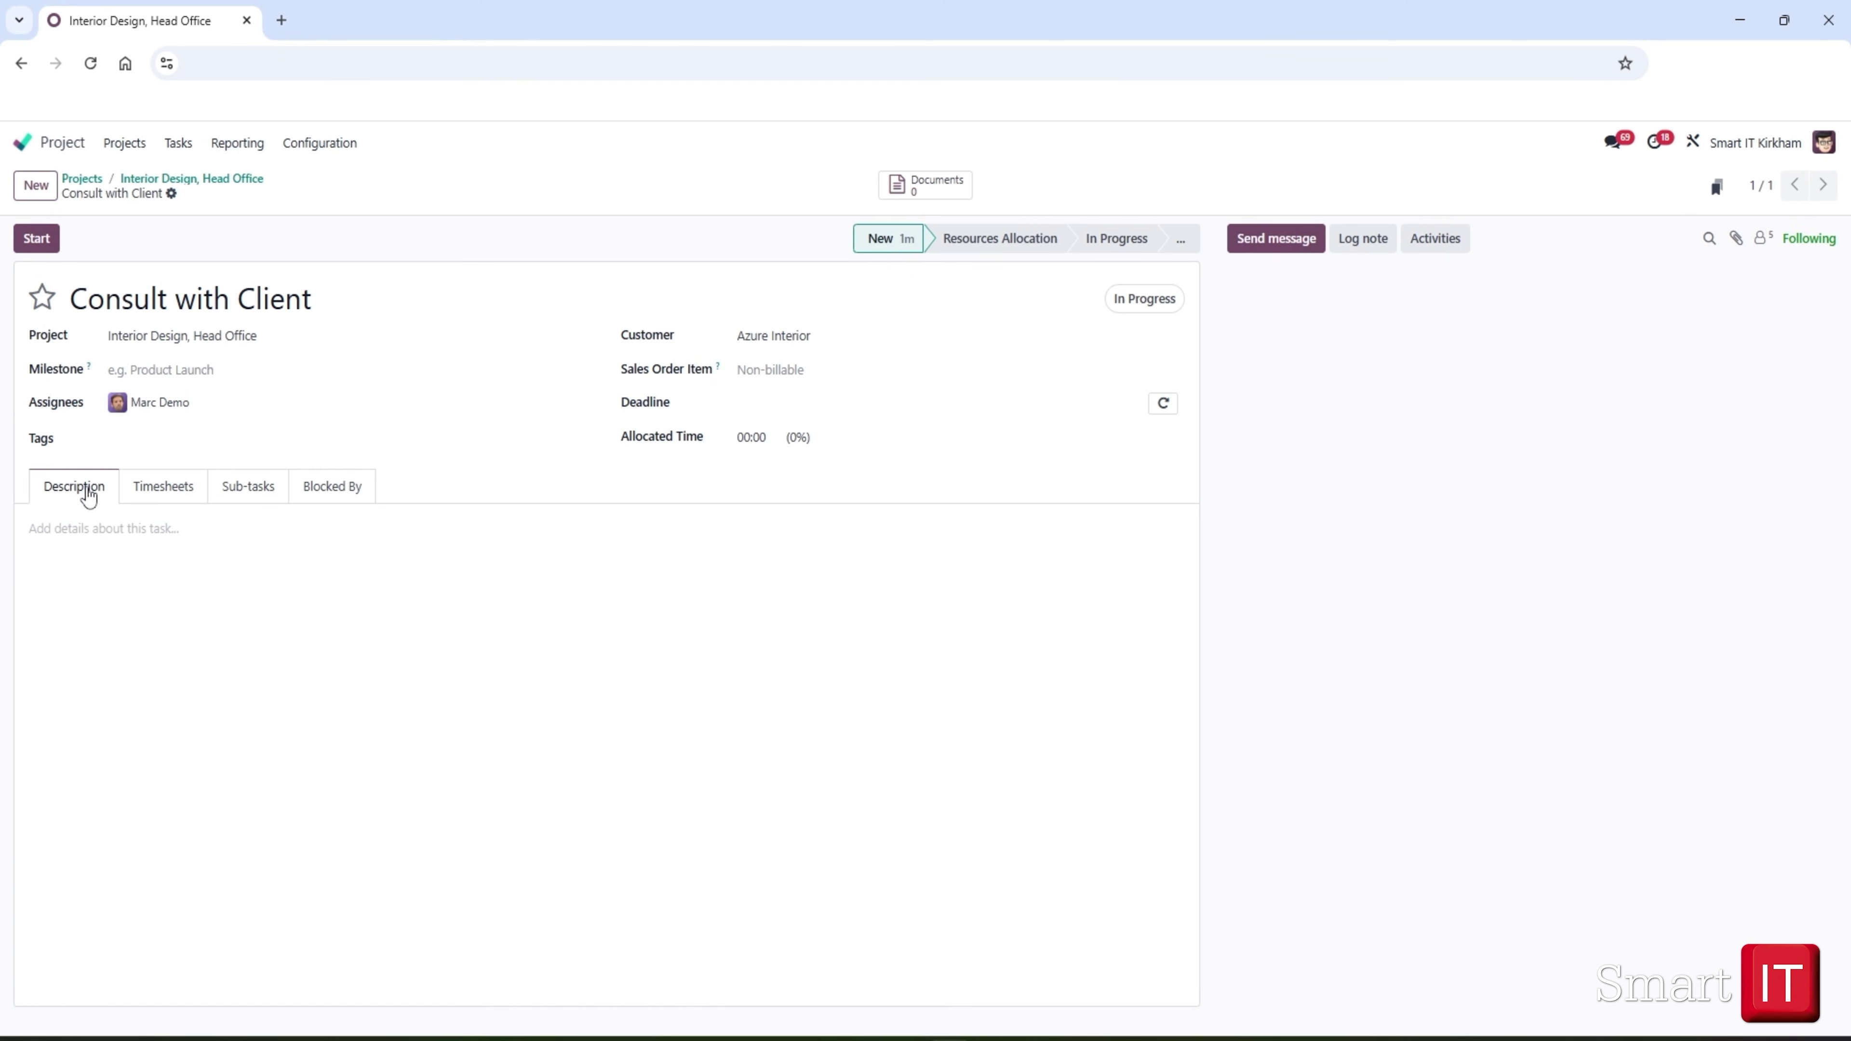
pyautogui.click(762, 406)
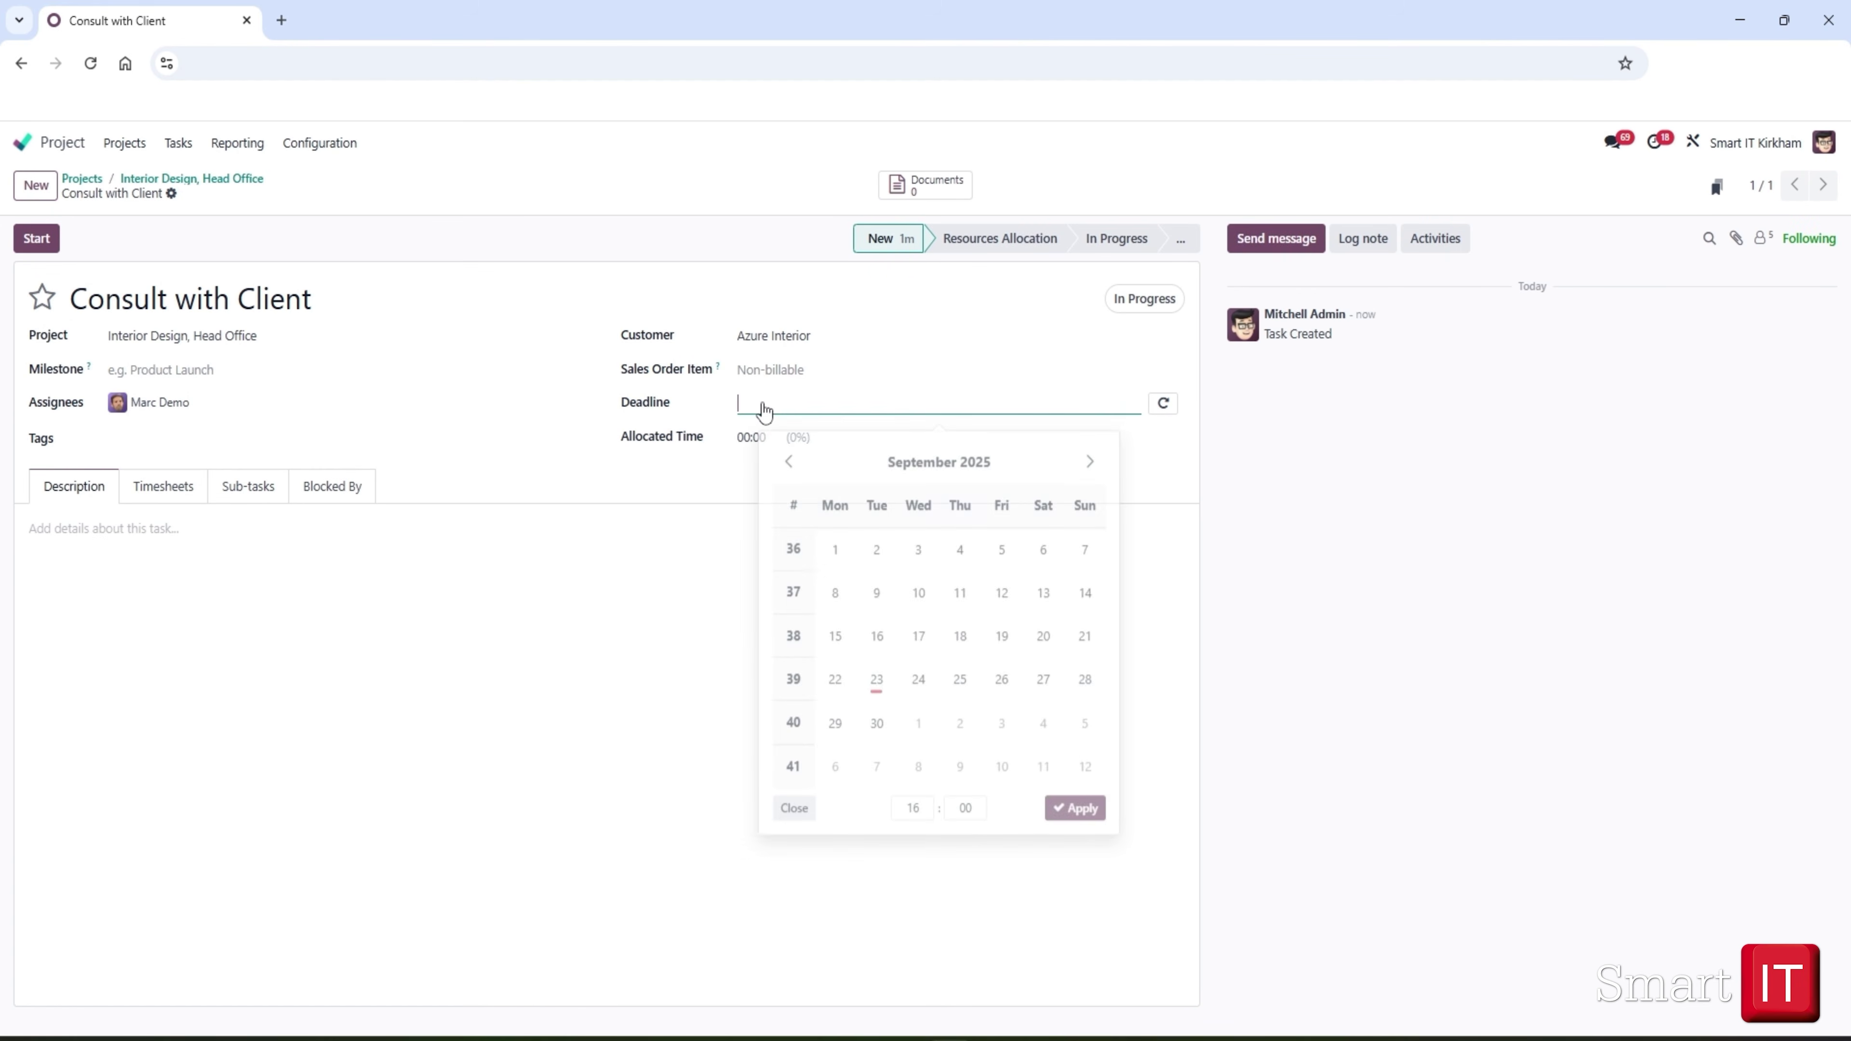
pyautogui.click(877, 714)
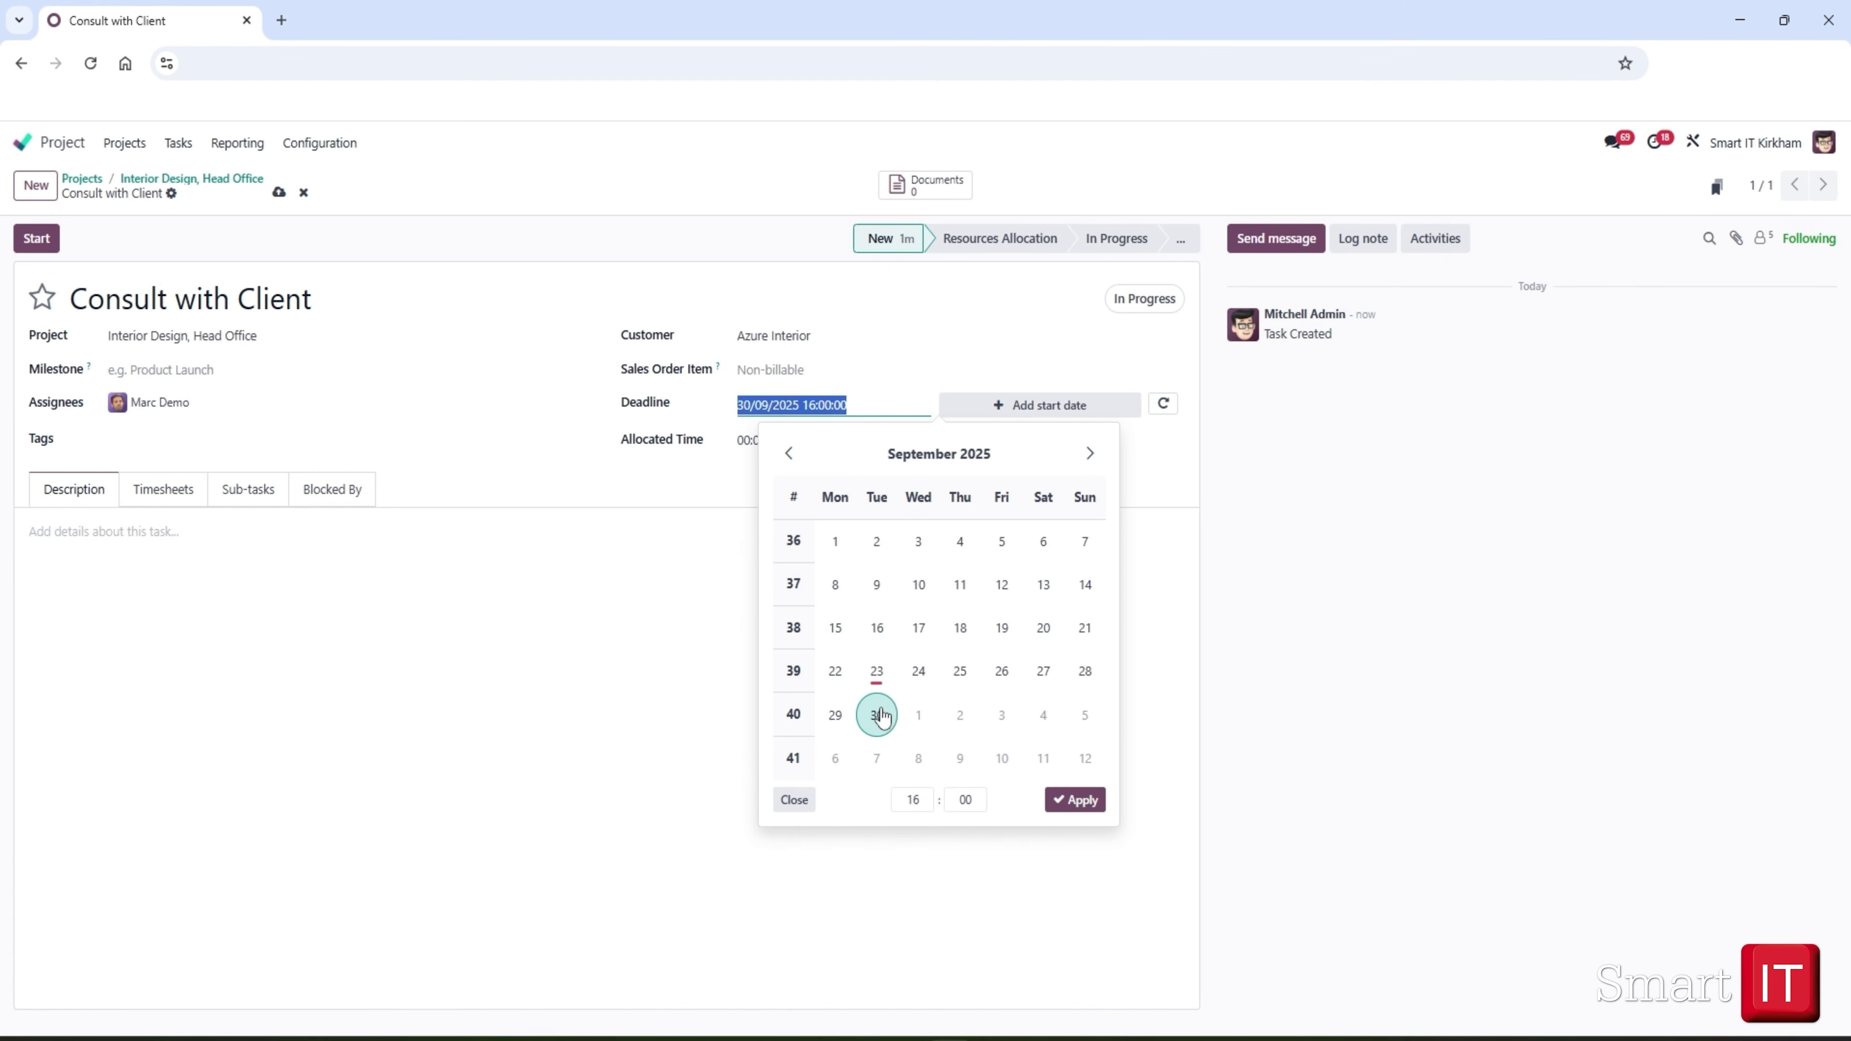
pyautogui.click(625, 614)
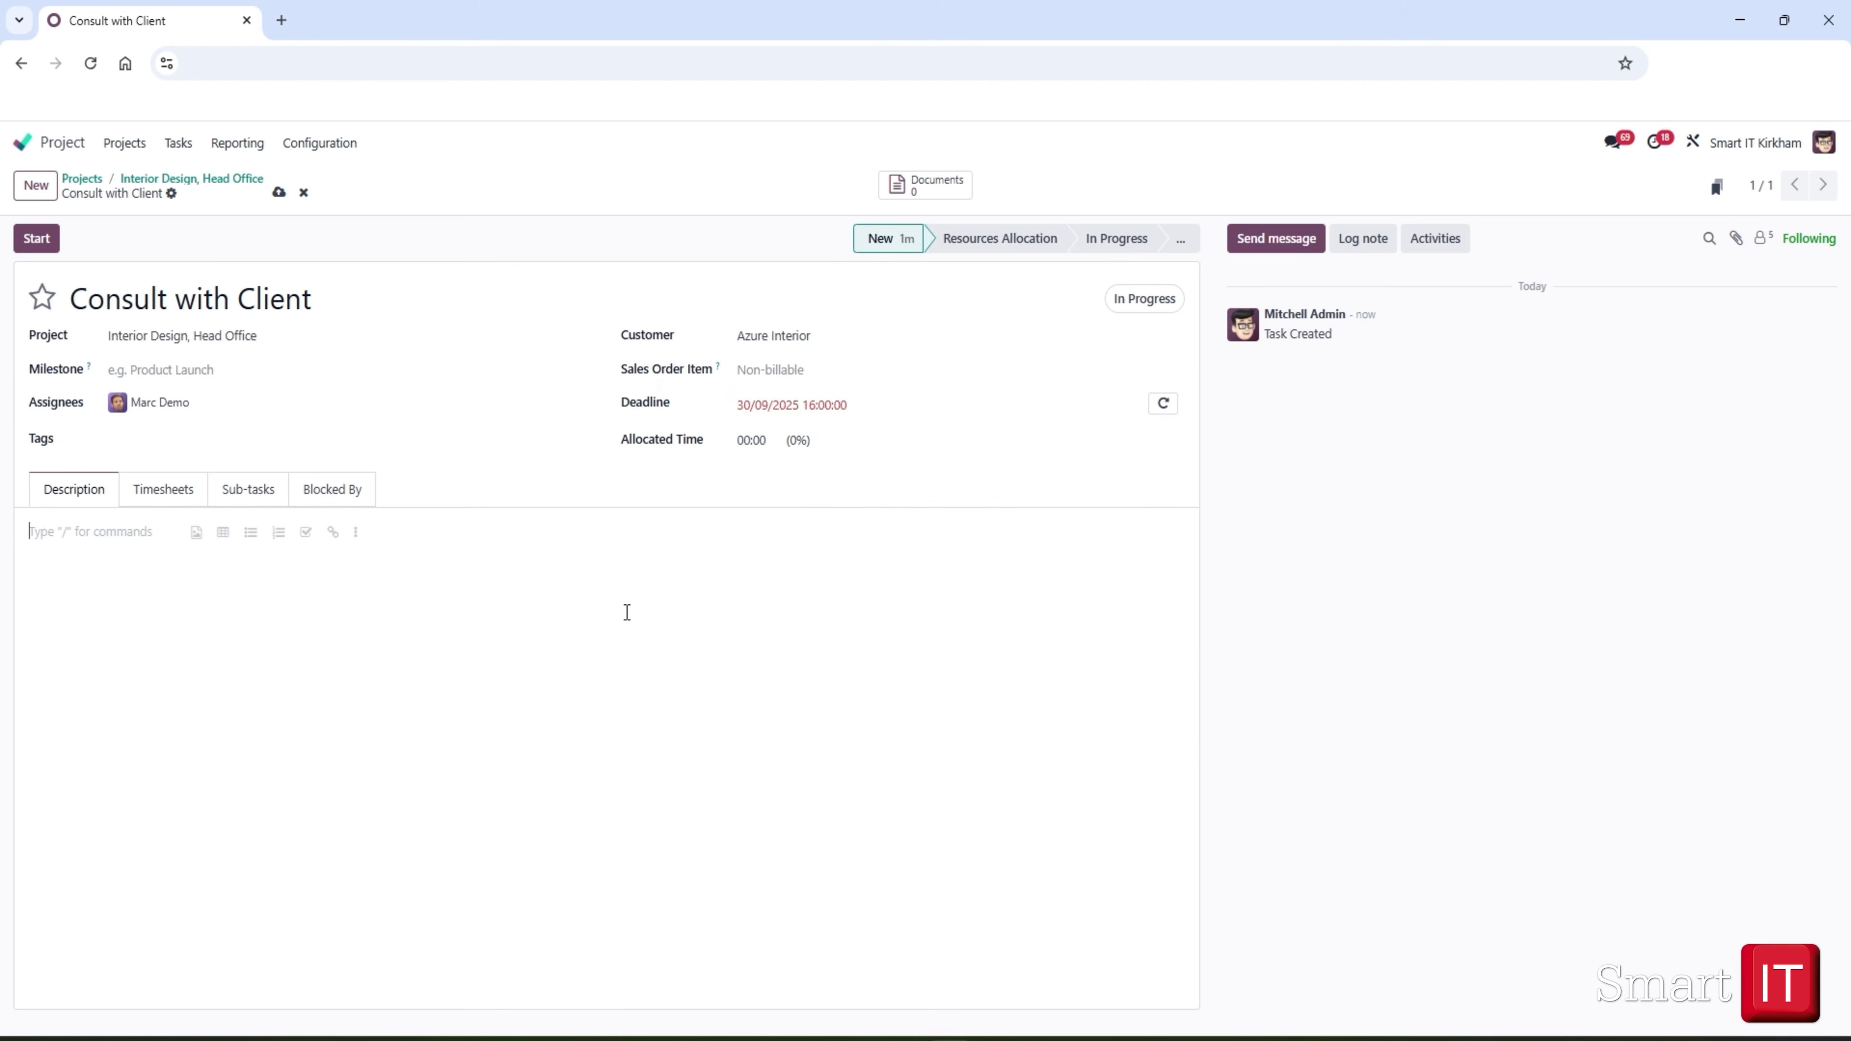
pyautogui.click(275, 192)
pyautogui.click(179, 183)
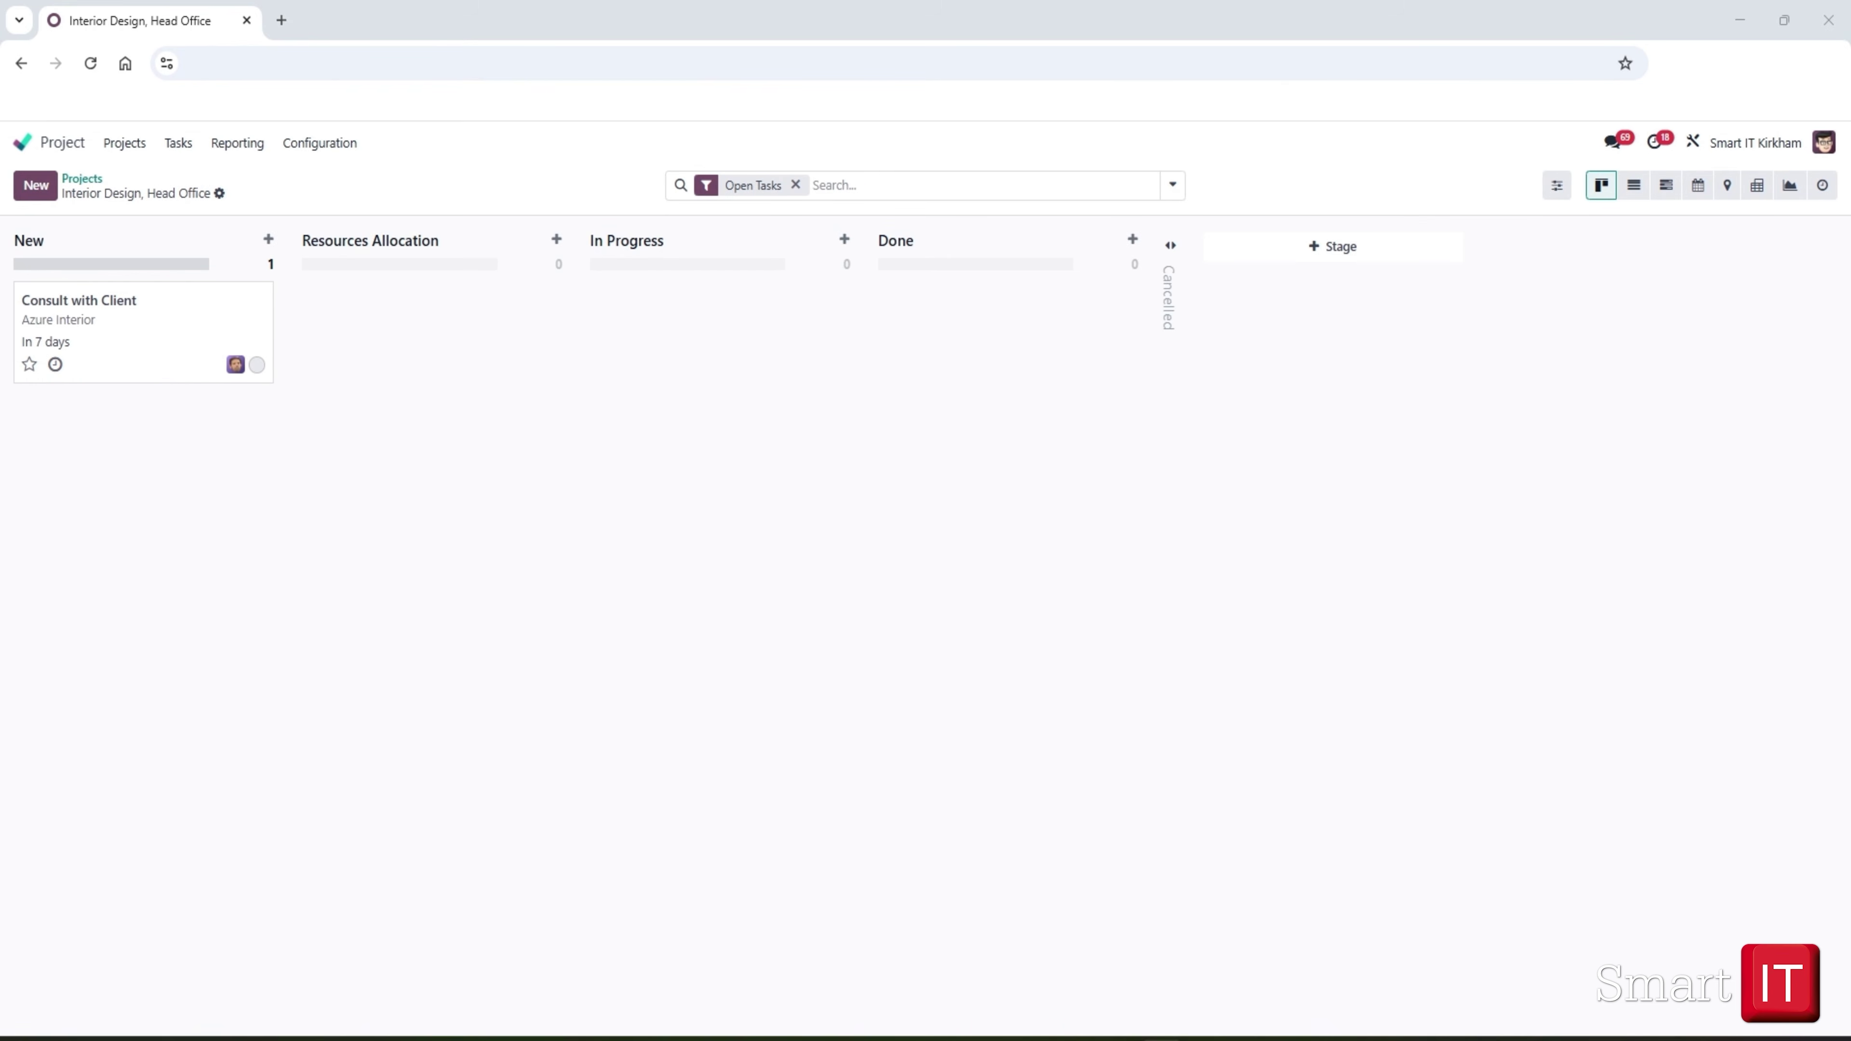
# Create a task titled Draft Proposal in the New stage with the same assignee as Consult with Client.
pyautogui.click(35, 185)
pyautogui.write('Draft Proposal')
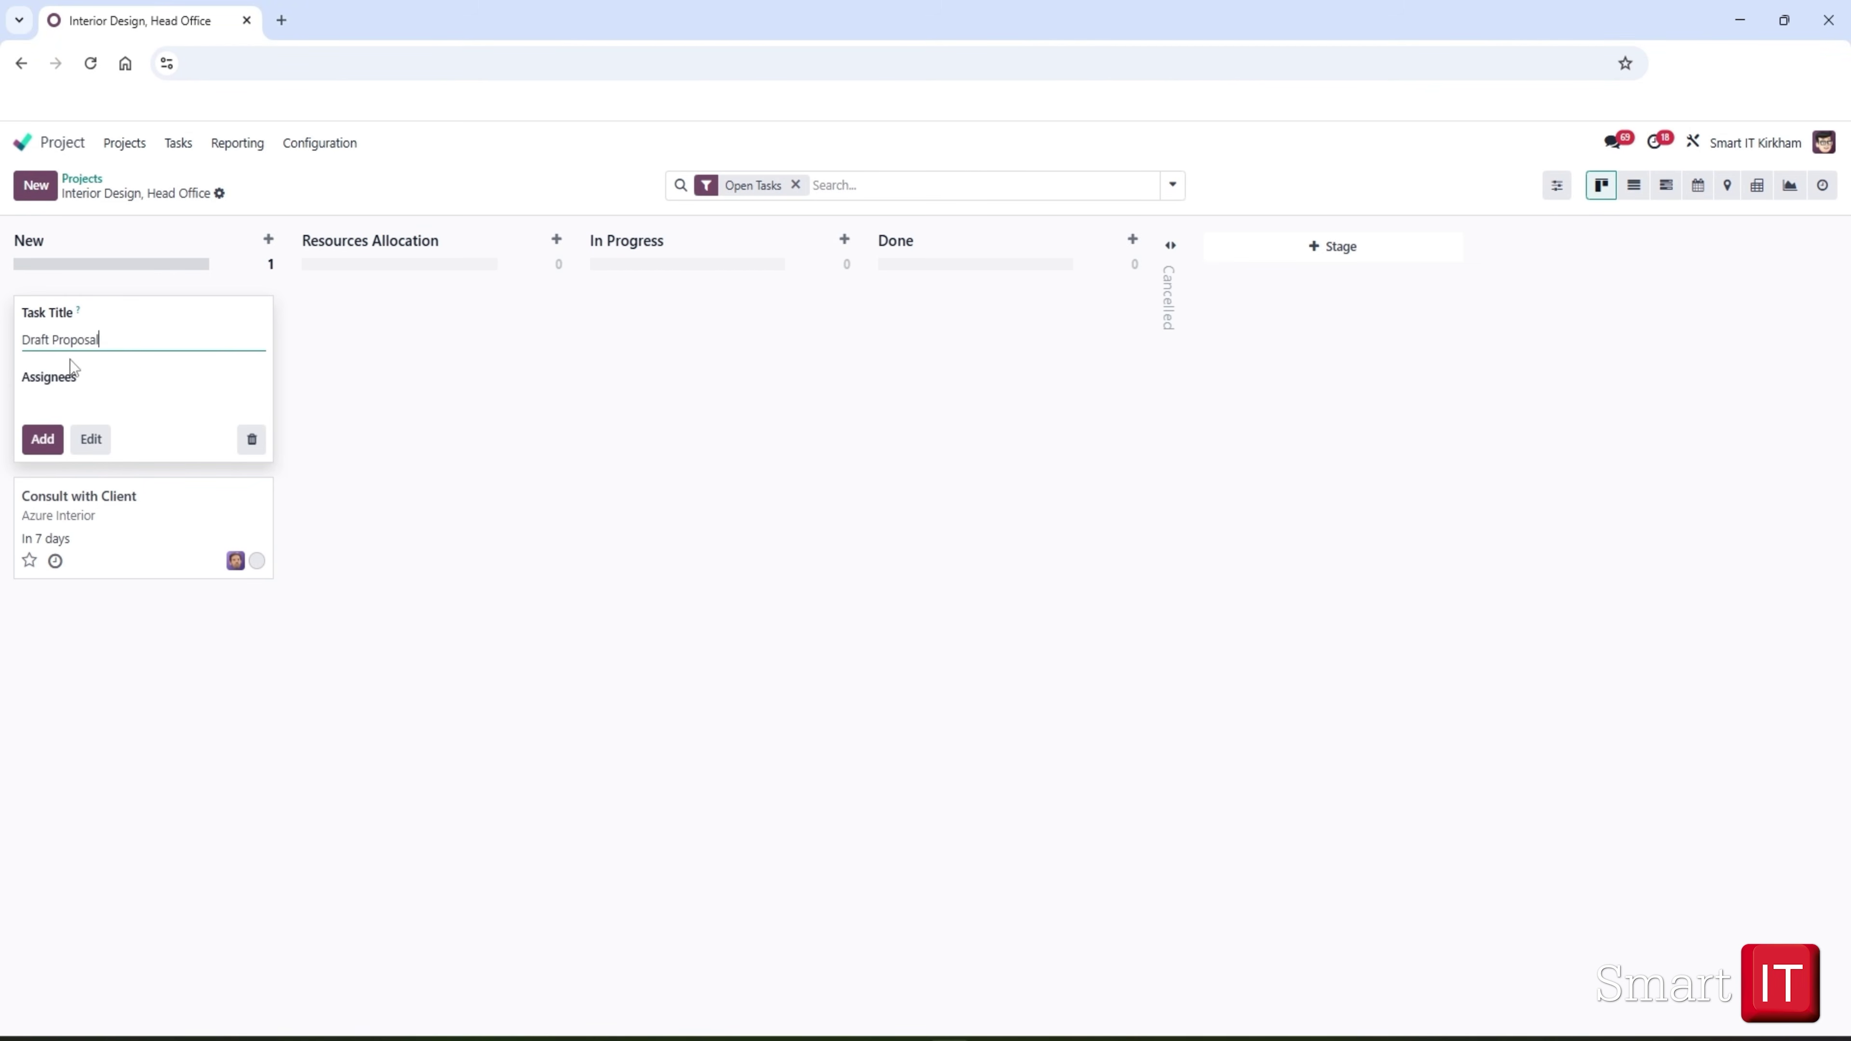
pyautogui.click(40, 399)
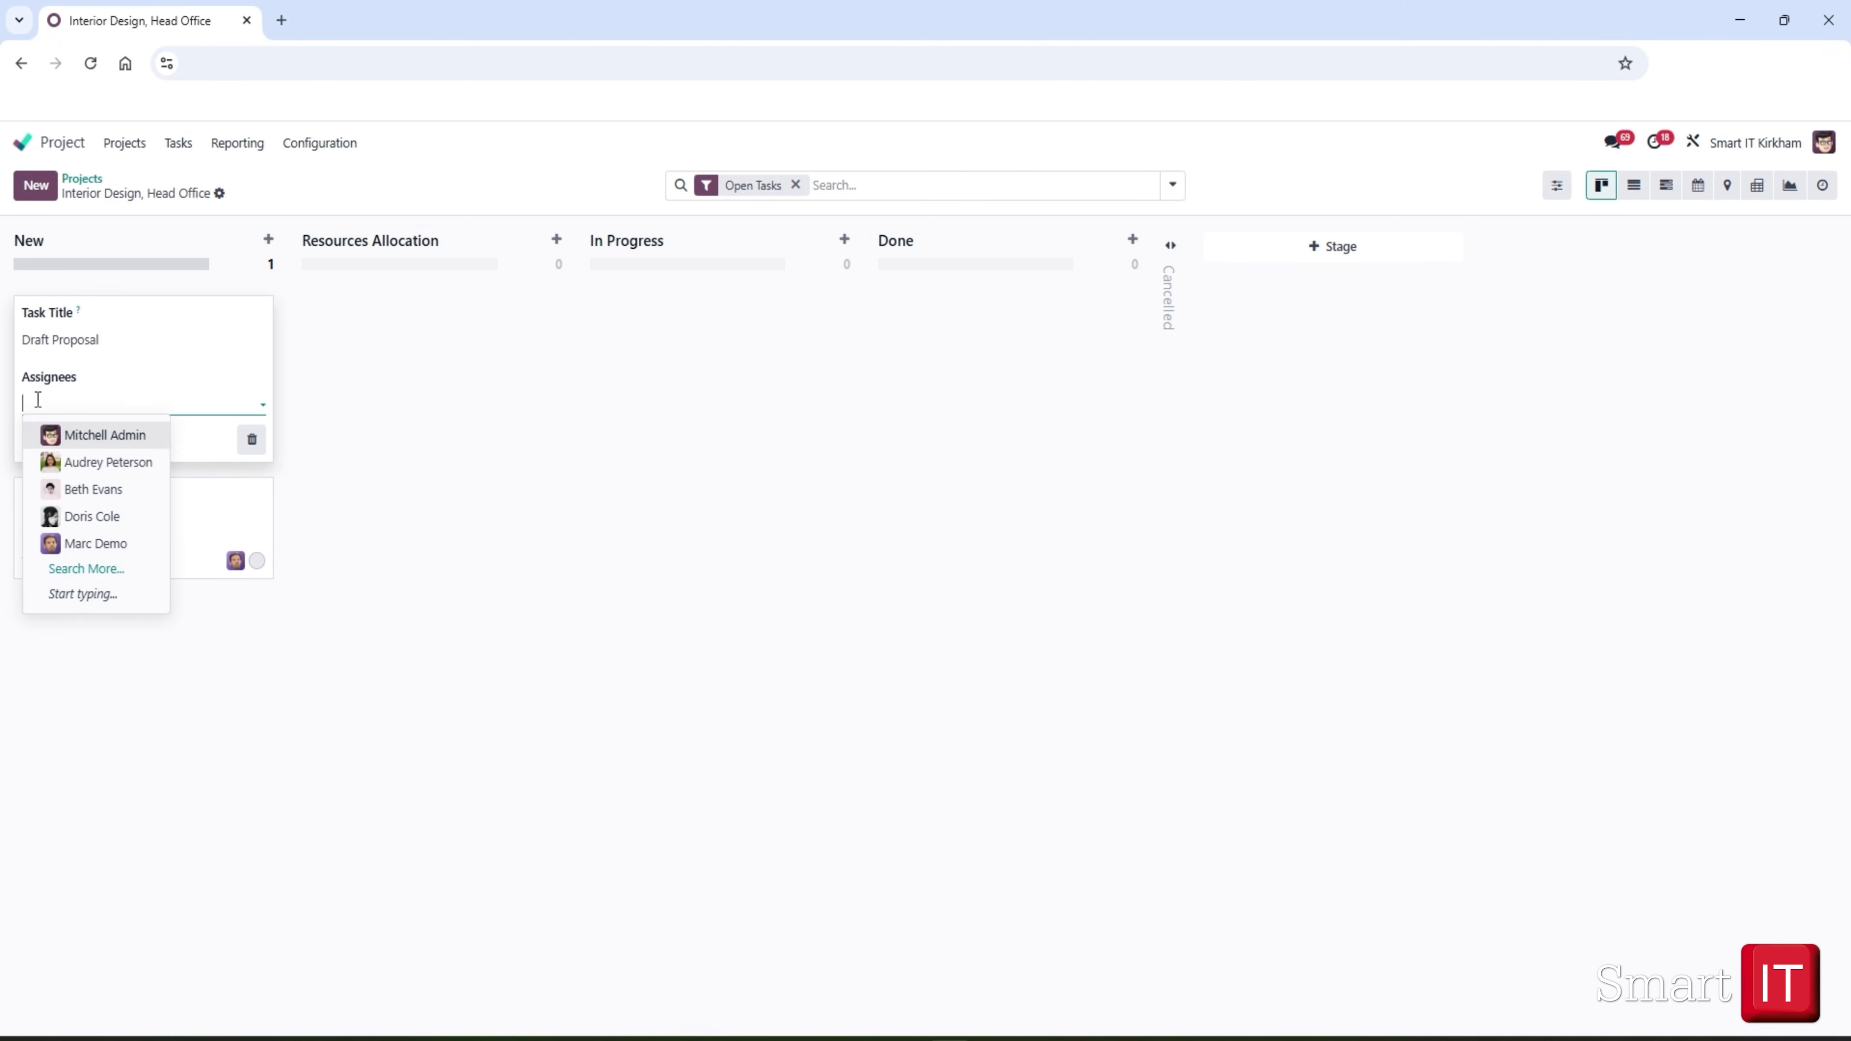
pyautogui.click(98, 545)
pyautogui.click(31, 444)
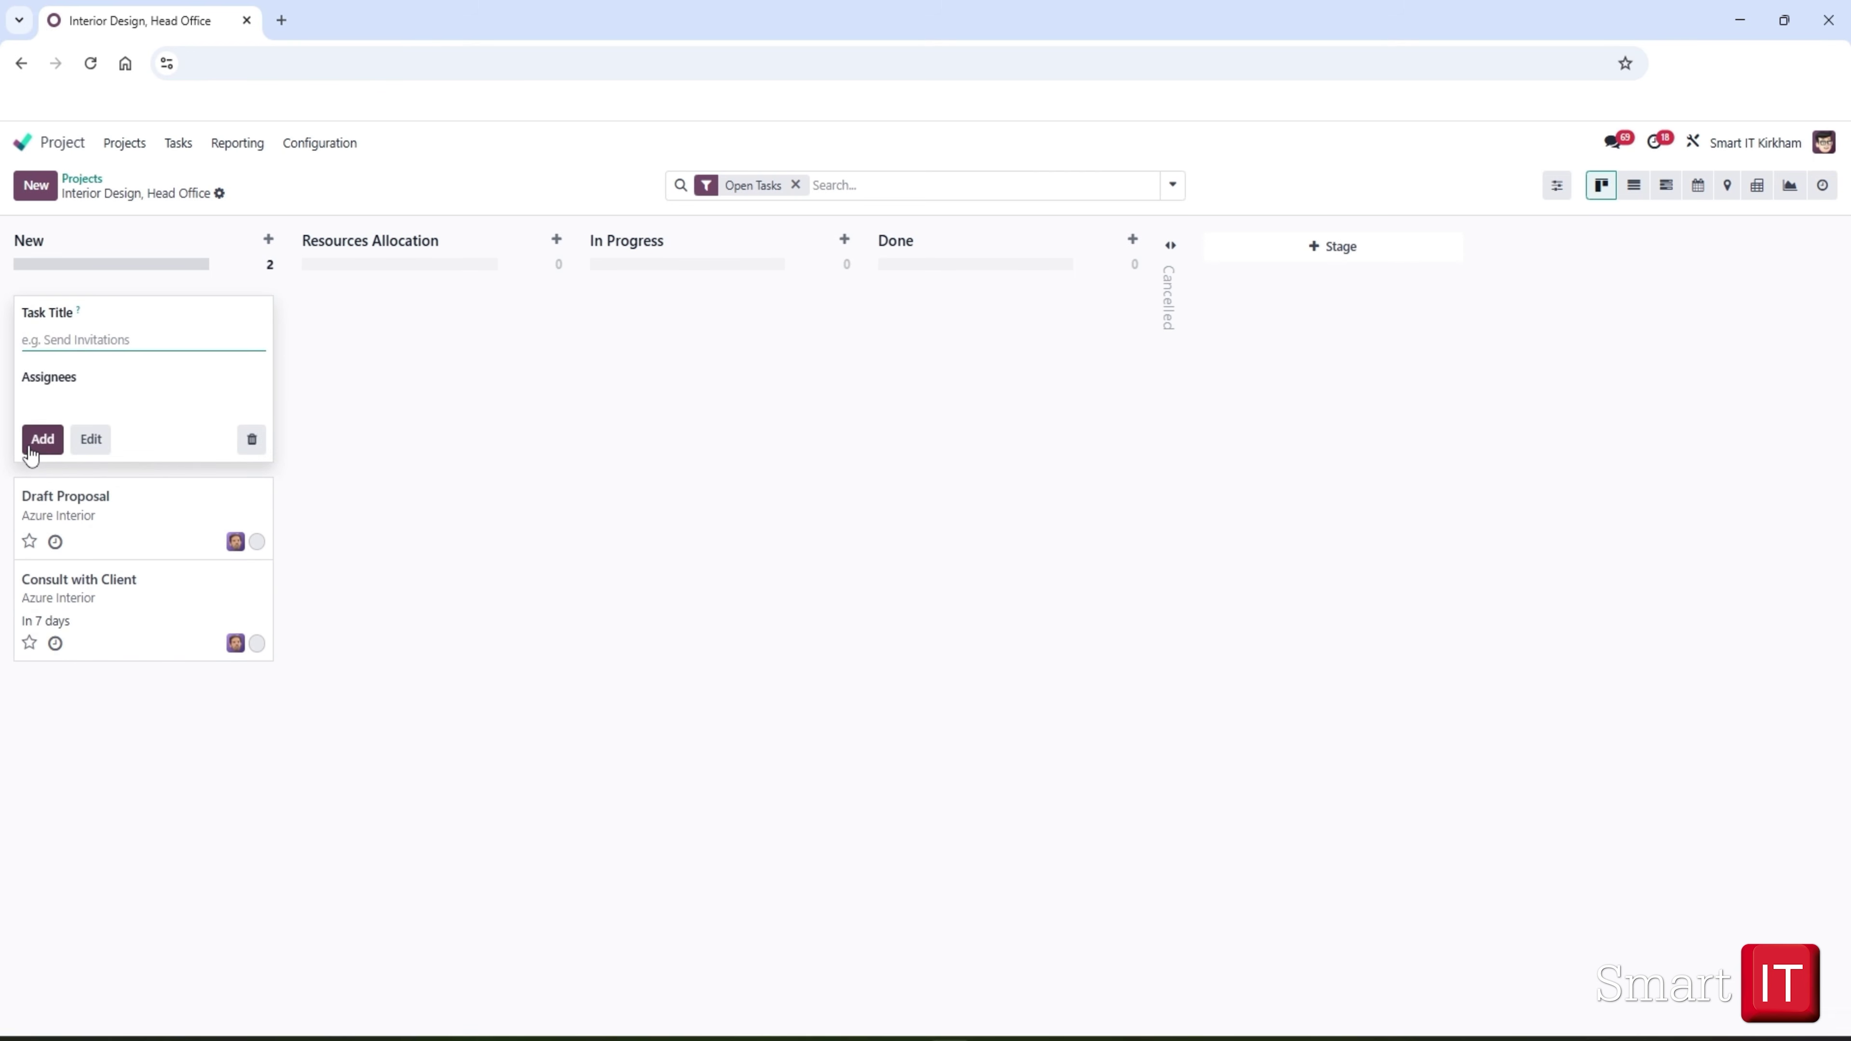
# Open the Draft Proposal task and set its deadline to 07/10/2025 16:00.
pyautogui.click(47, 502)
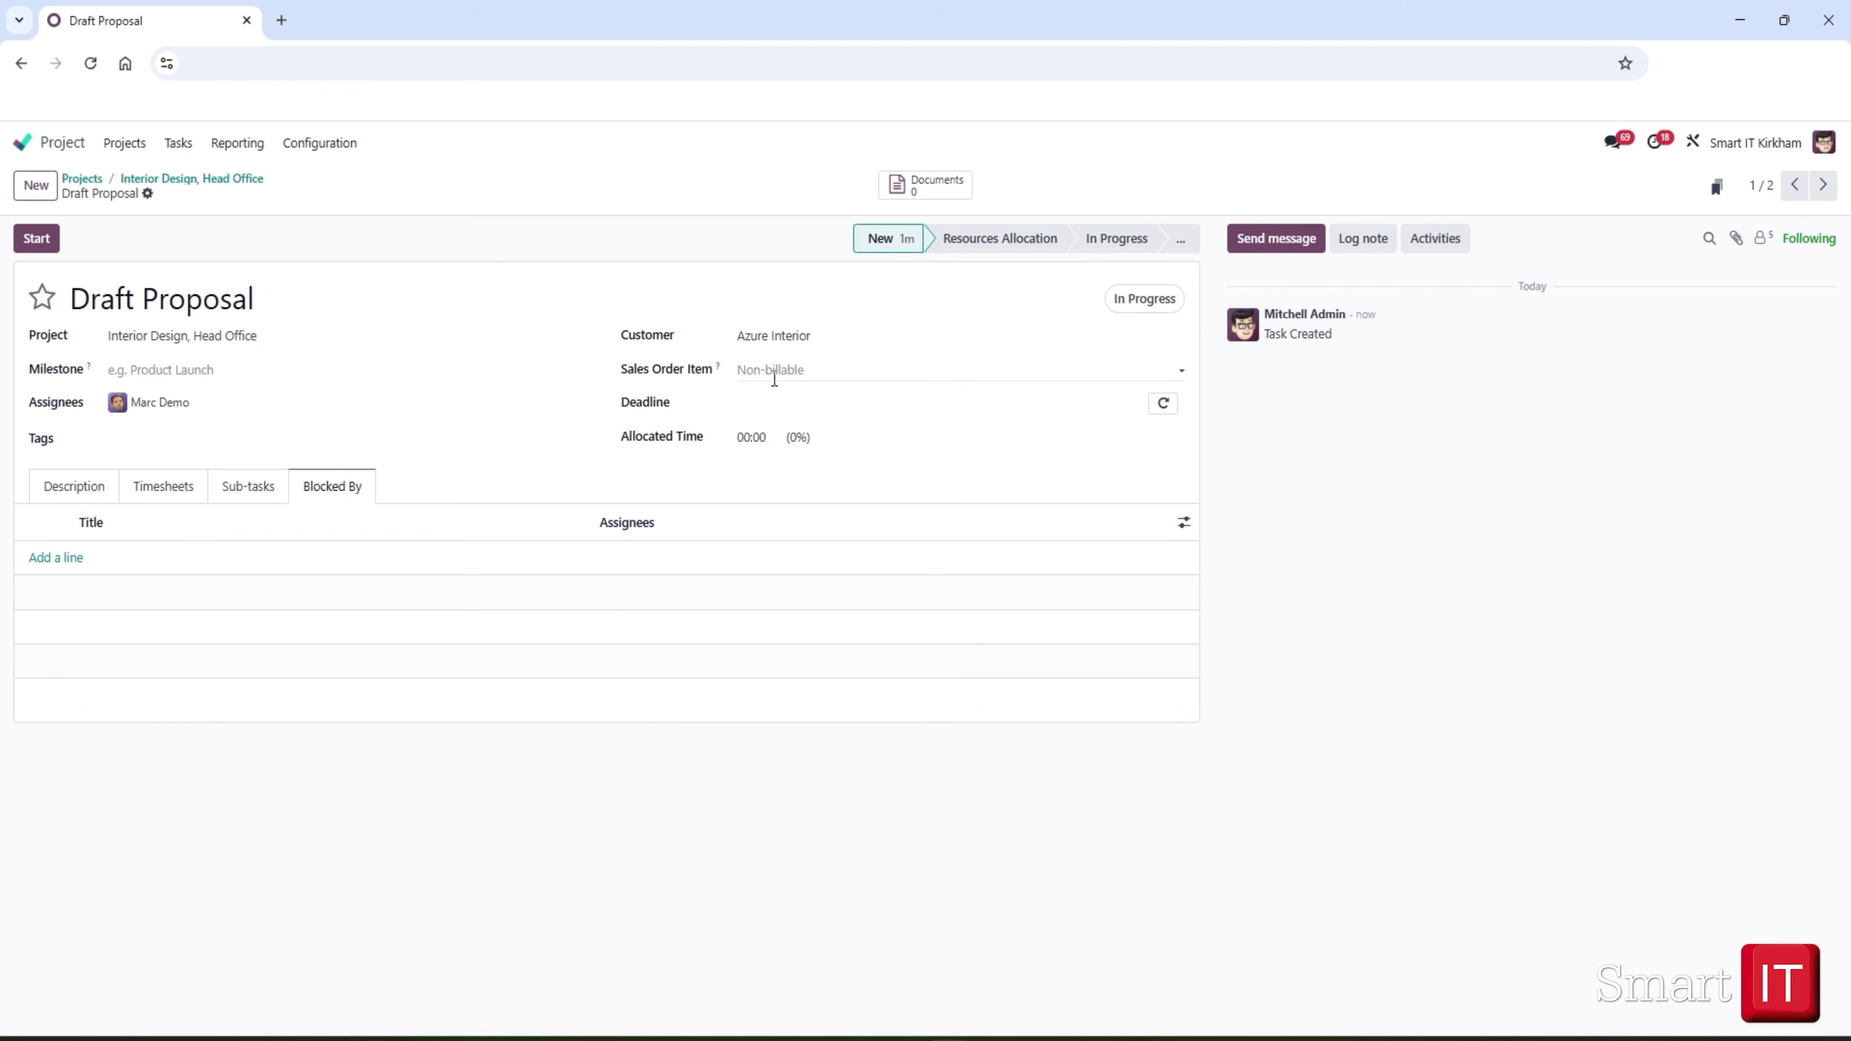
pyautogui.click(748, 404)
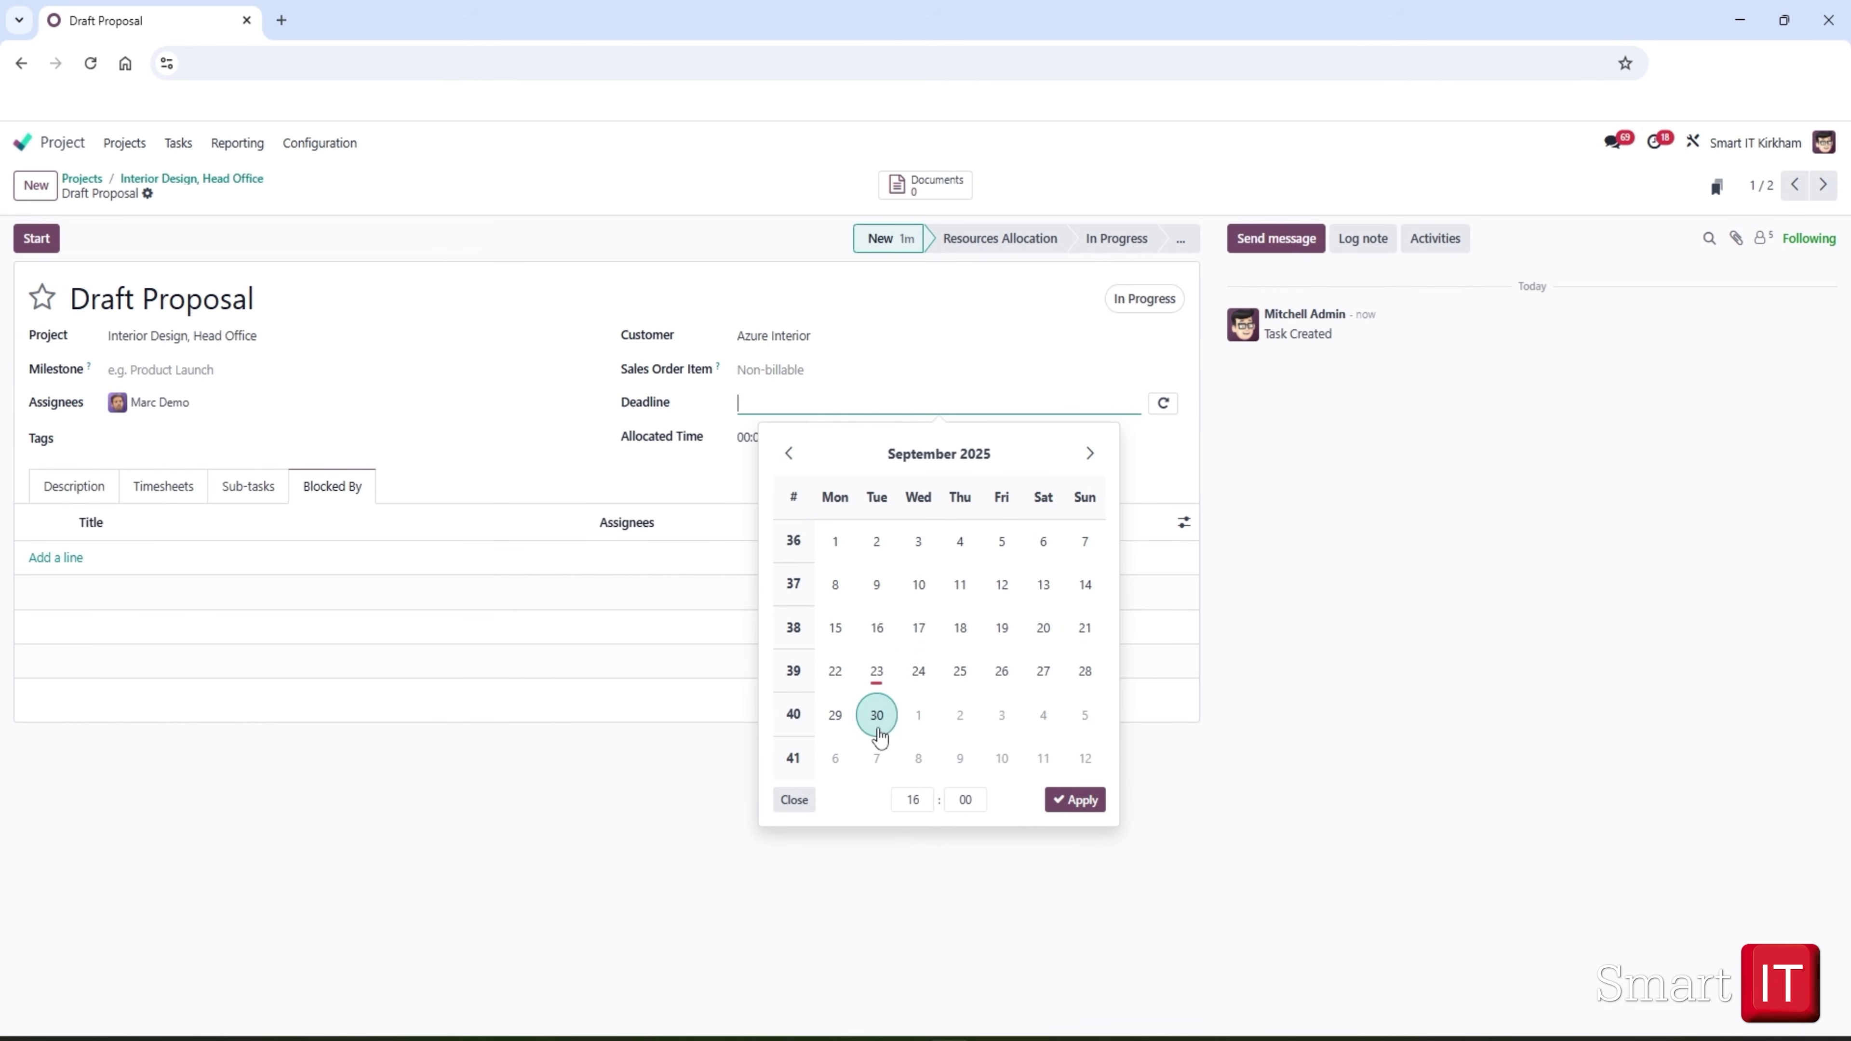
pyautogui.click(877, 758)
pyautogui.click(1057, 796)
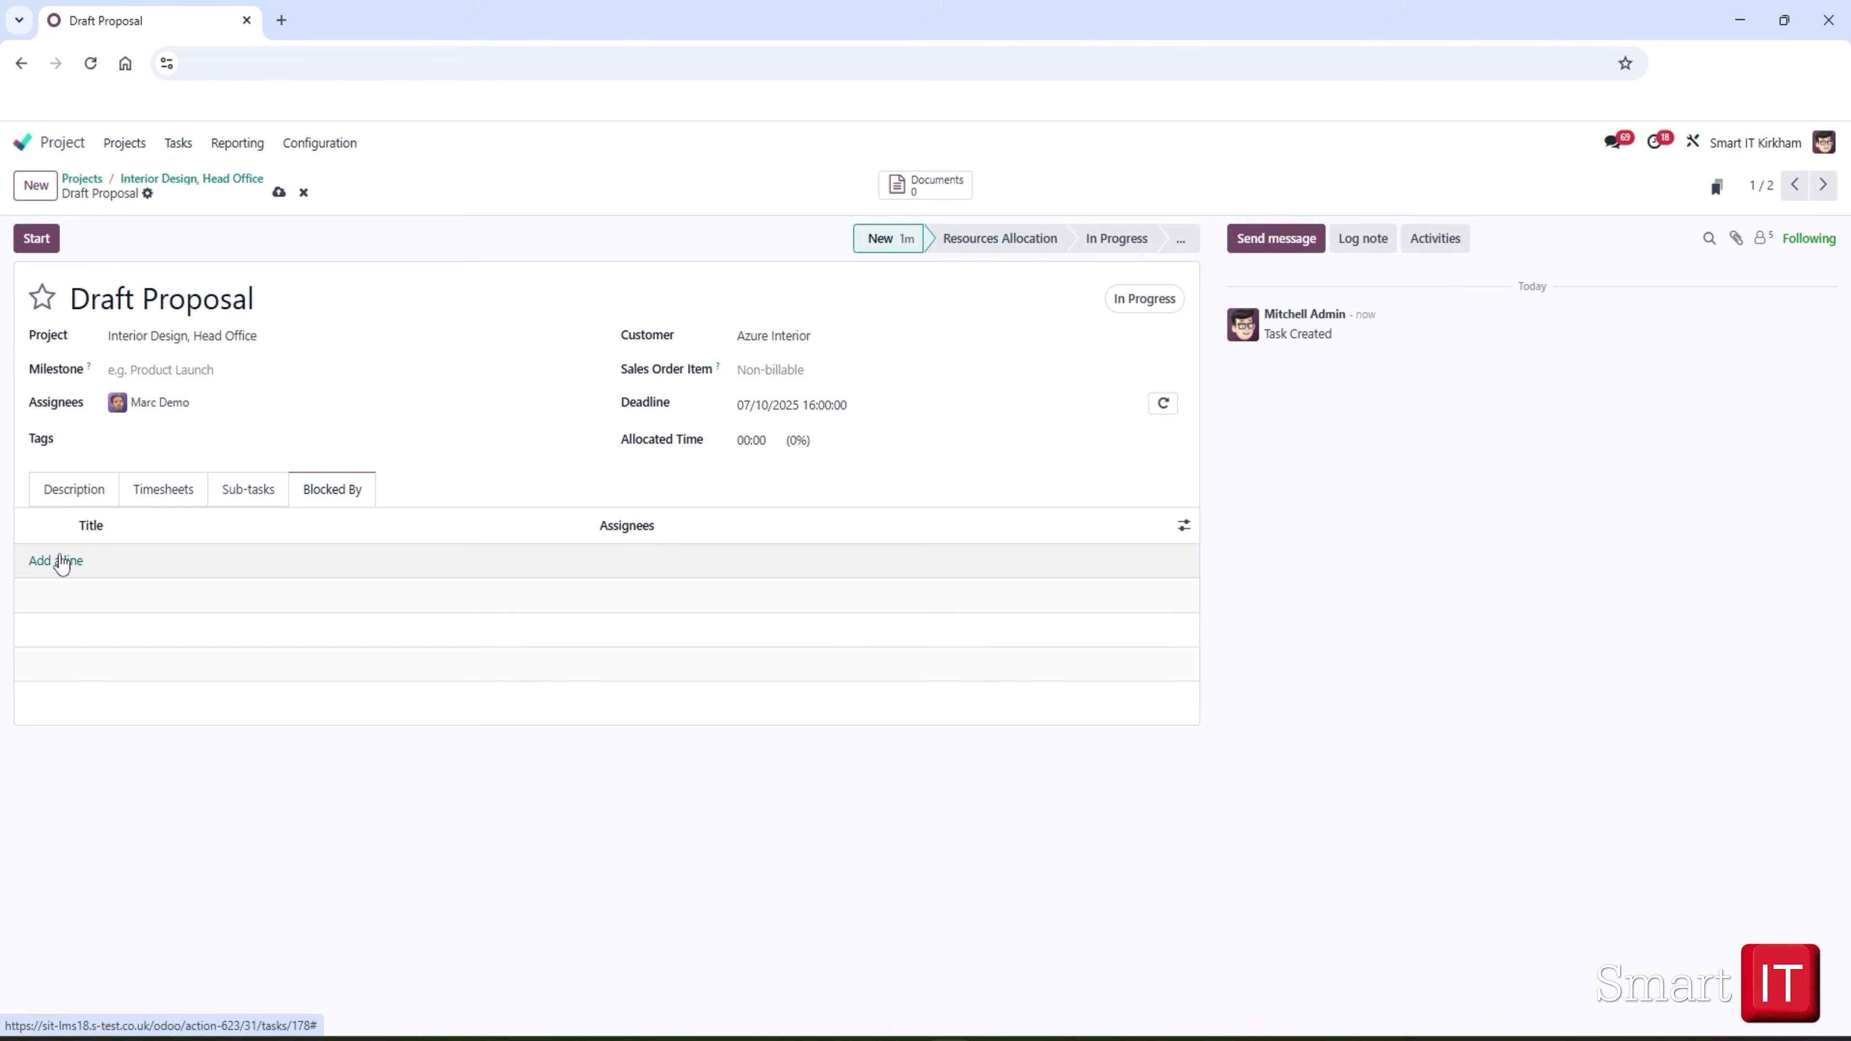
# Add Consult with Client as a task blocking Draft Proposal and save the task.
pyautogui.click(63, 561)
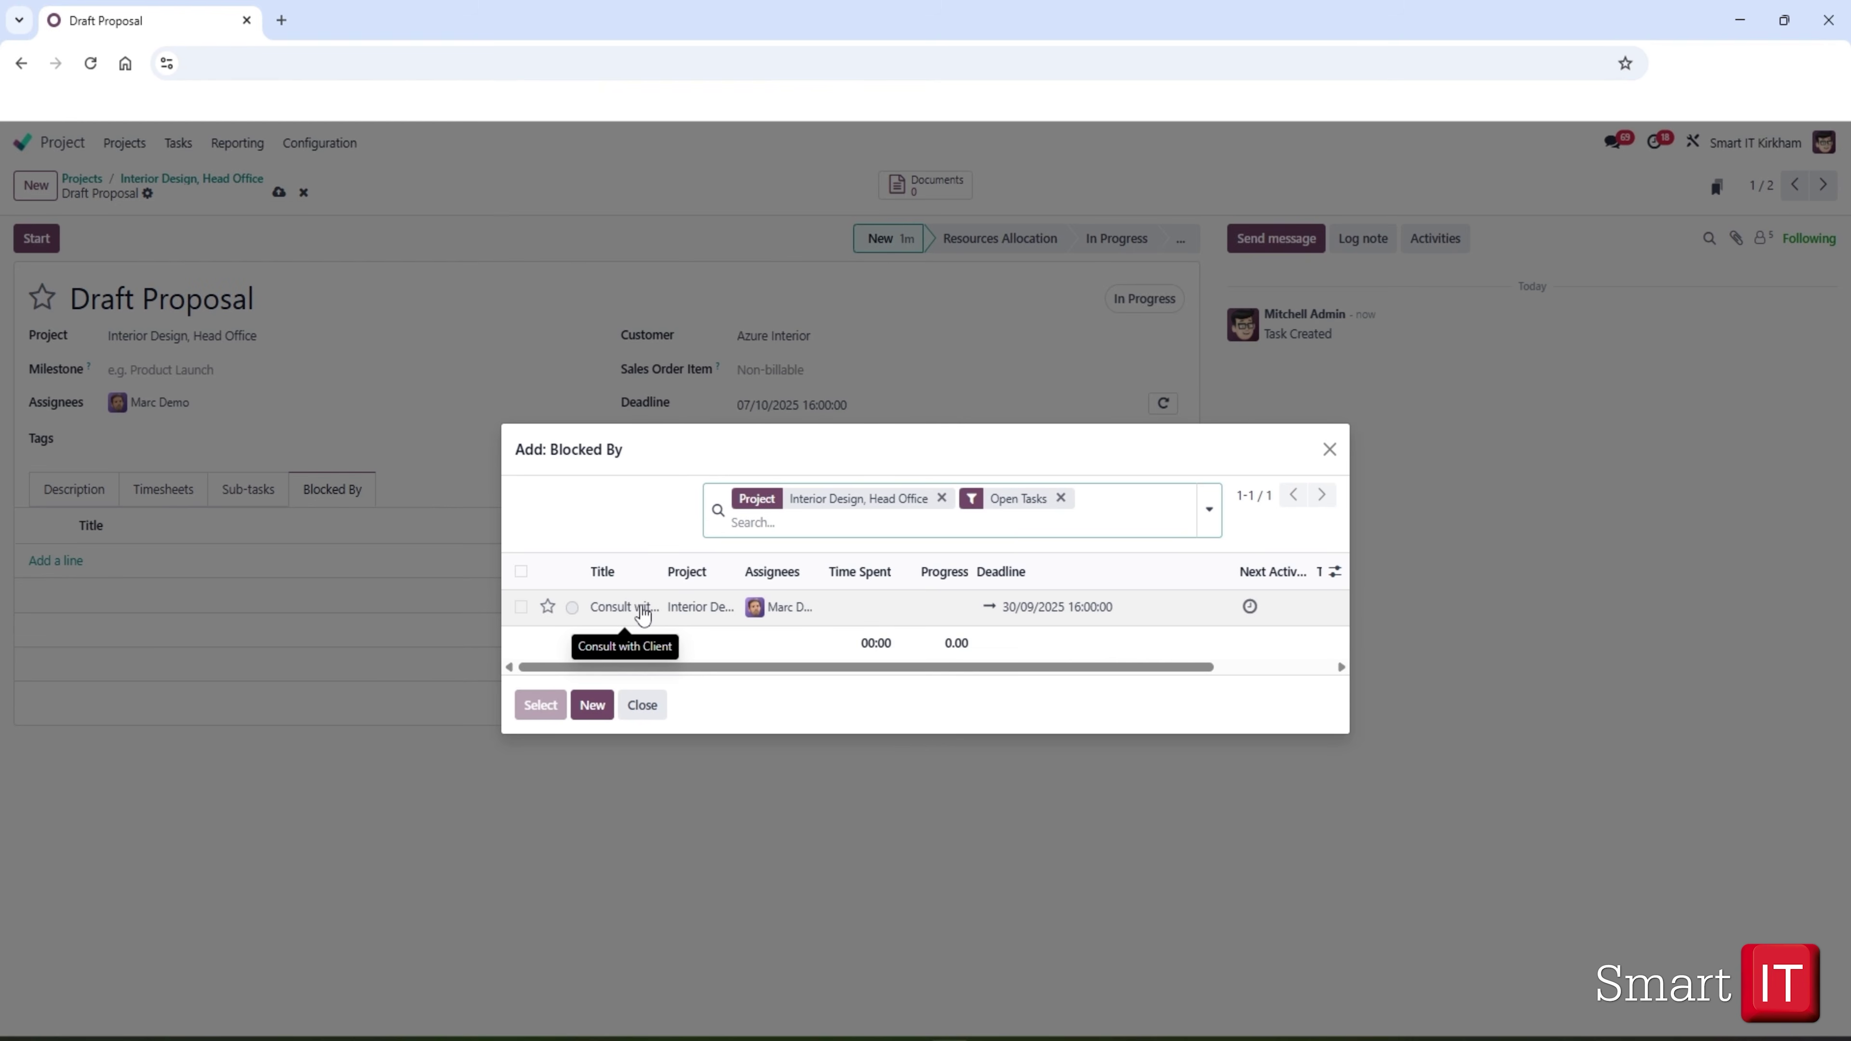
pyautogui.click(641, 613)
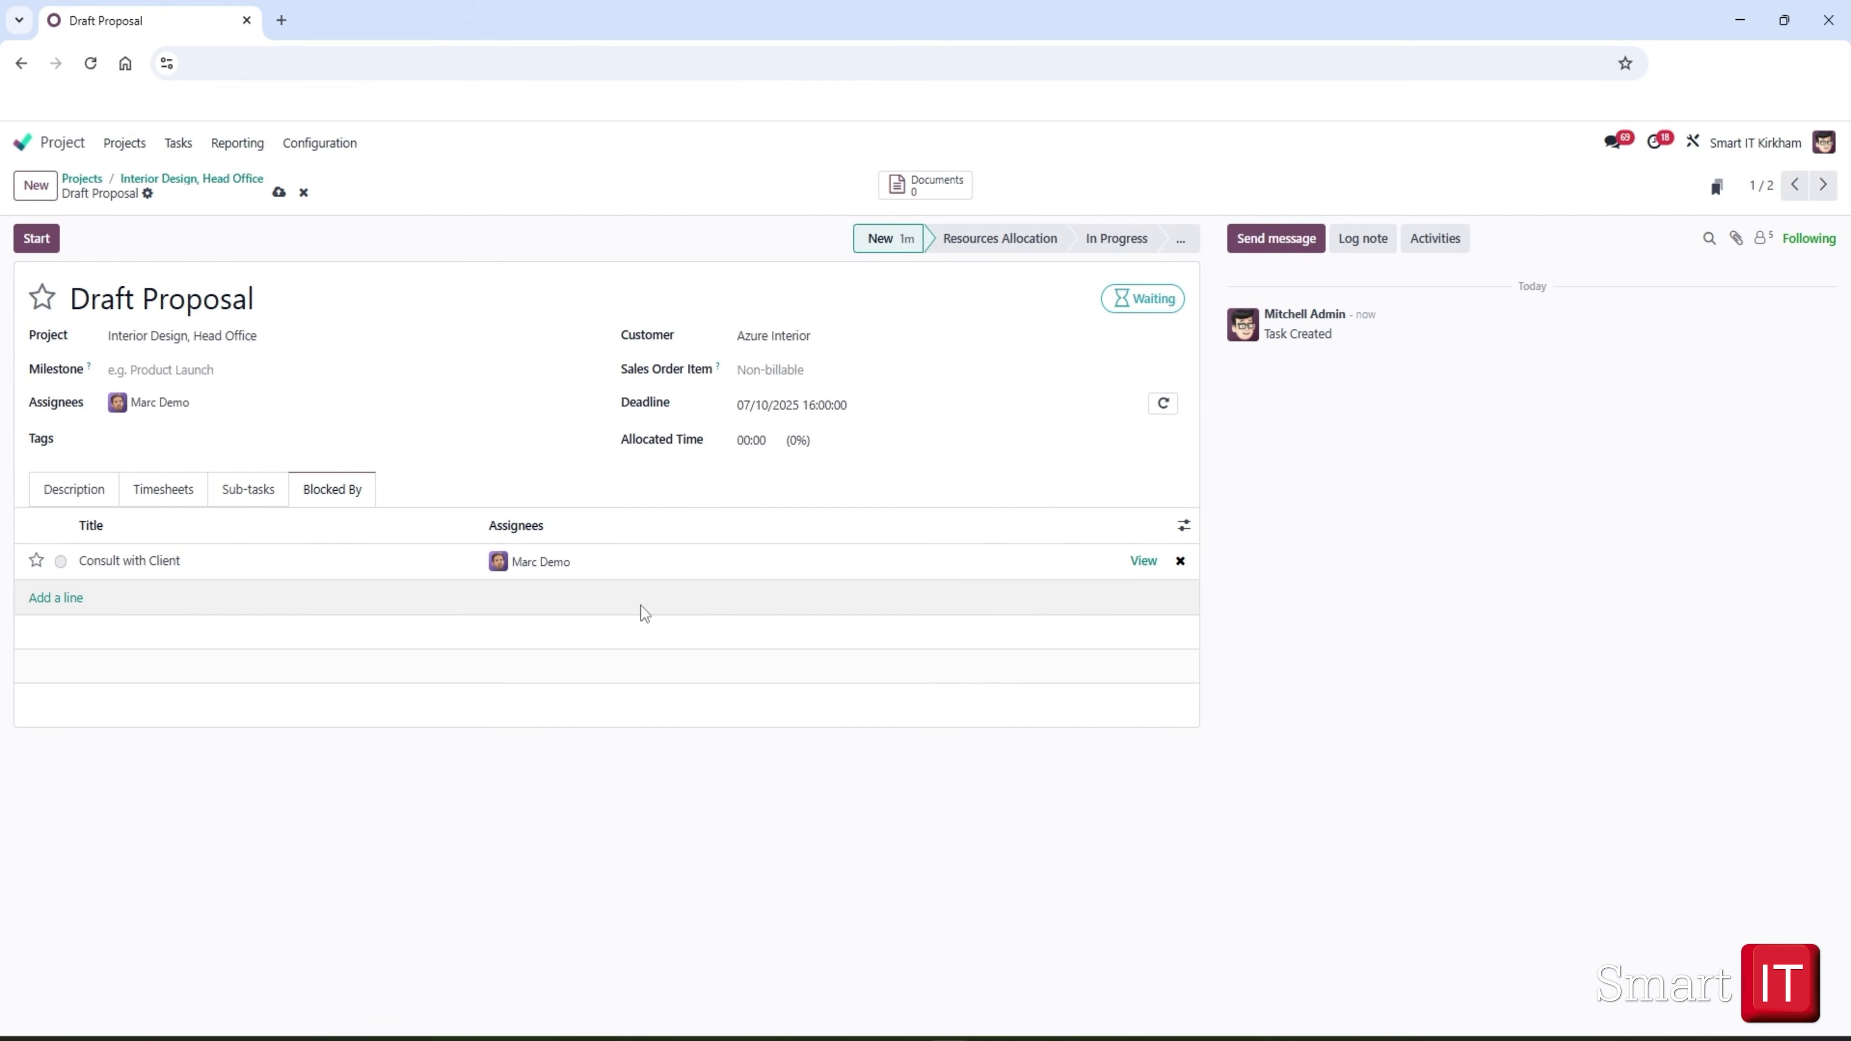
pyautogui.click(276, 193)
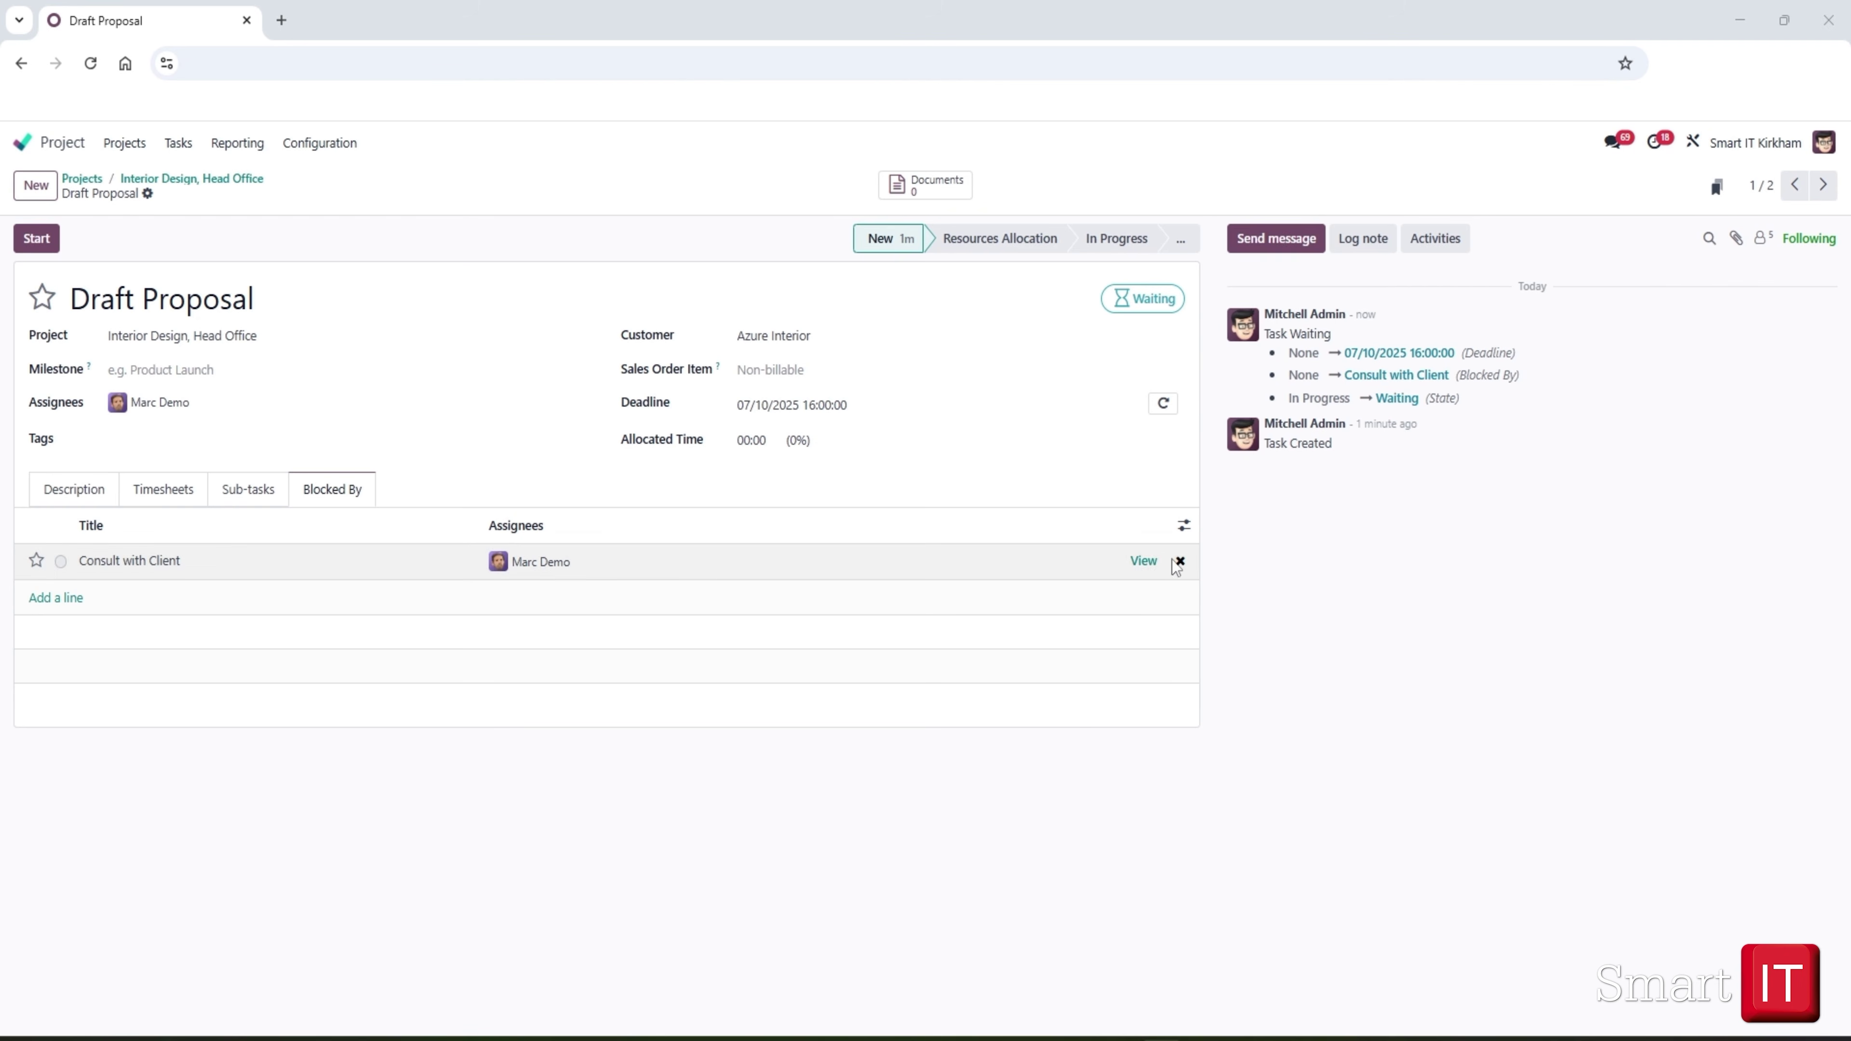
# View the blocking Consult with Client task from Draft Proposal, and return to the Interior Design, Head Office task board.
pyautogui.click(1146, 563)
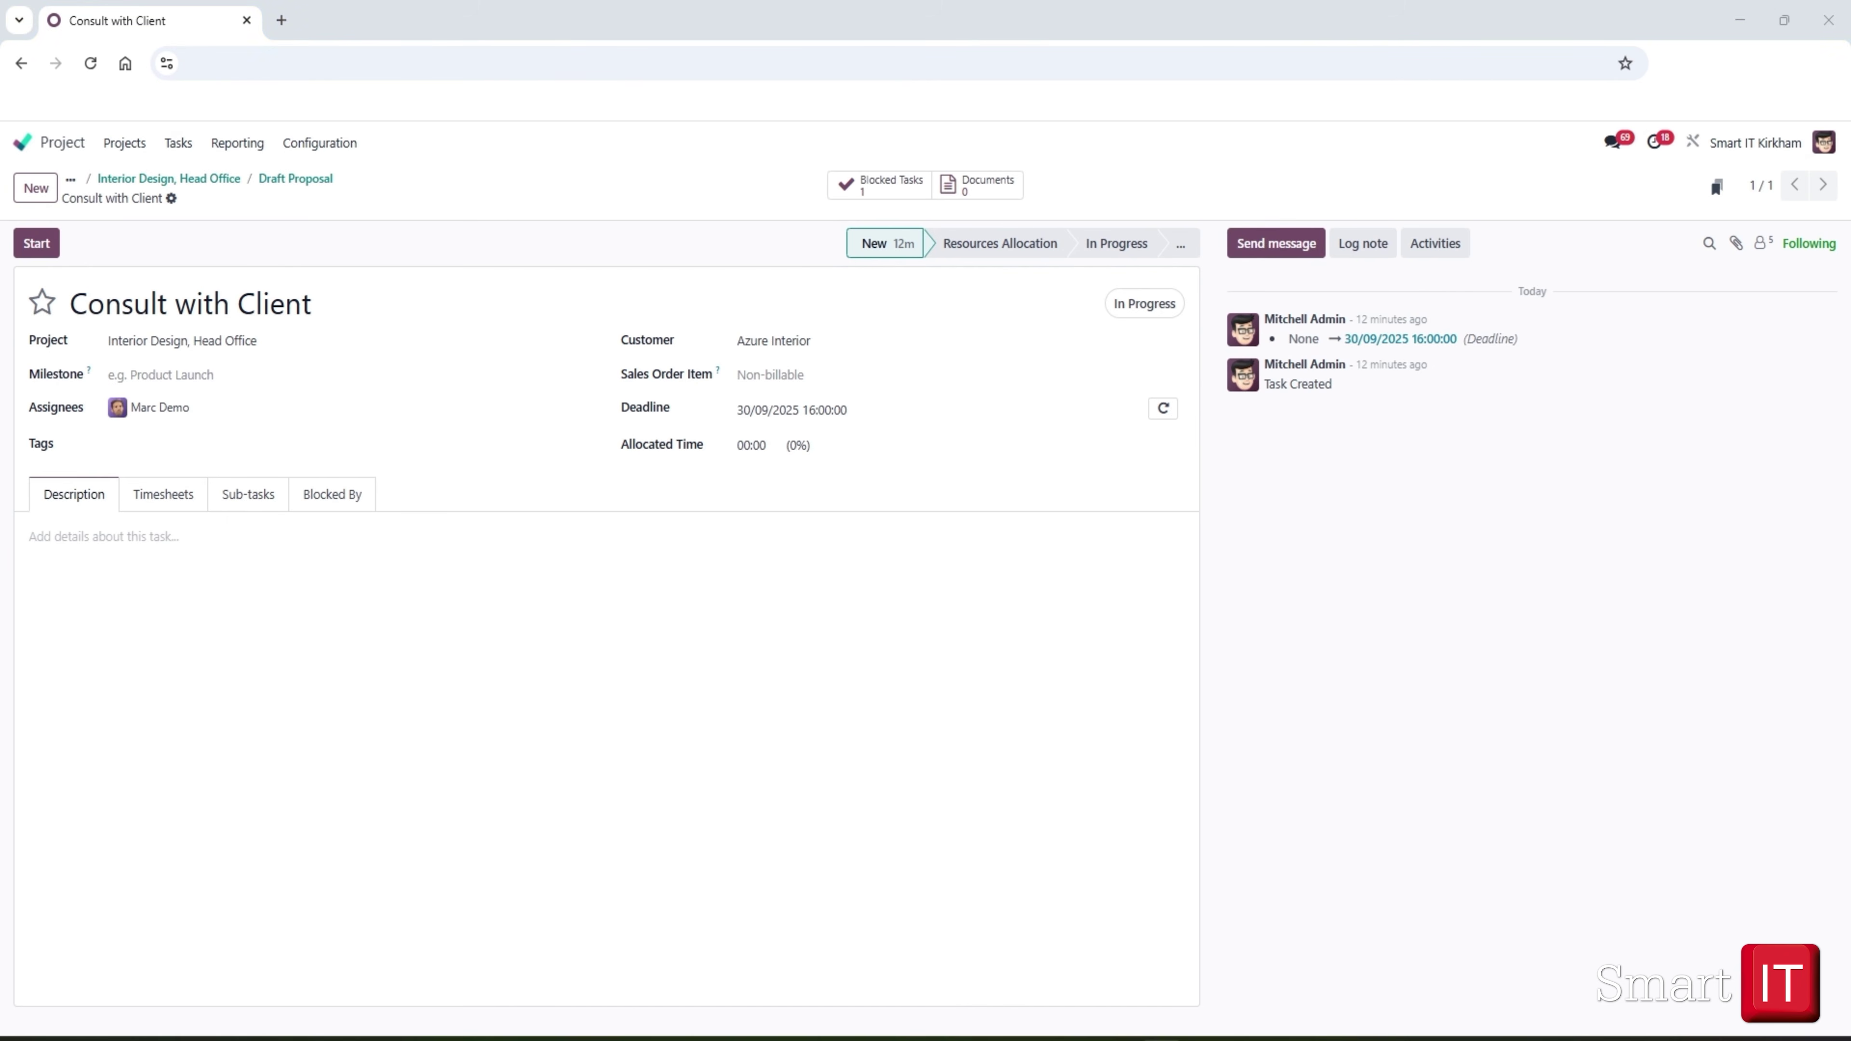
pyautogui.click(195, 180)
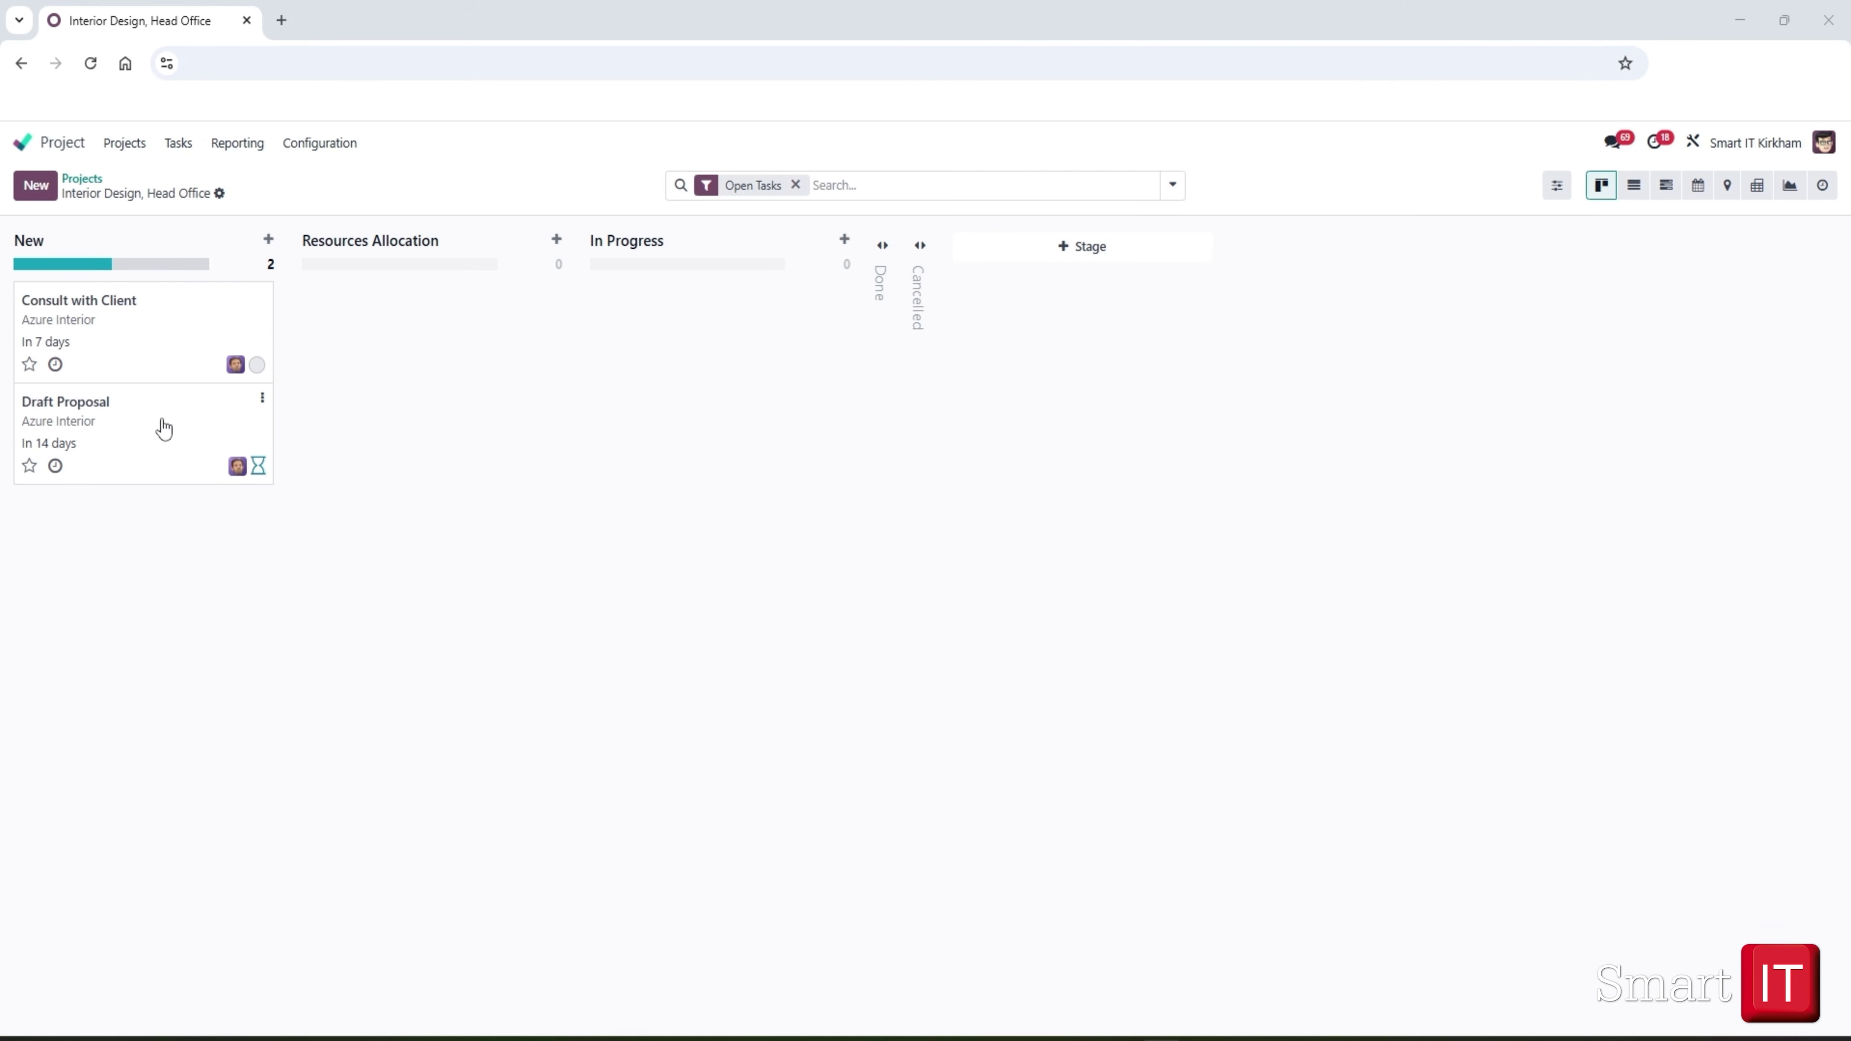
# Add a sub-task titled Review with Management to the Draft Proposal task and save it.
pyautogui.click(62, 403)
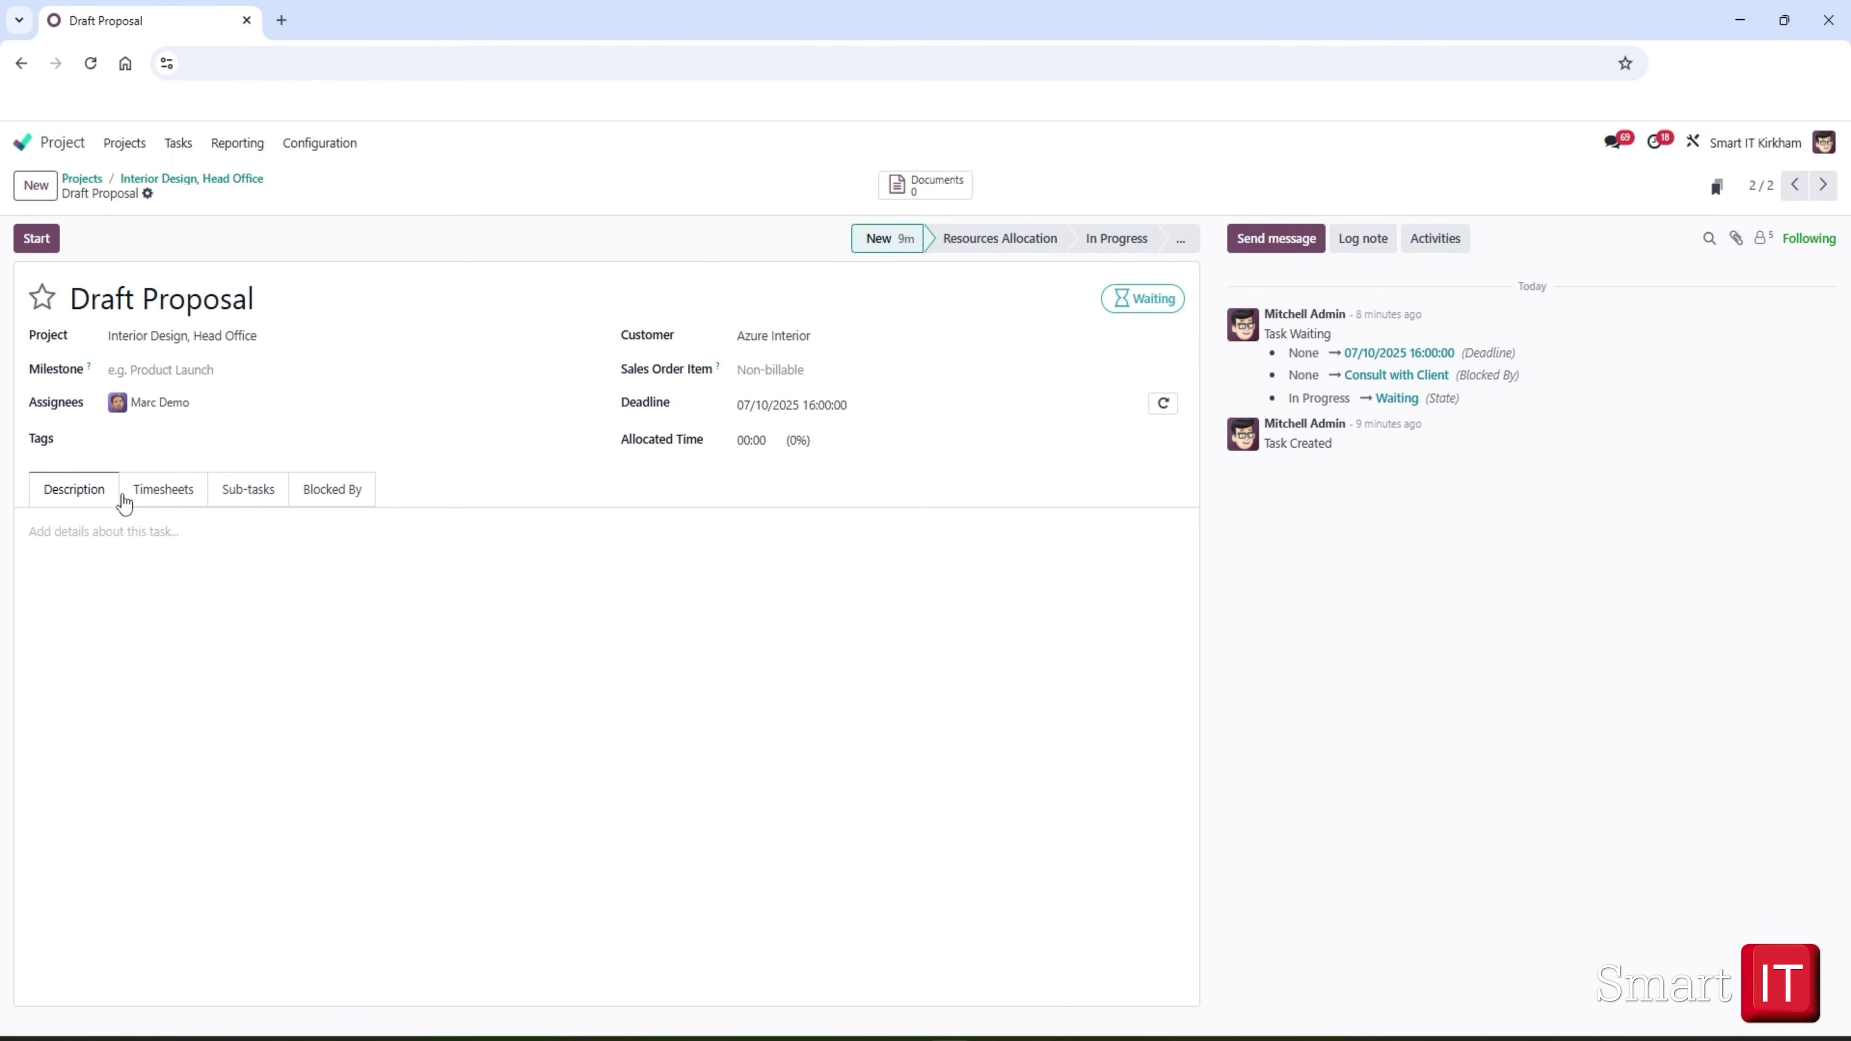
pyautogui.click(229, 493)
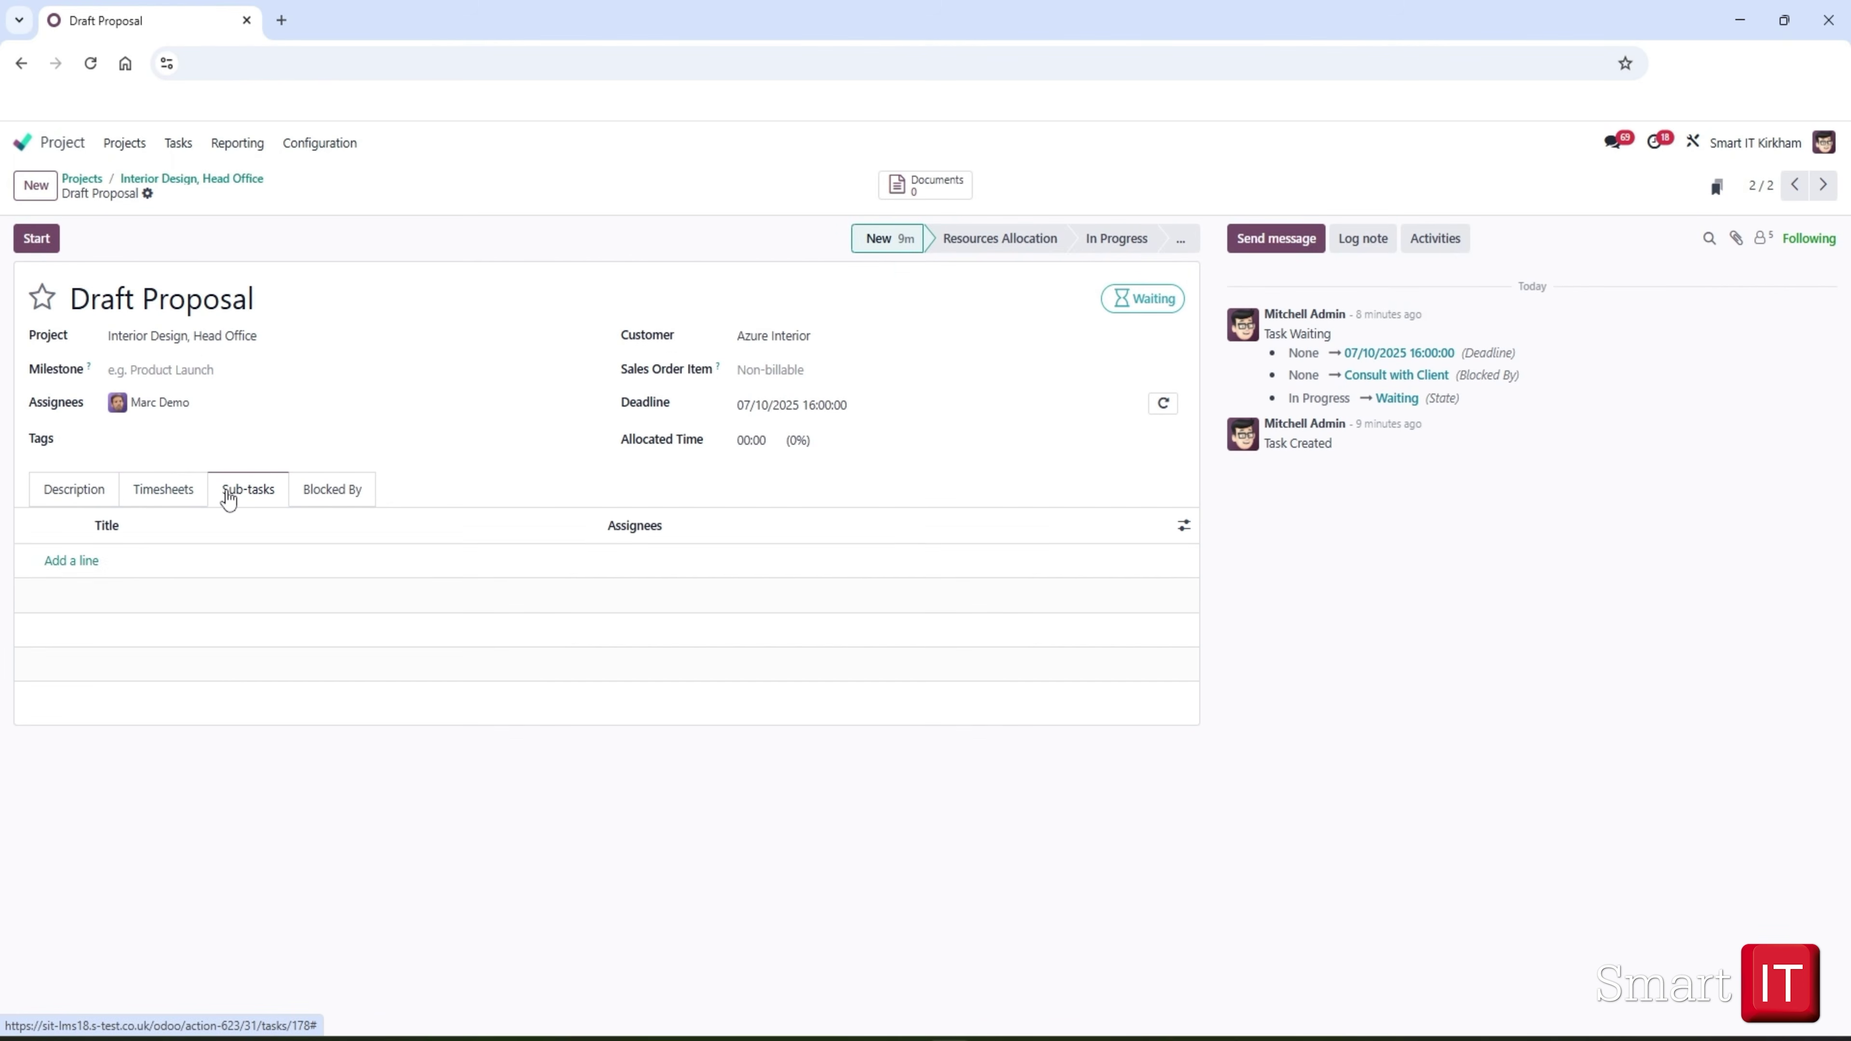
pyautogui.click(72, 562)
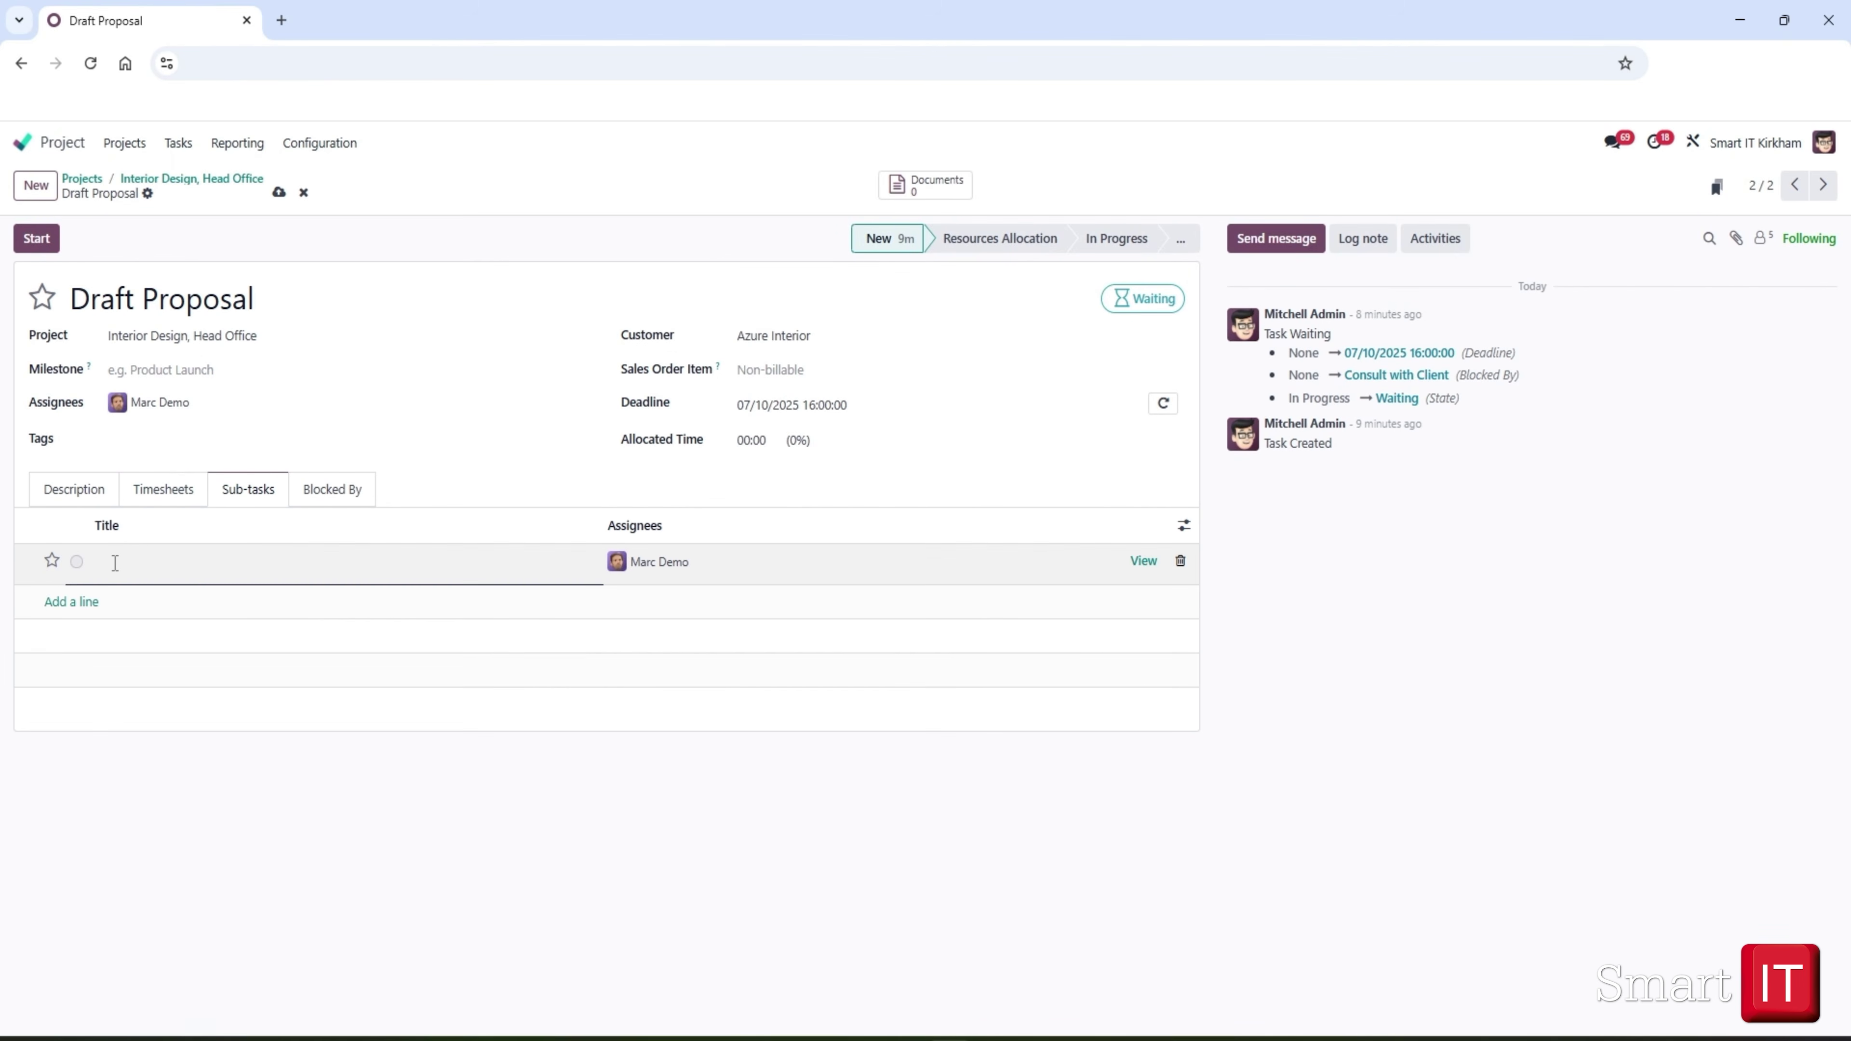
pyautogui.write('Review with Management')
pyautogui.click(277, 194)
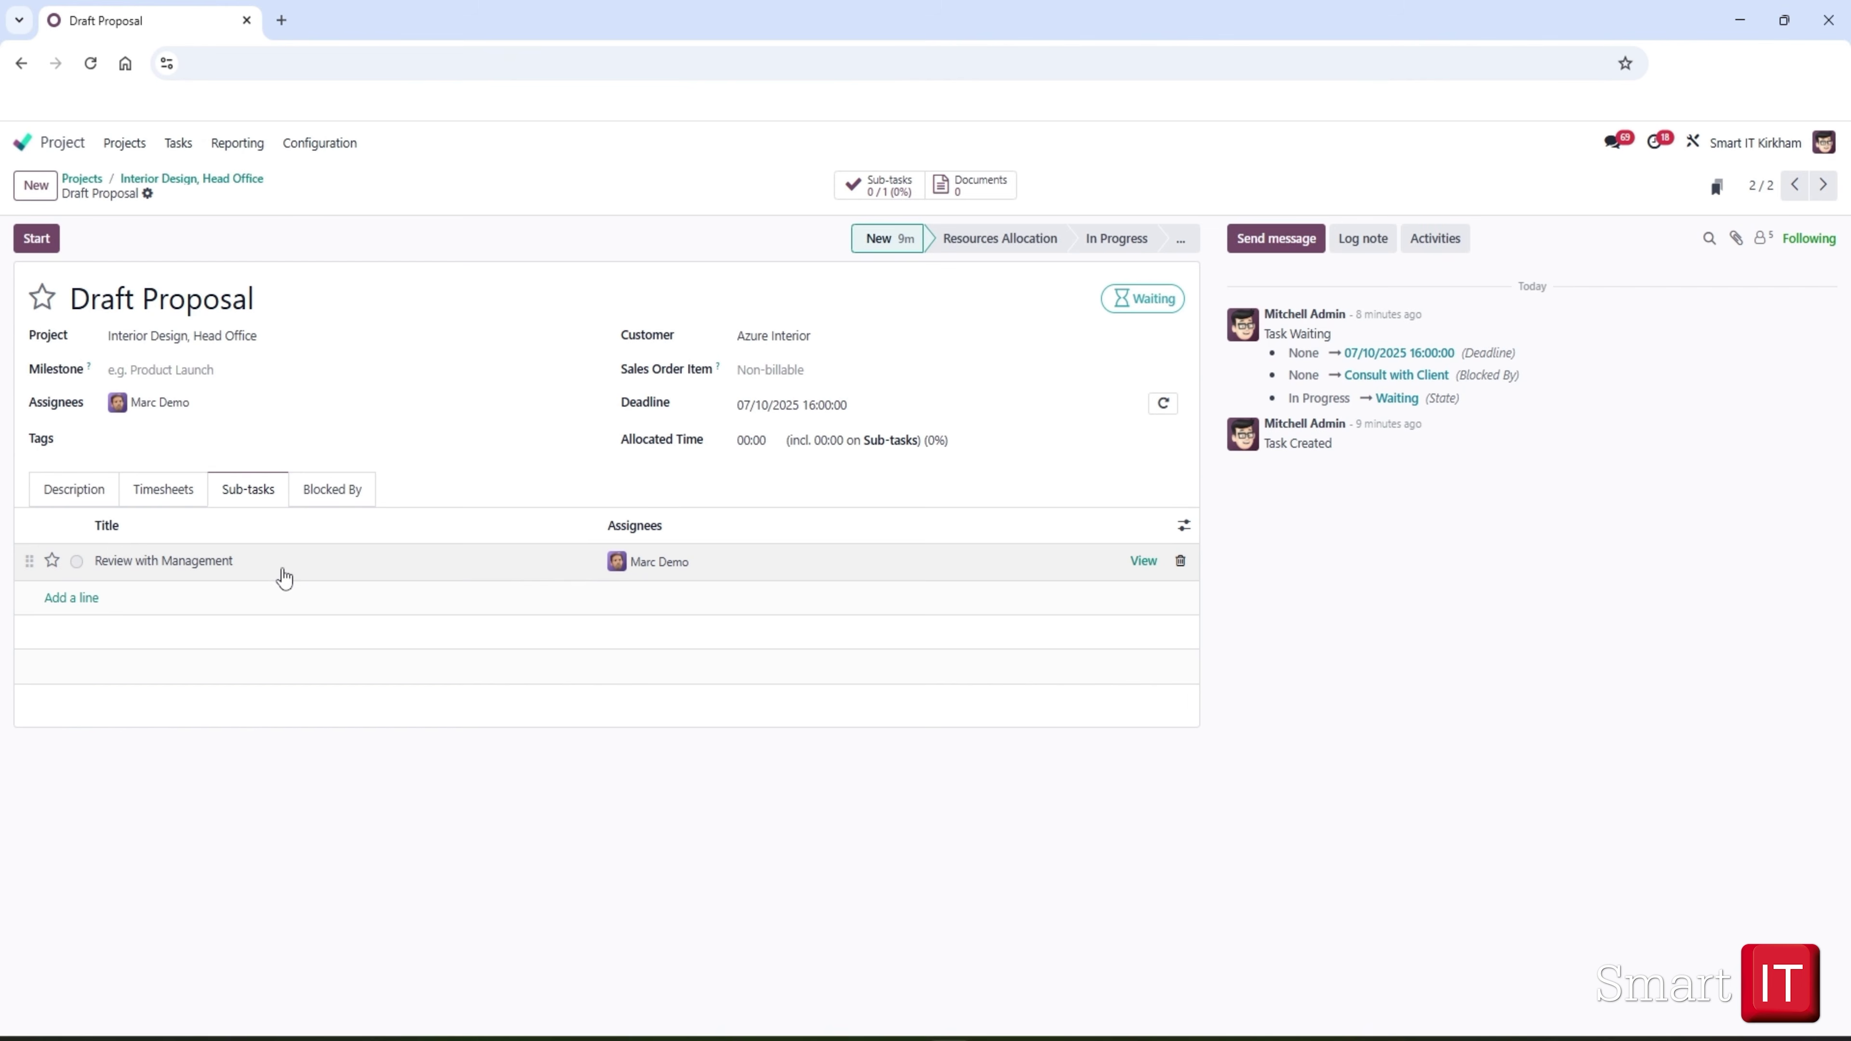
# Add the administrator as a second assignee on the Review with Management sub-task and save the change.
pyautogui.click(743, 574)
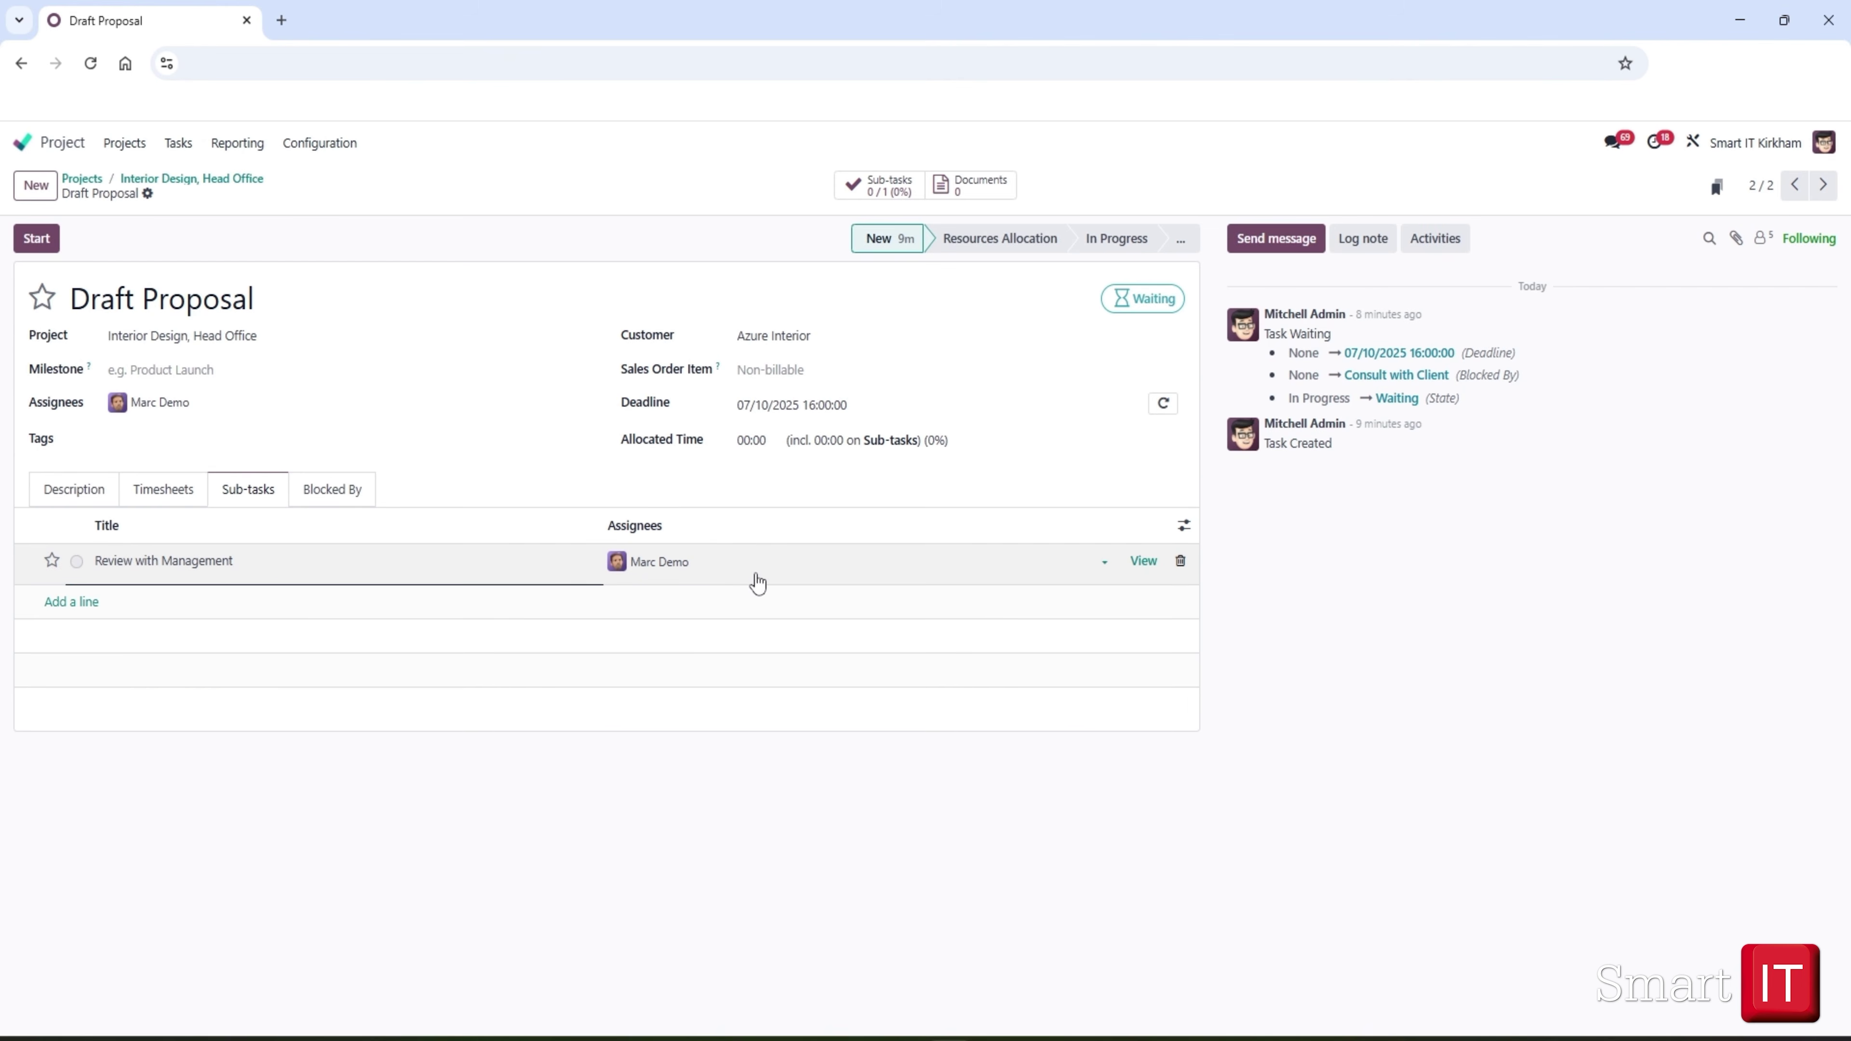
pyautogui.write('mi')
pyautogui.click(755, 584)
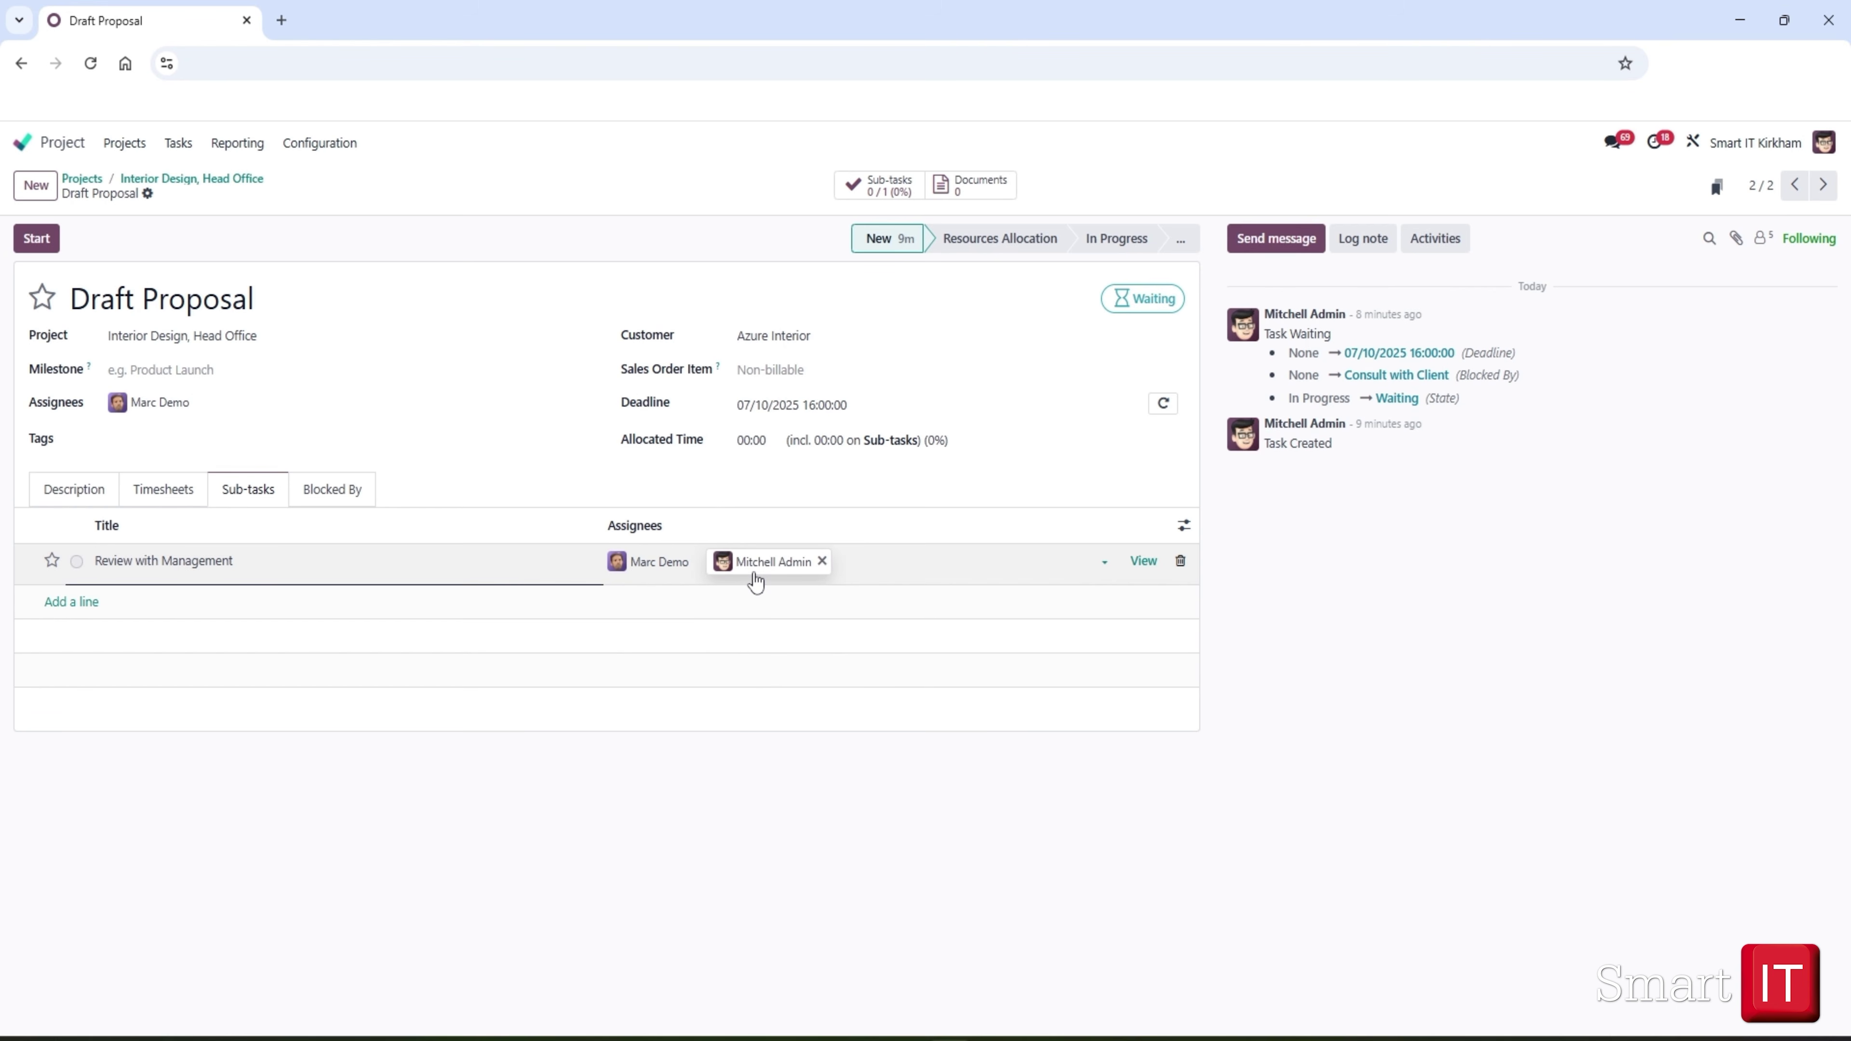
pyautogui.click(279, 192)
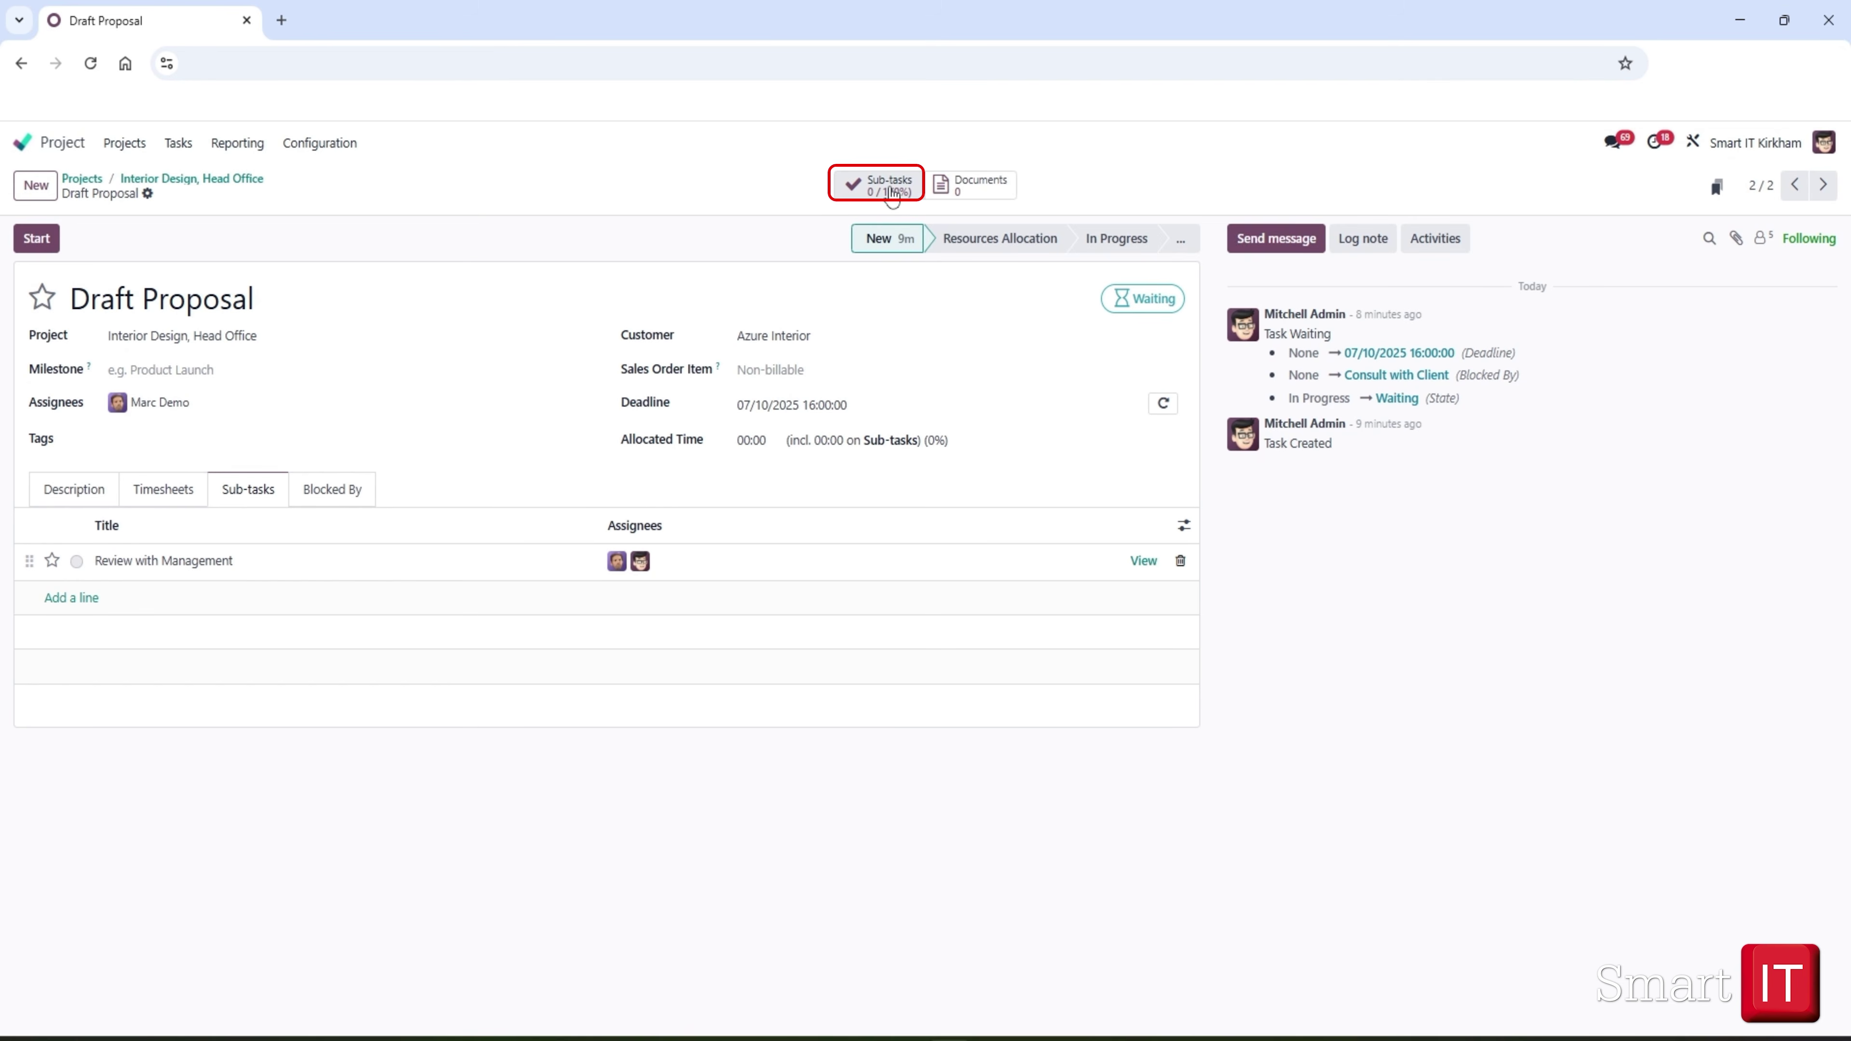
# View the Draft Proposal task's list of sub-tasks and return to the task.
pyautogui.click(891, 189)
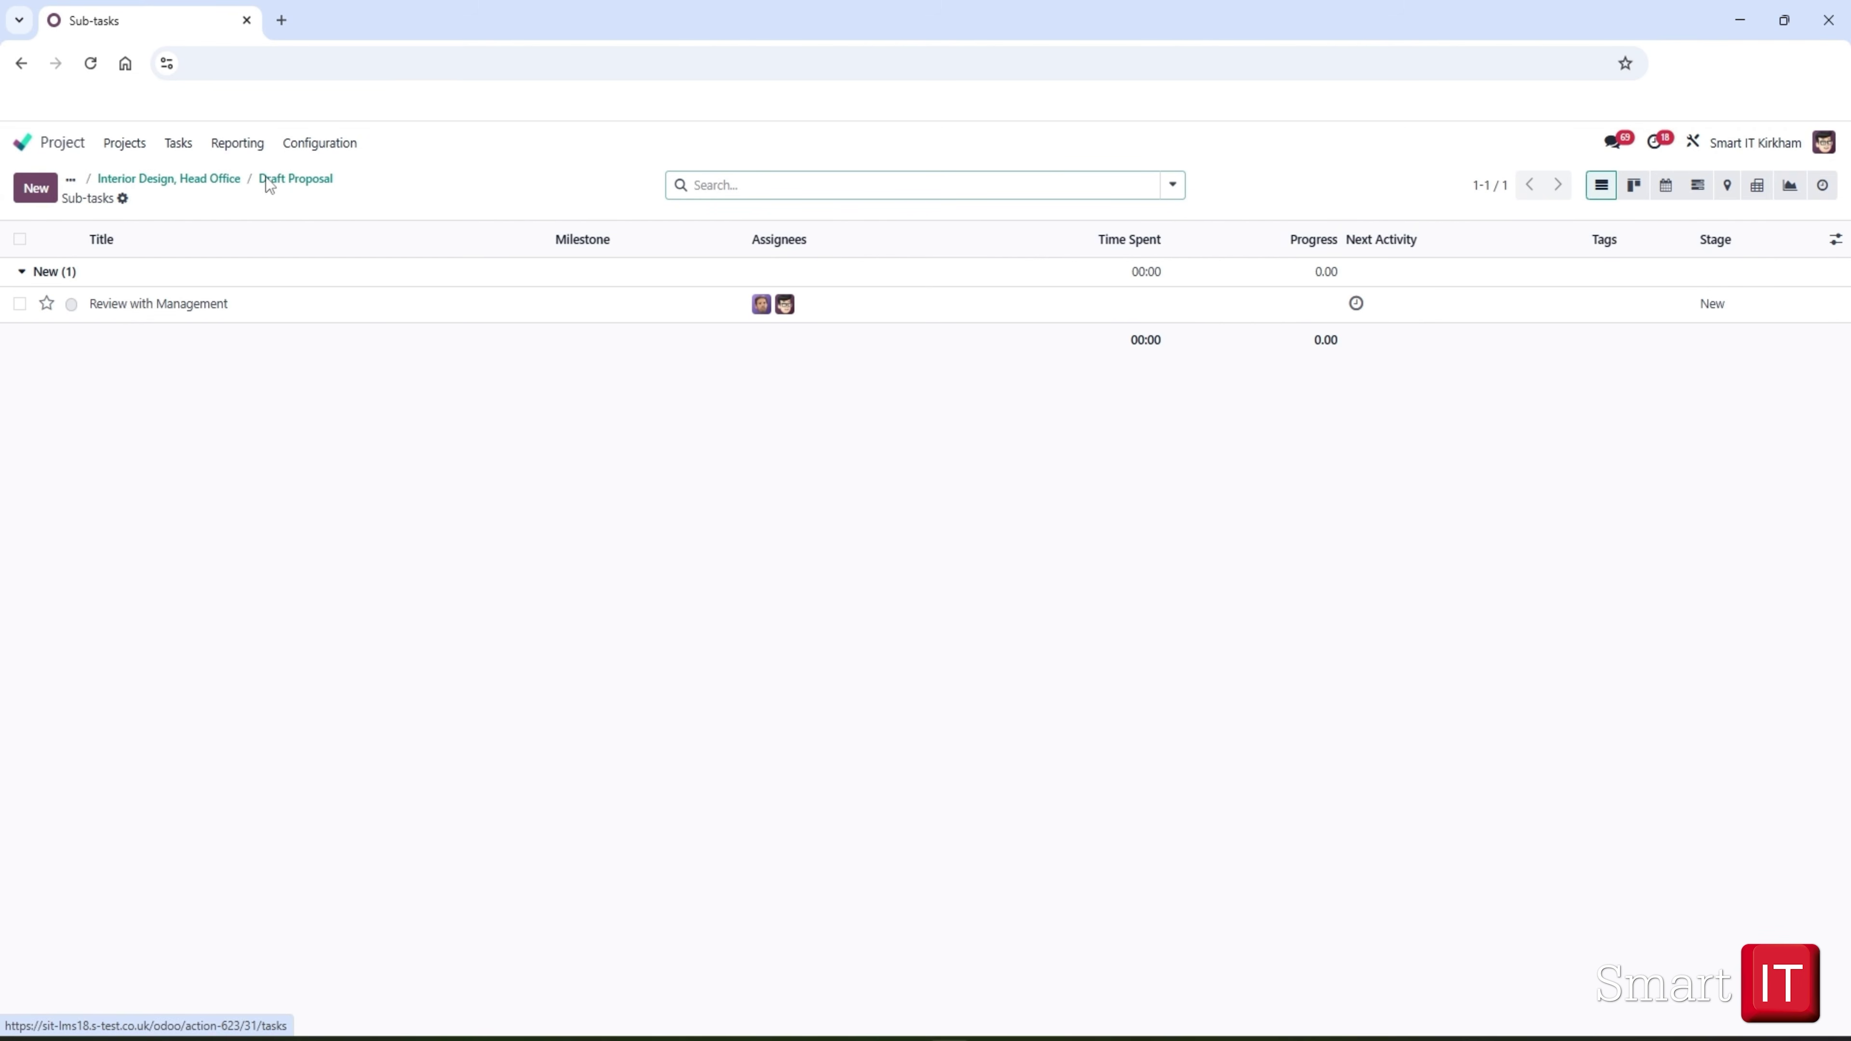
pyautogui.click(288, 179)
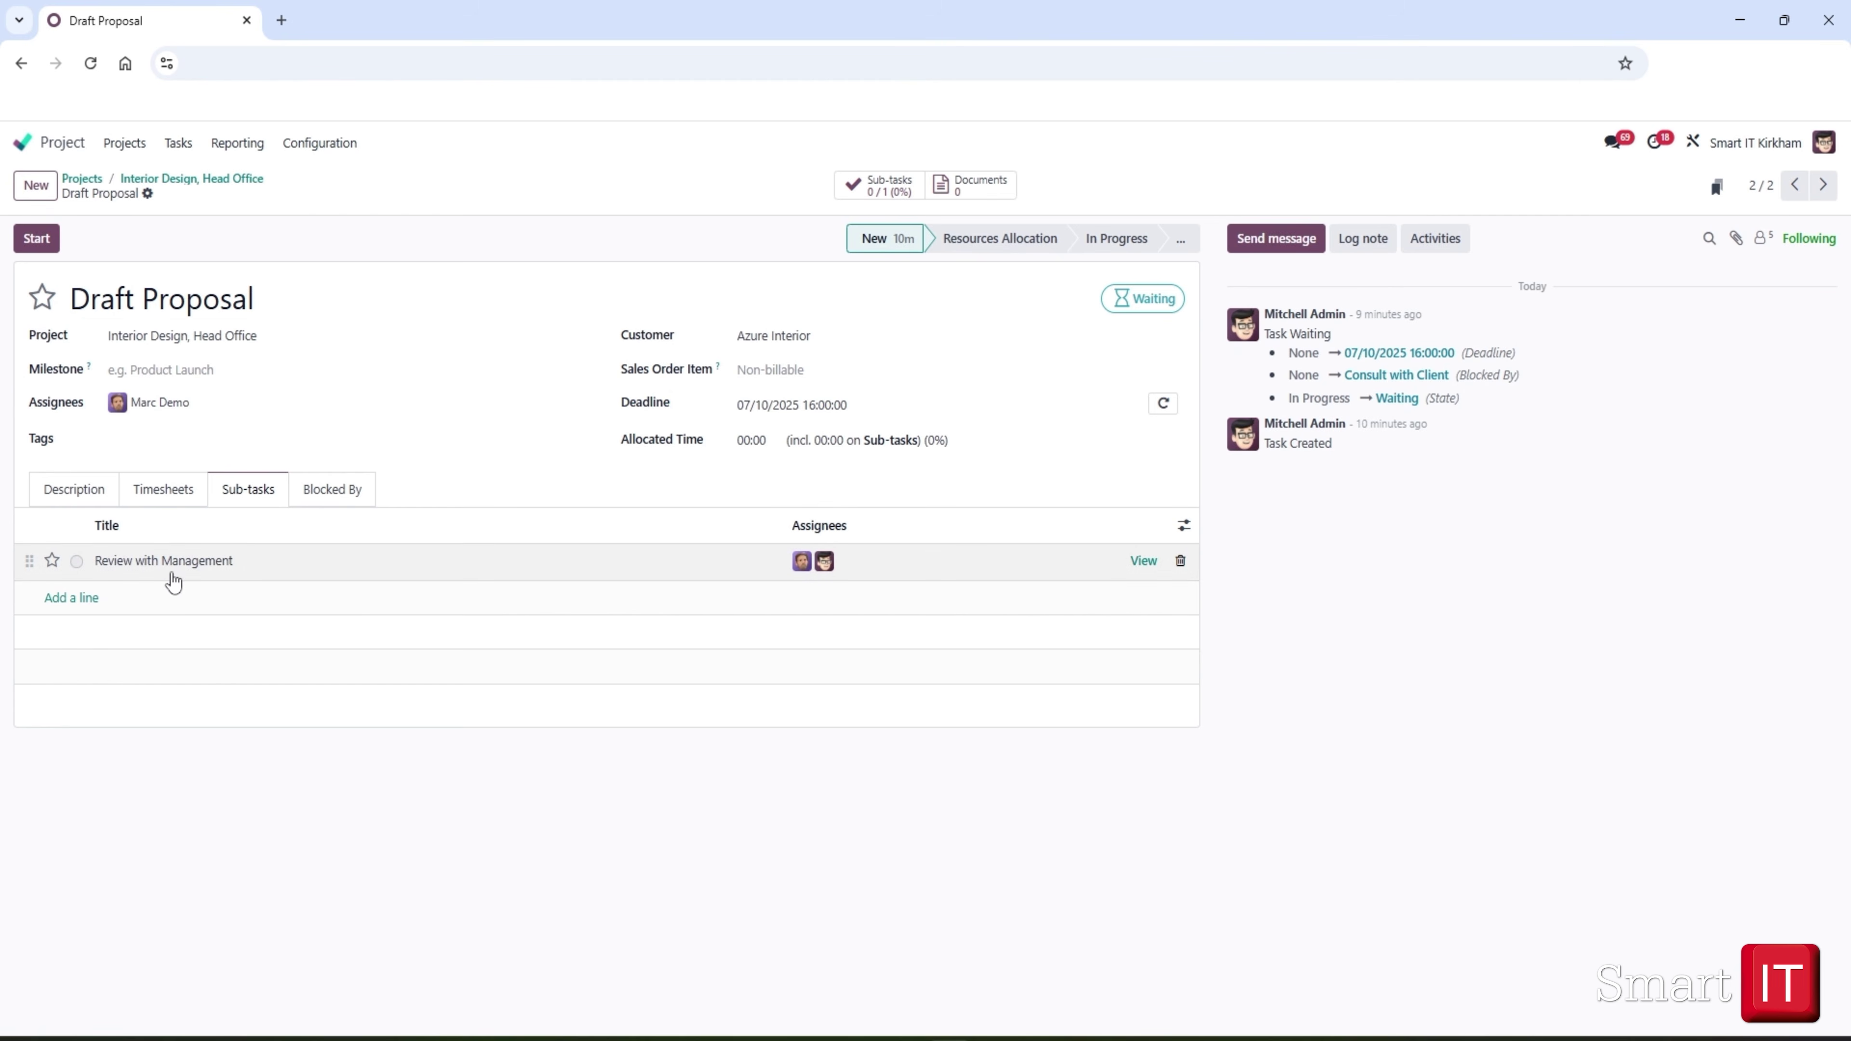
# Open the Review with Management sub-task, remove the third follower below the administrator, and return to the project's task board.
pyautogui.click(1142, 561)
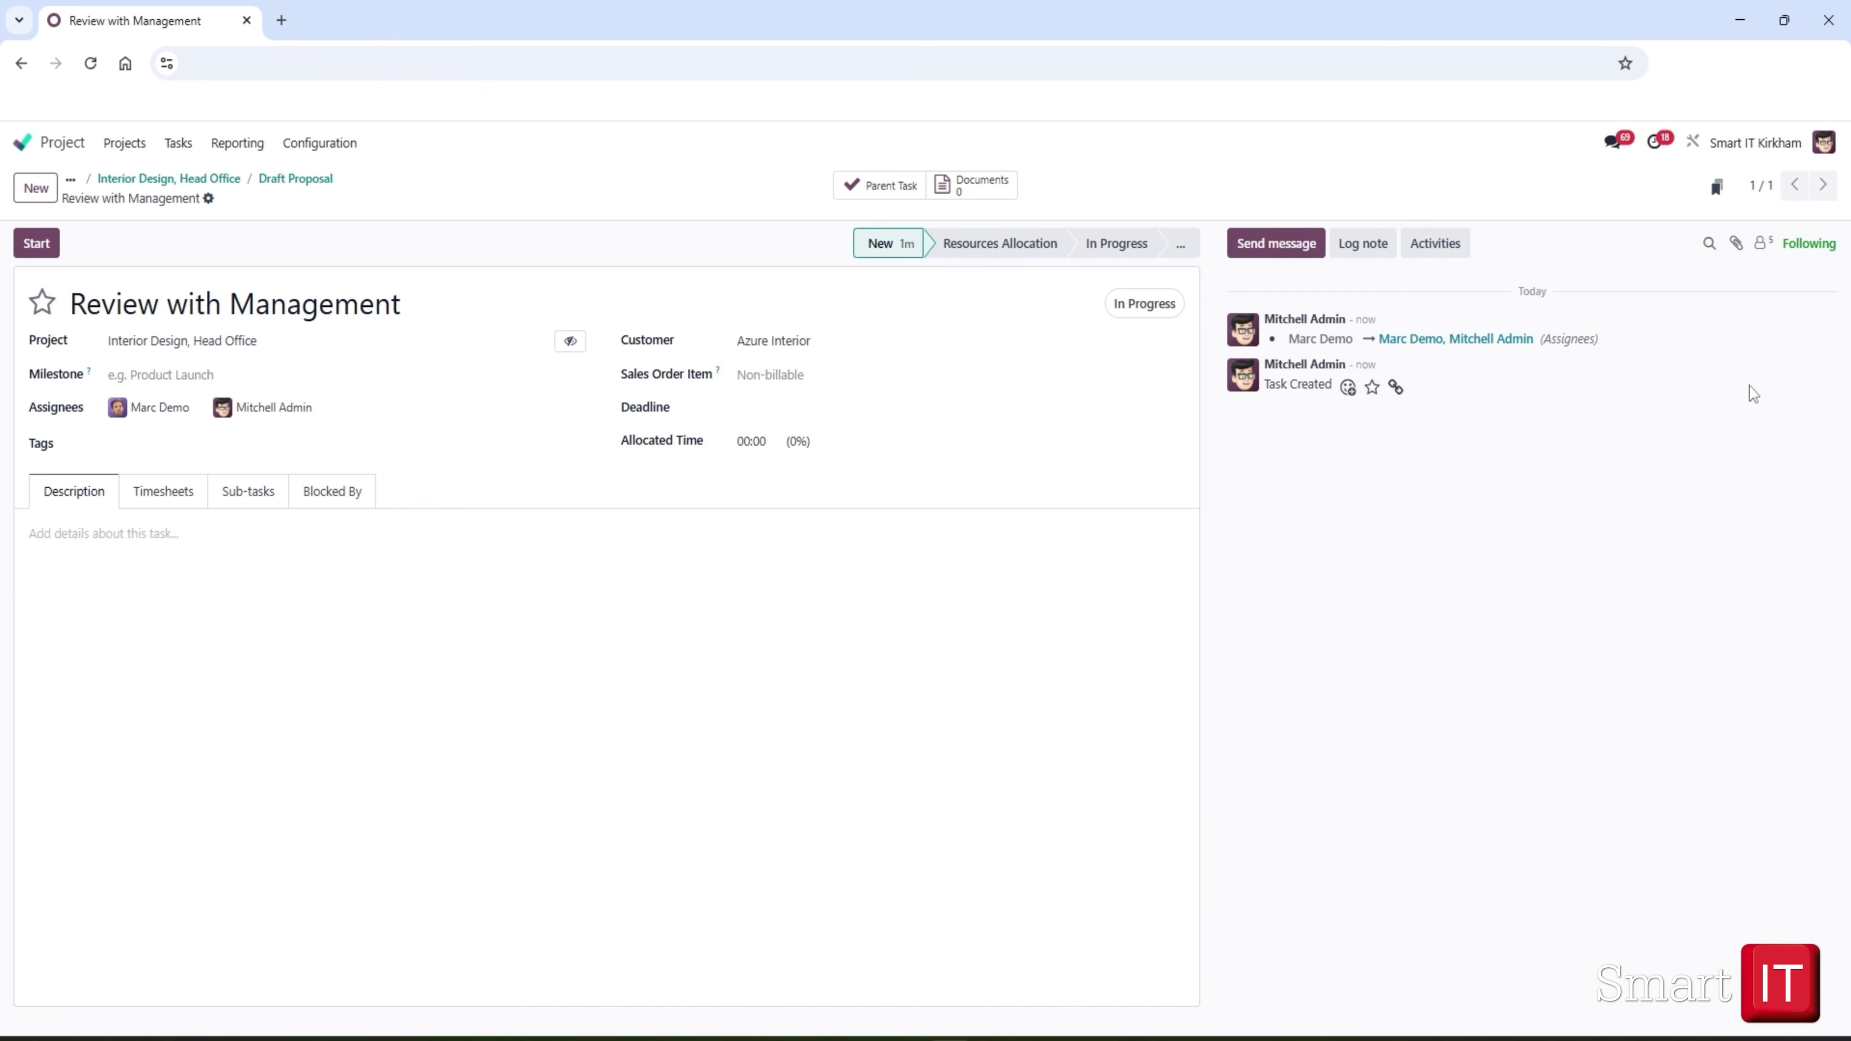
pyautogui.click(1763, 245)
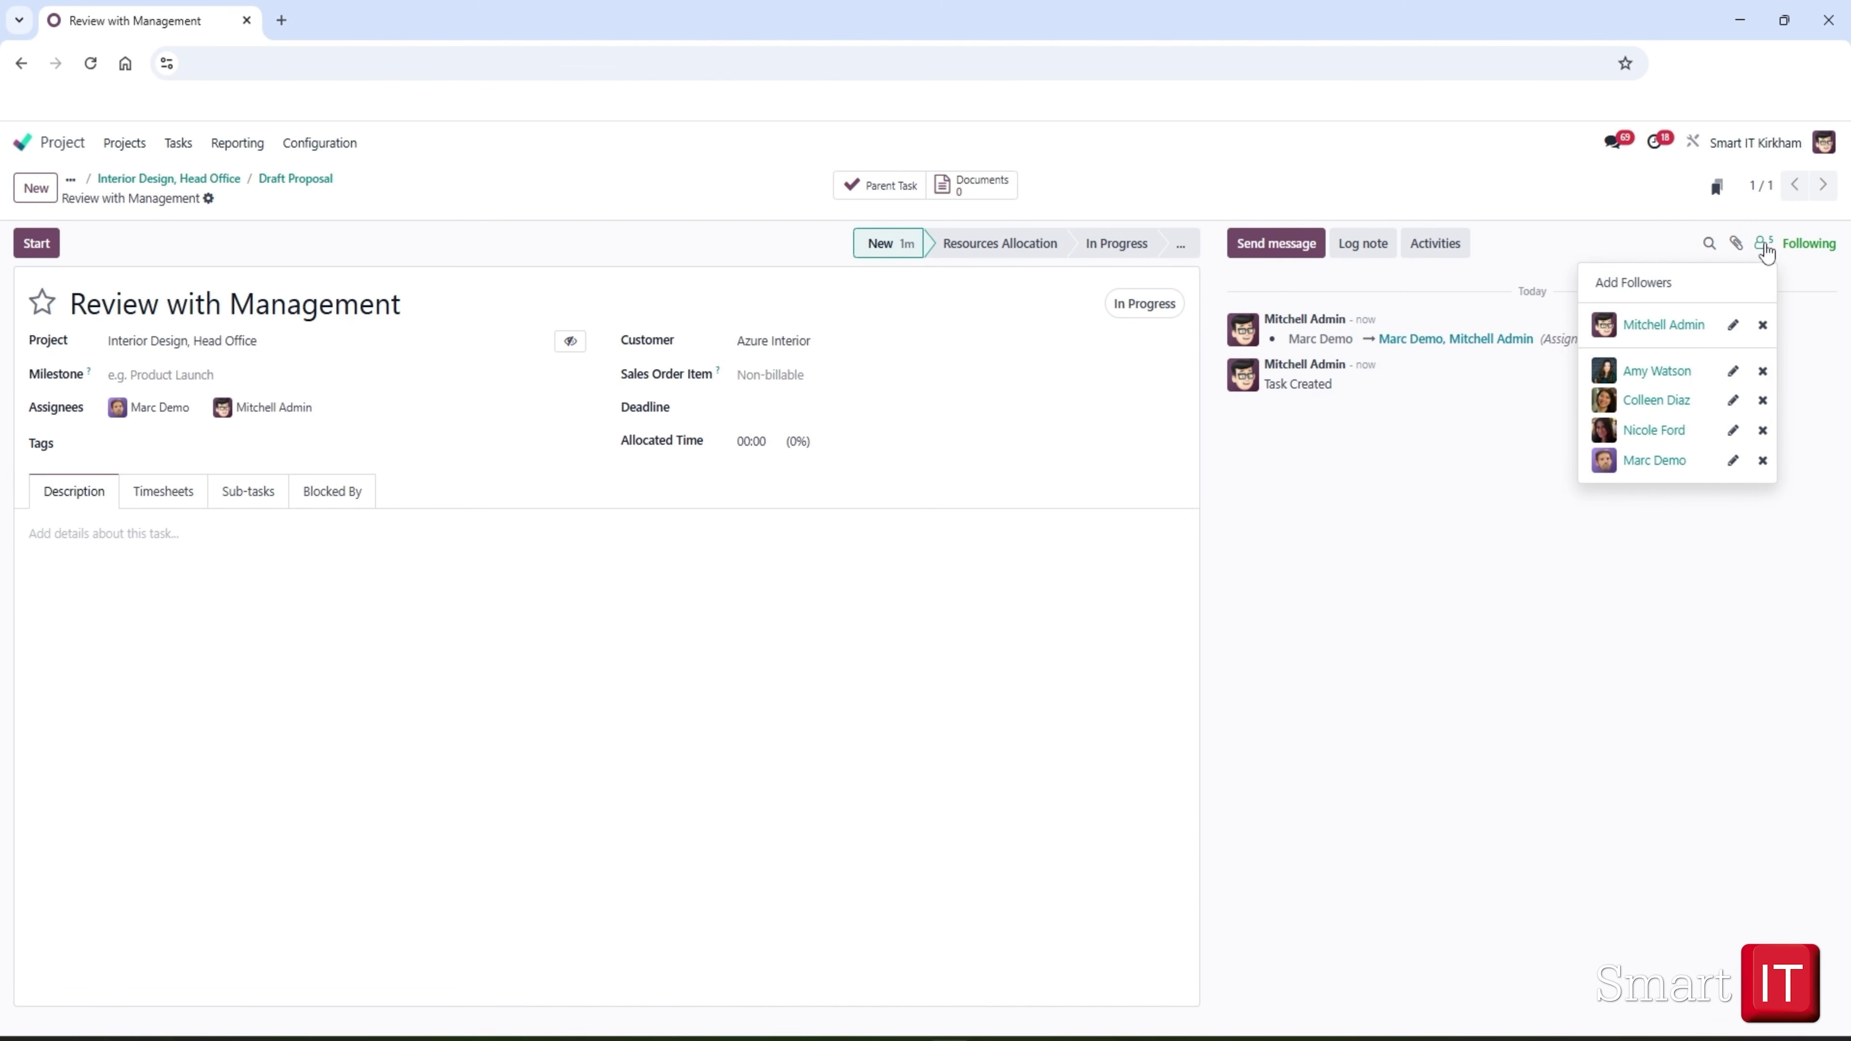
pyautogui.click(1762, 431)
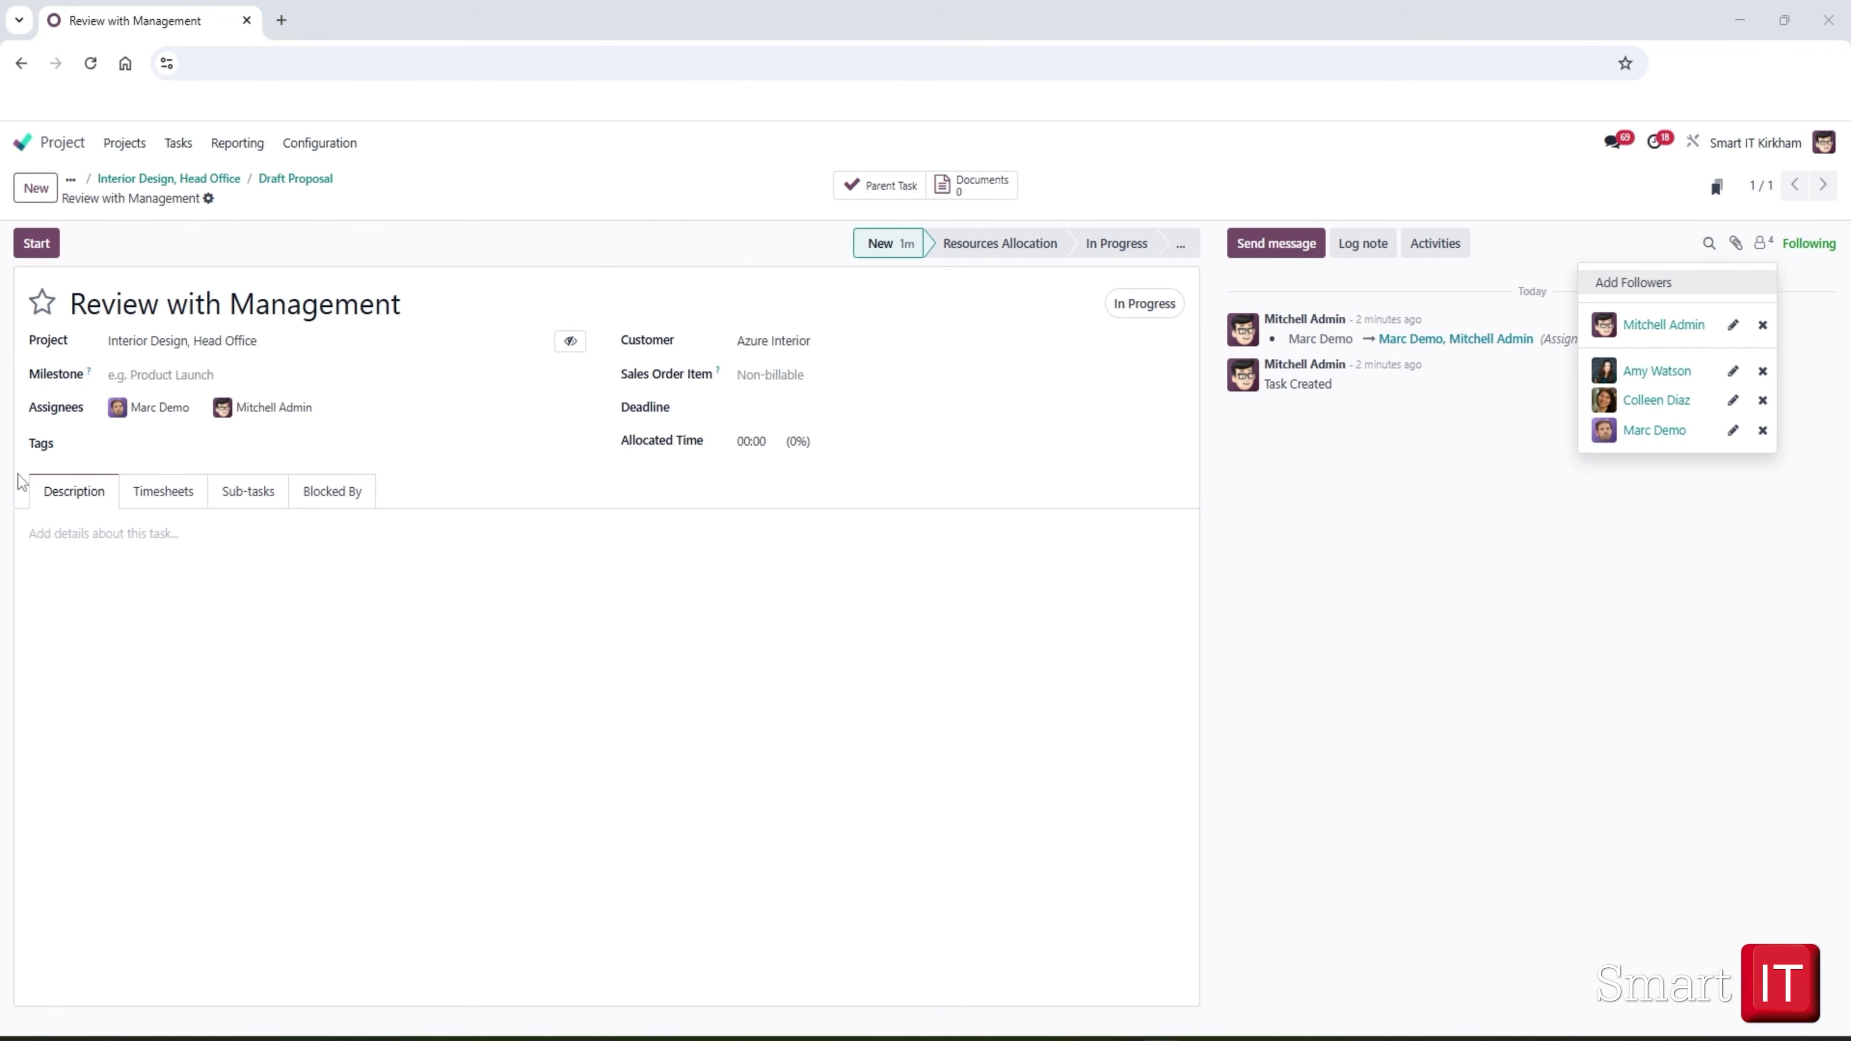
pyautogui.click(205, 181)
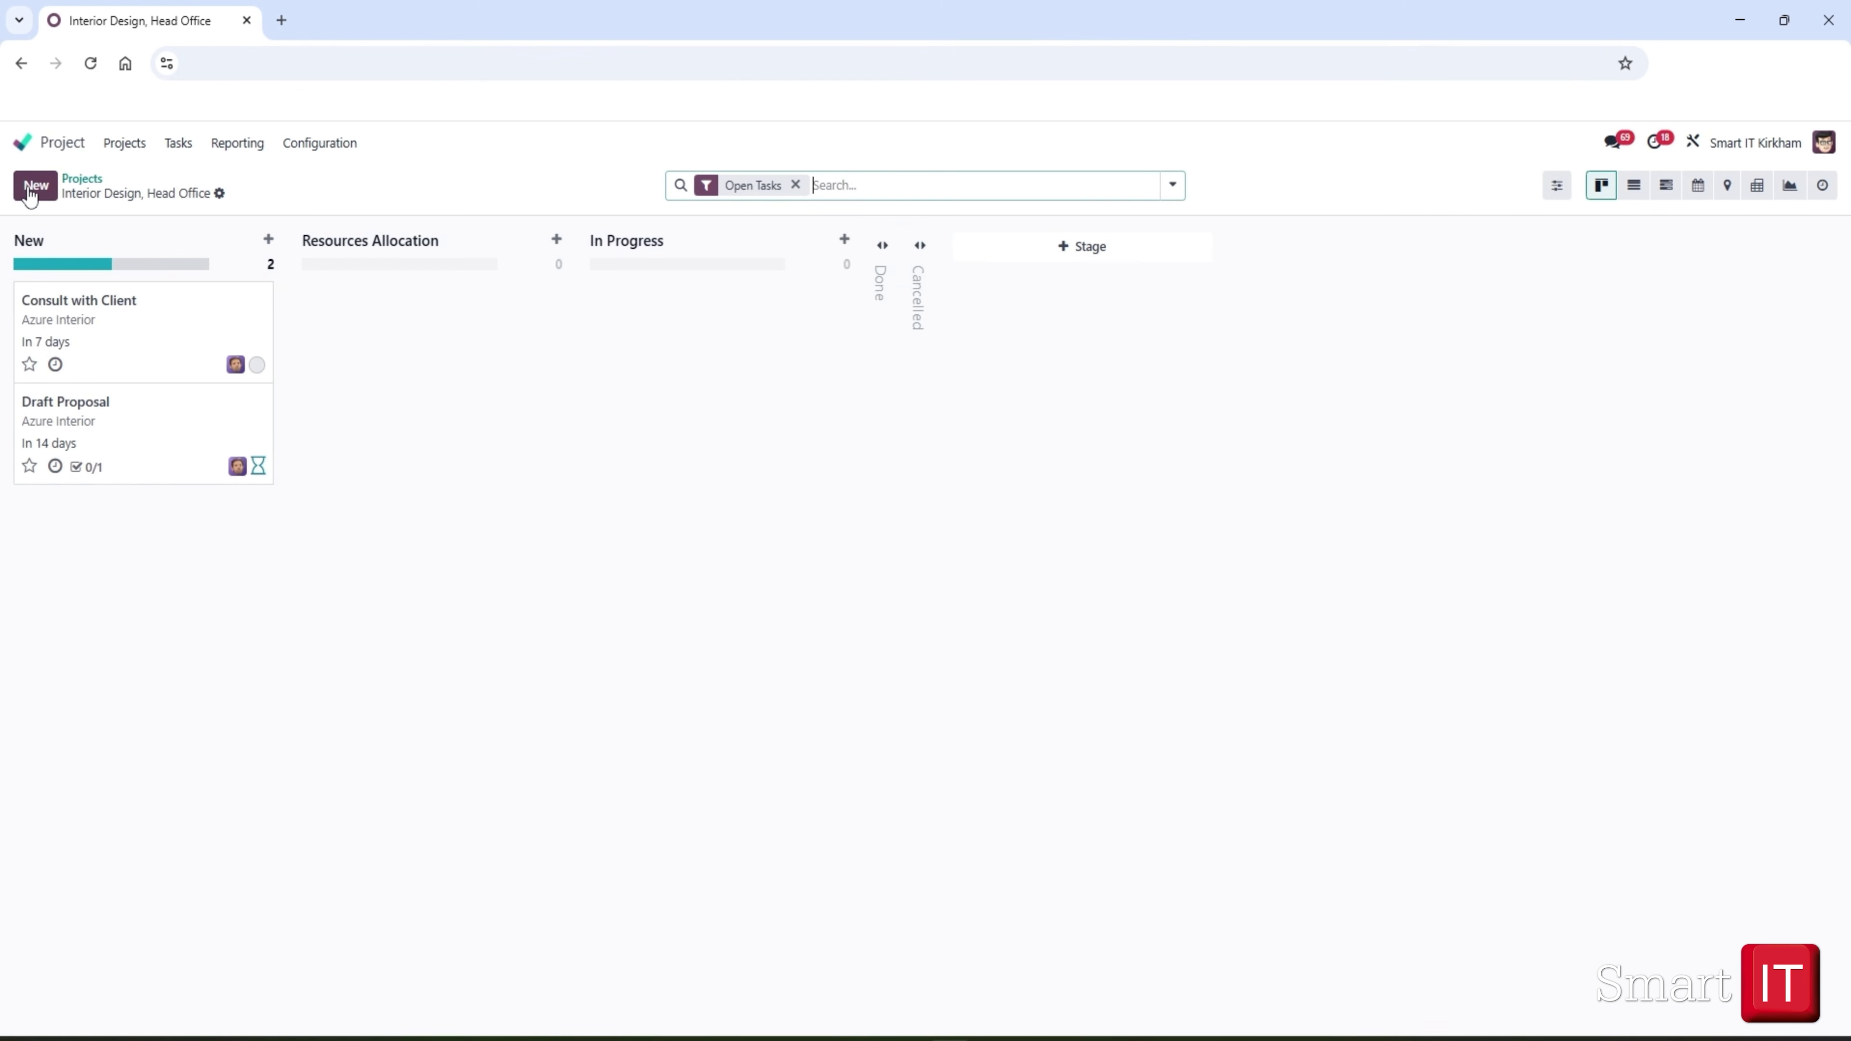
# Add a task titled Review weekly budget to the New stage, assigned to the administrator.
pyautogui.click(29, 188)
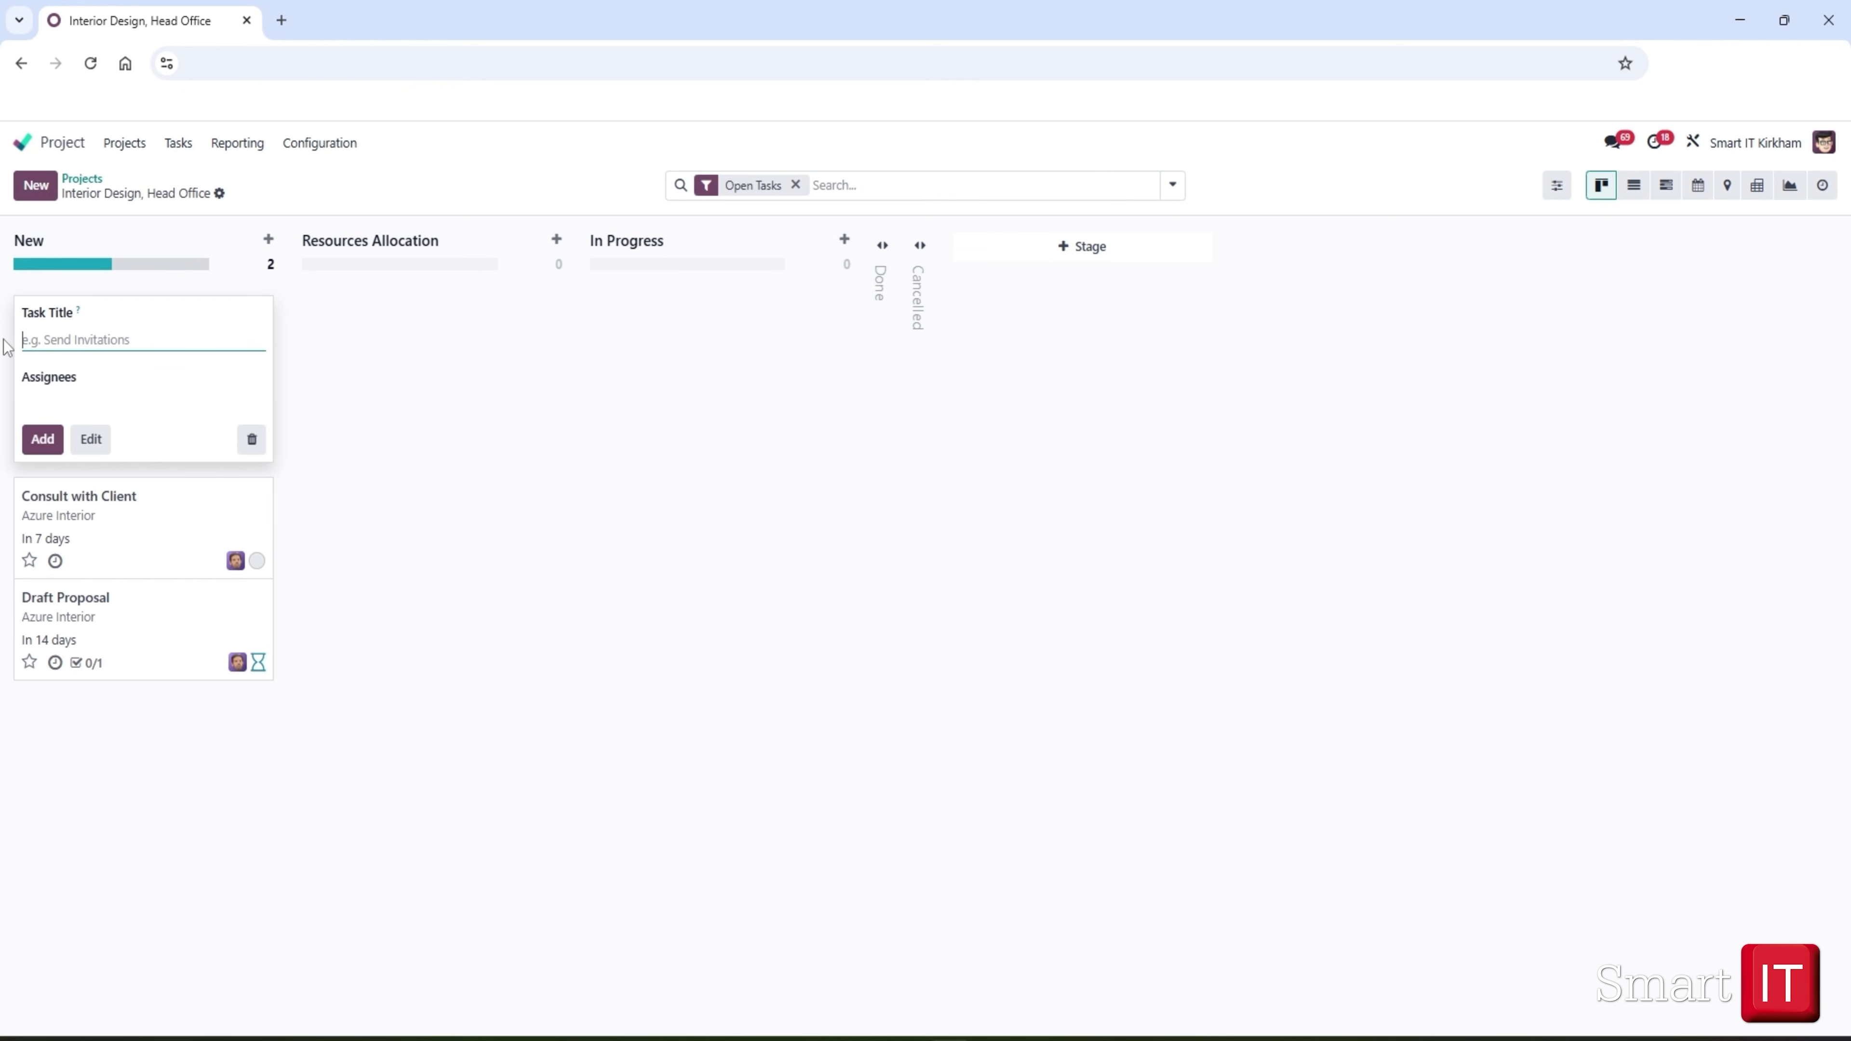
pyautogui.write('Review weekly budget')
pyautogui.click(44, 403)
pyautogui.click(94, 433)
pyautogui.click(43, 443)
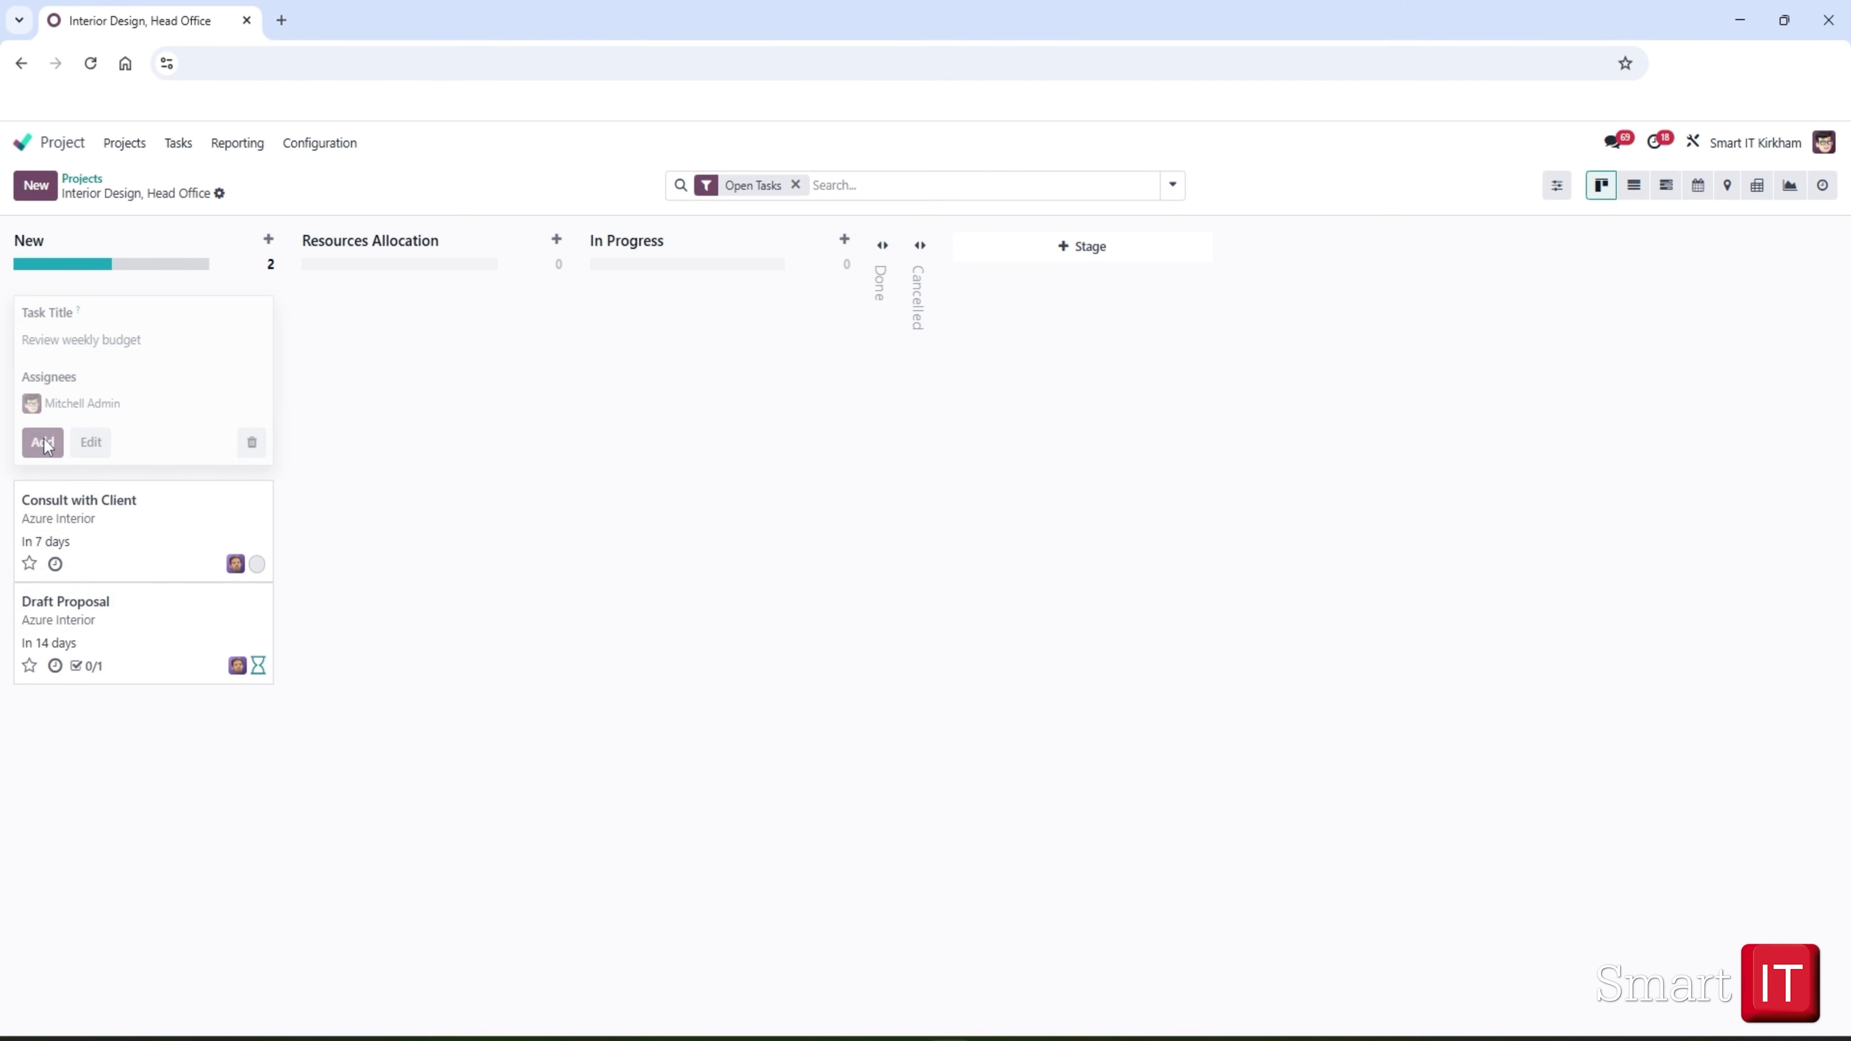
# Open the Review weekly budget task, make it recur every 1 week until 07/10/2025, and save the change.
pyautogui.click(49, 503)
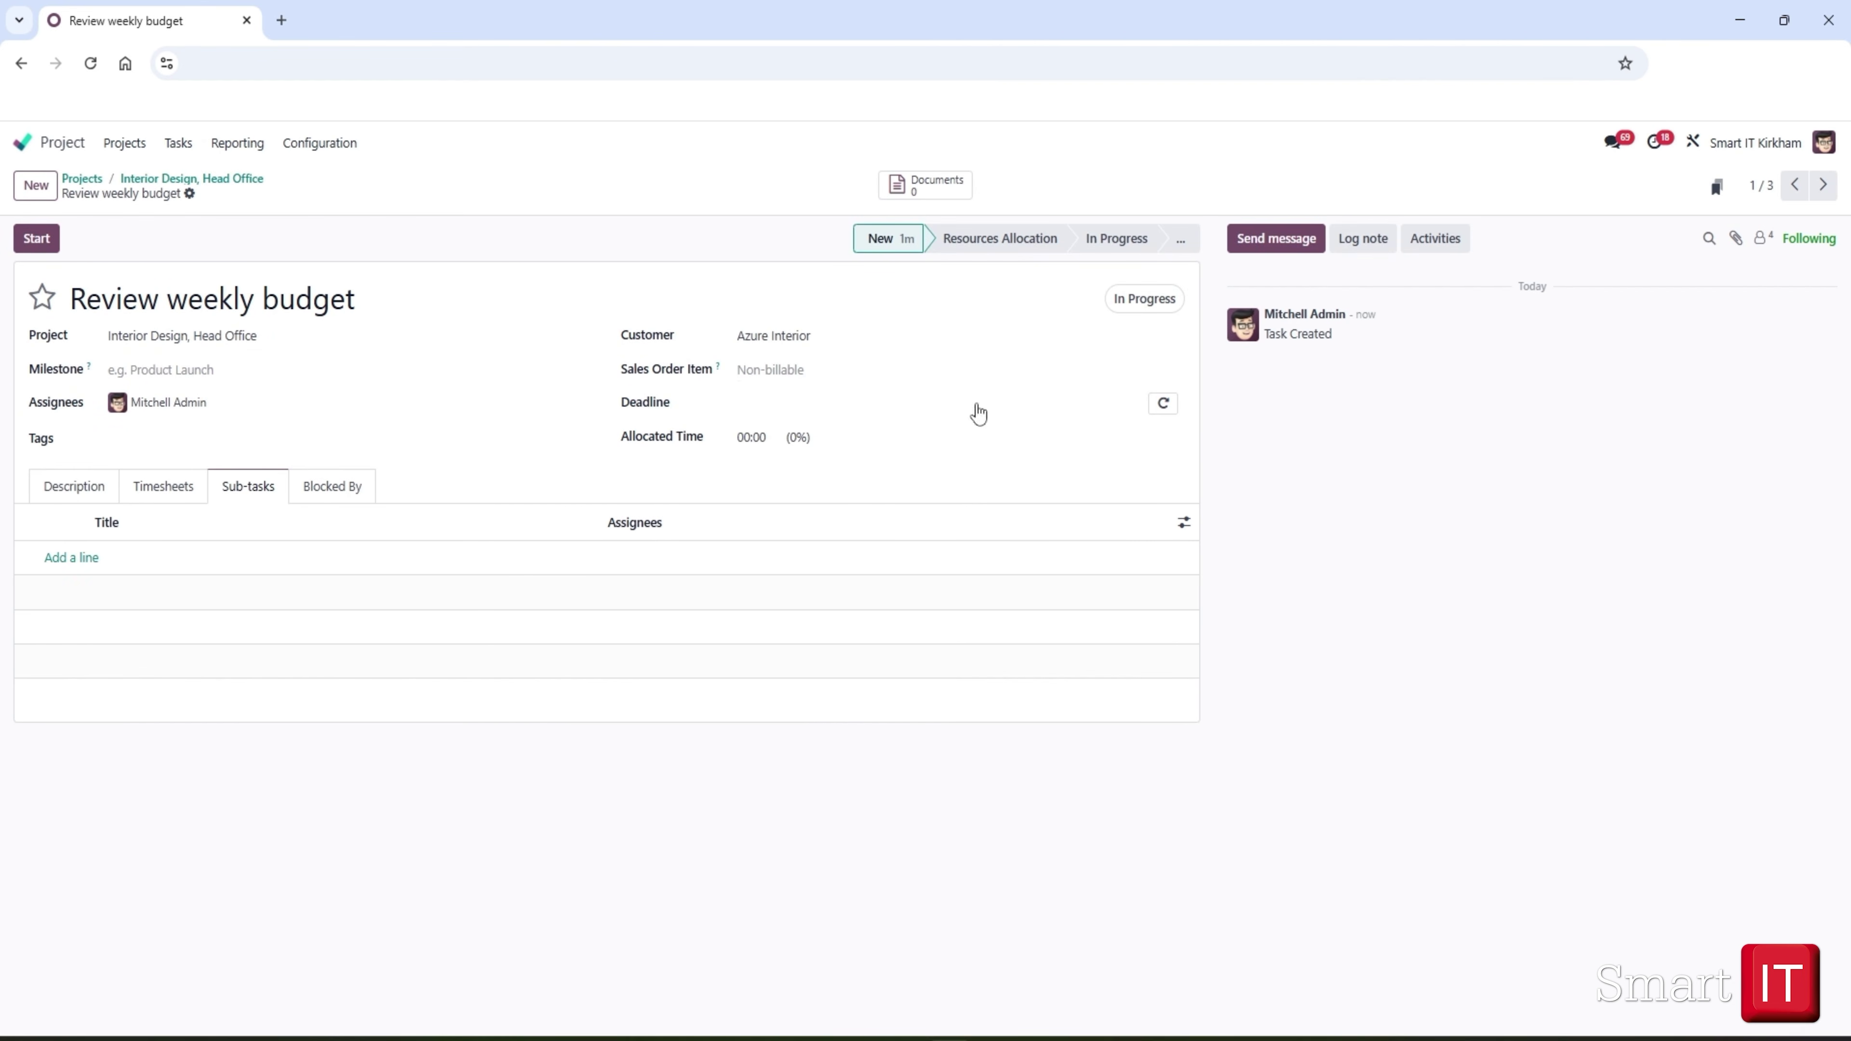
pyautogui.click(1168, 411)
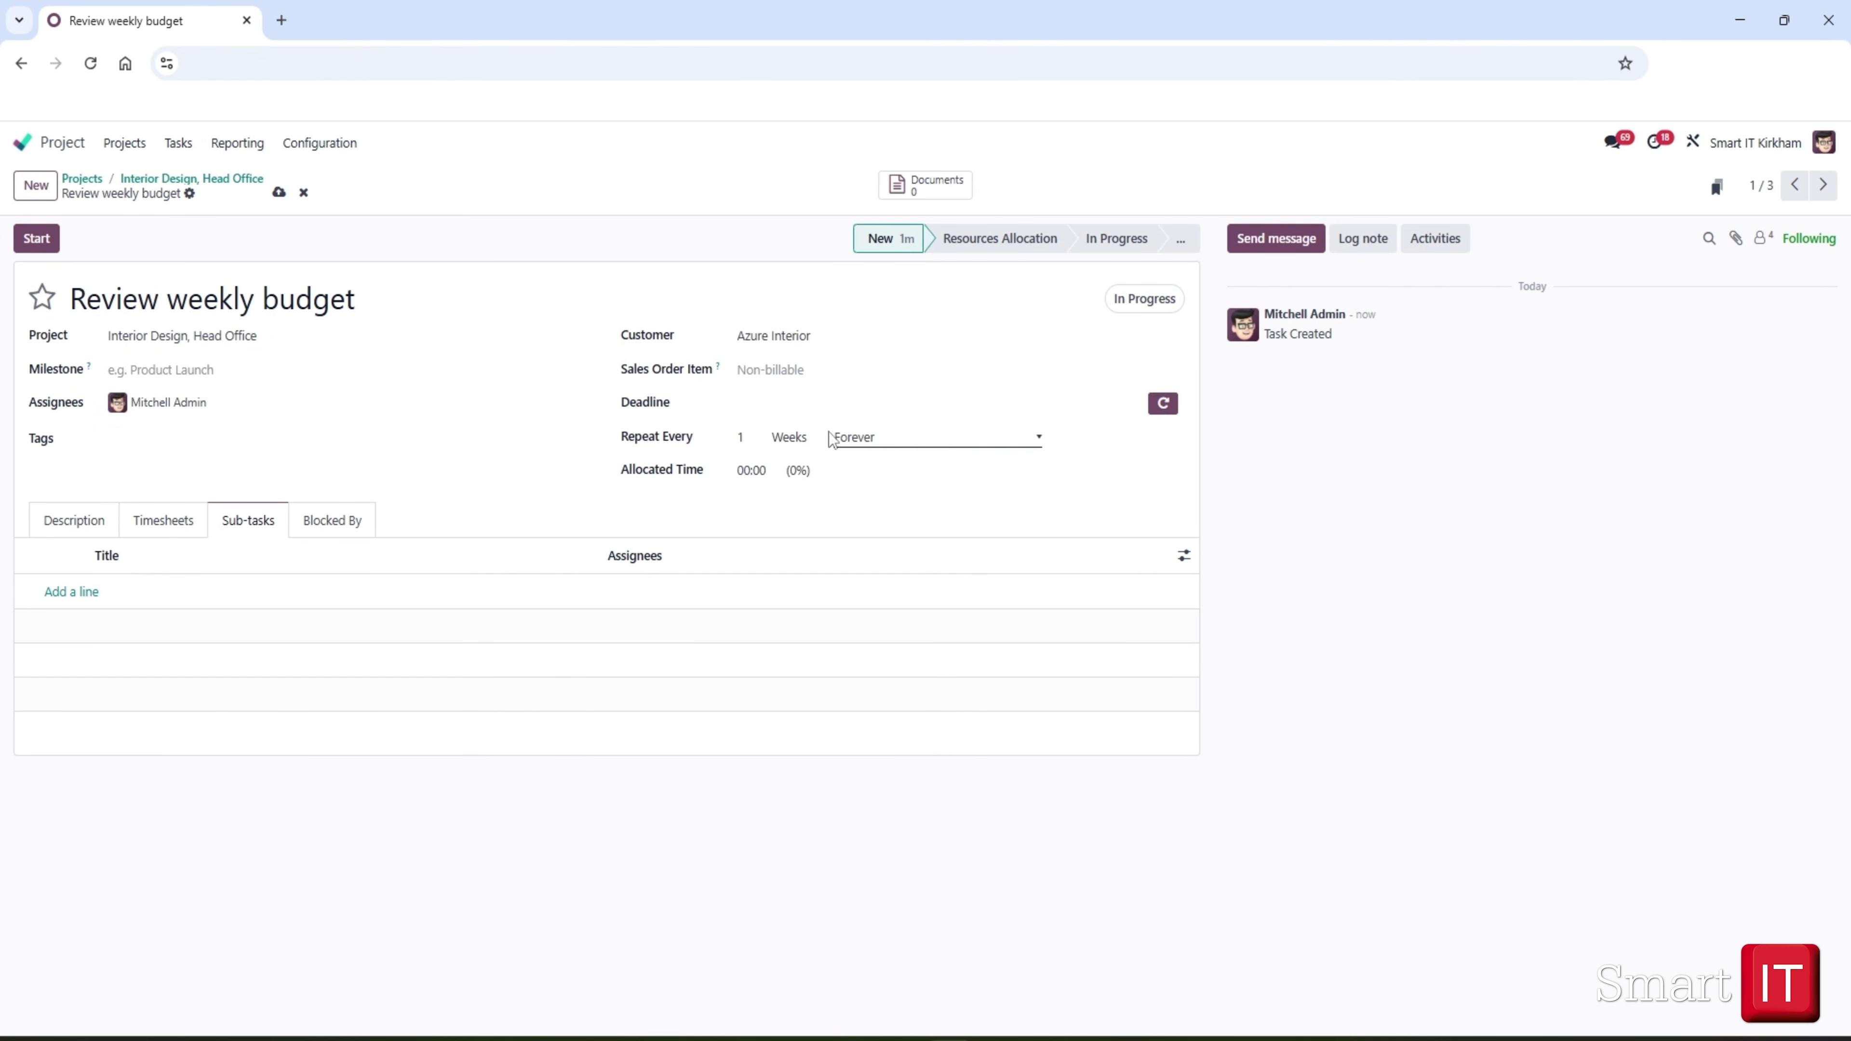
pyautogui.click(863, 440)
pyautogui.click(849, 487)
pyautogui.click(1038, 440)
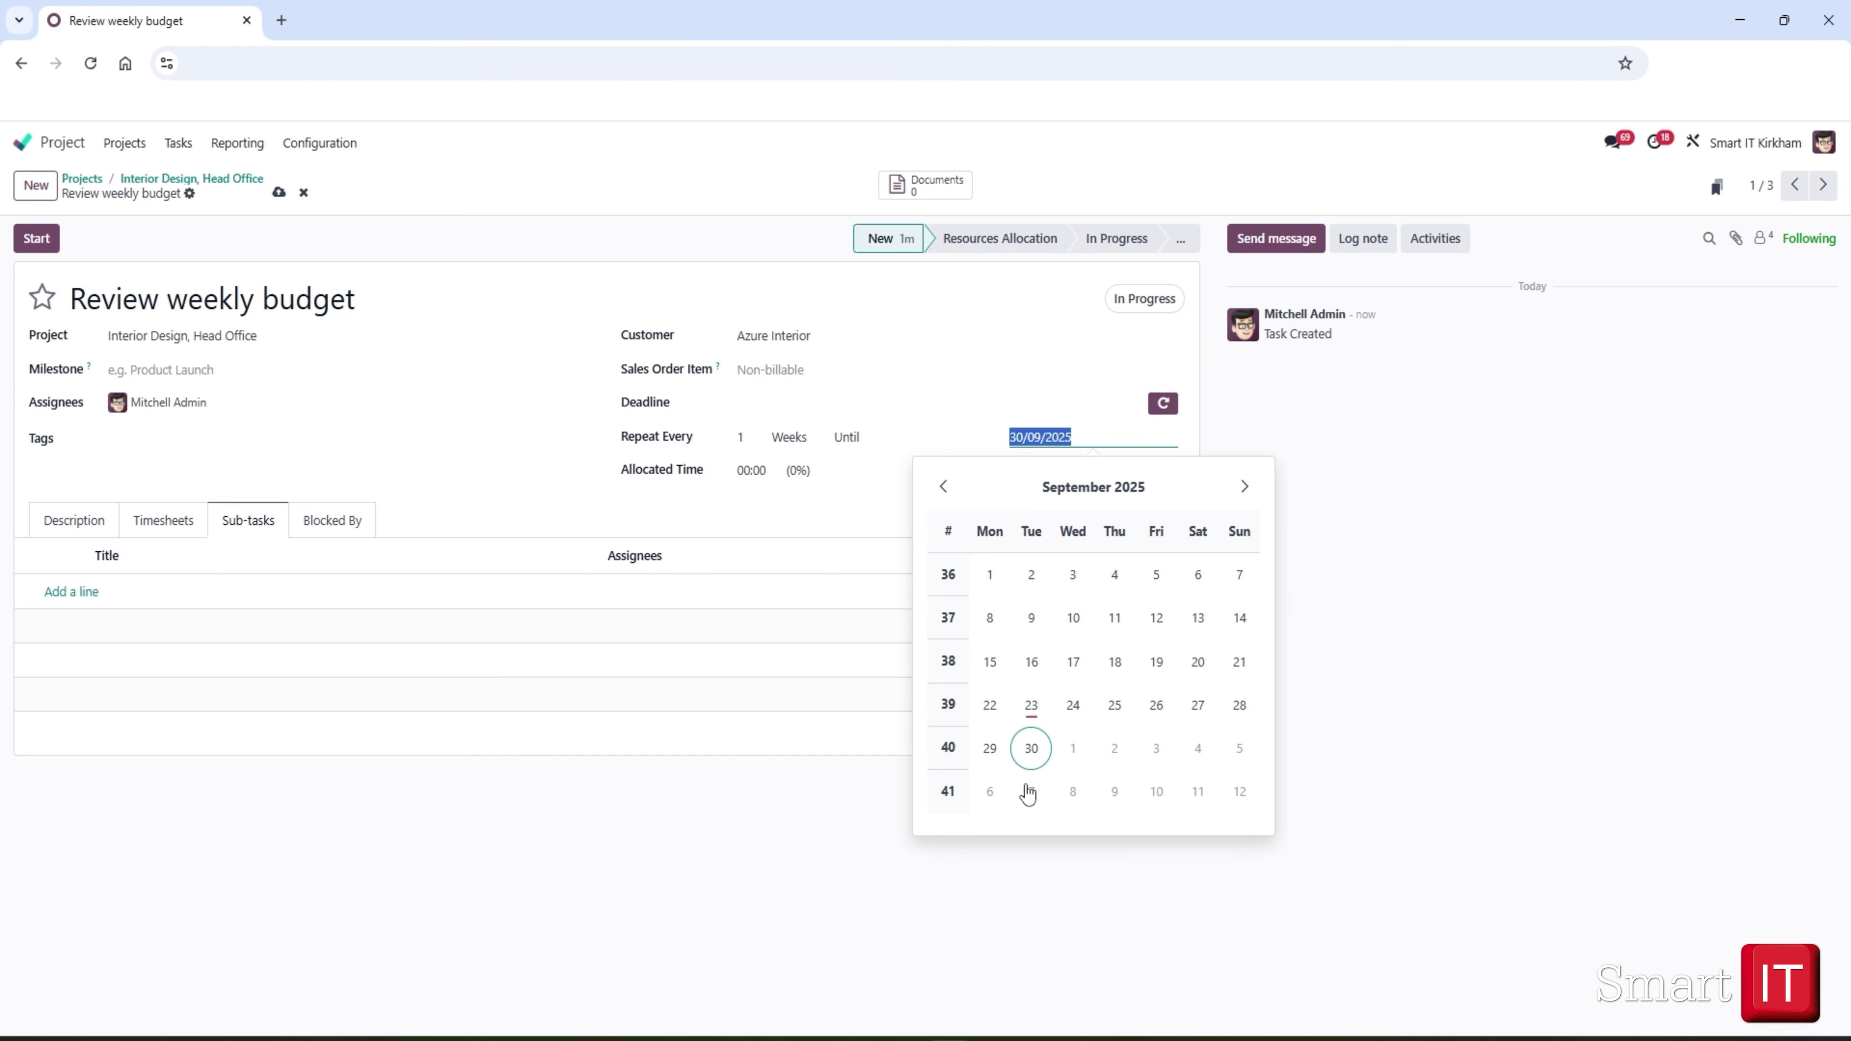
pyautogui.click(1029, 789)
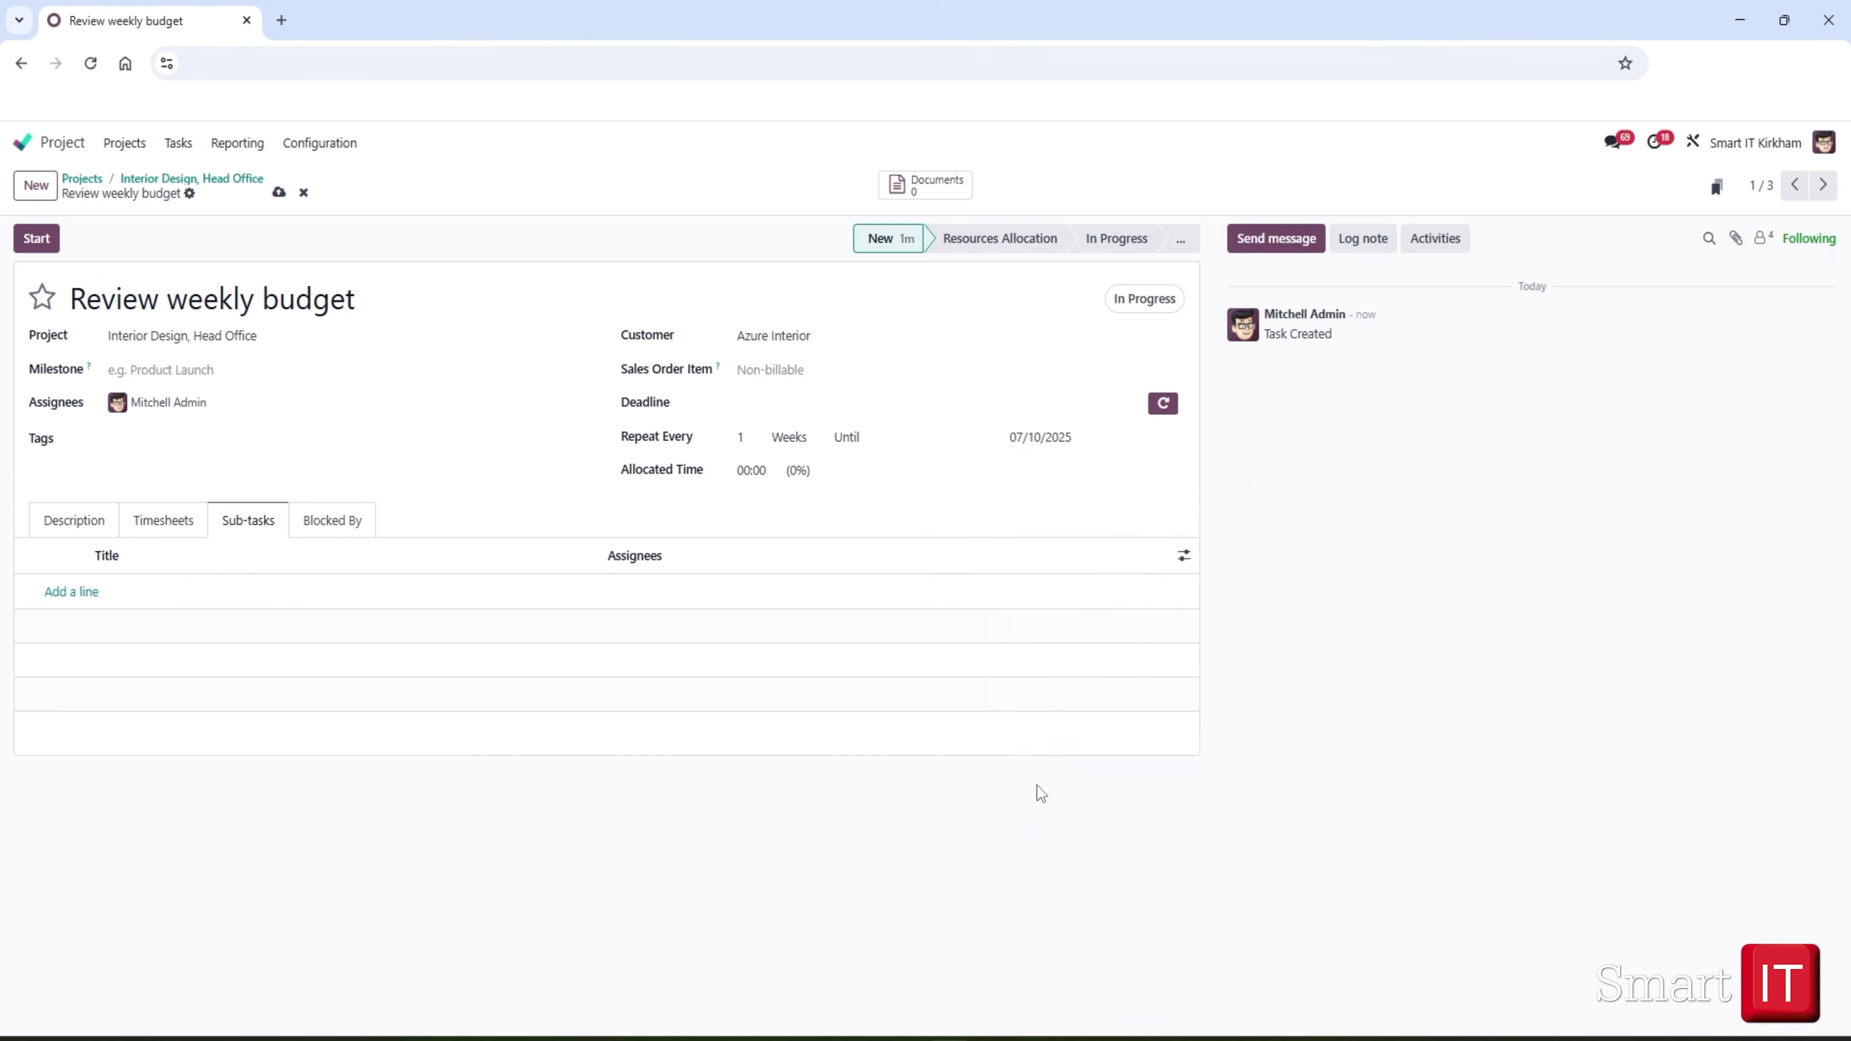
pyautogui.click(279, 194)
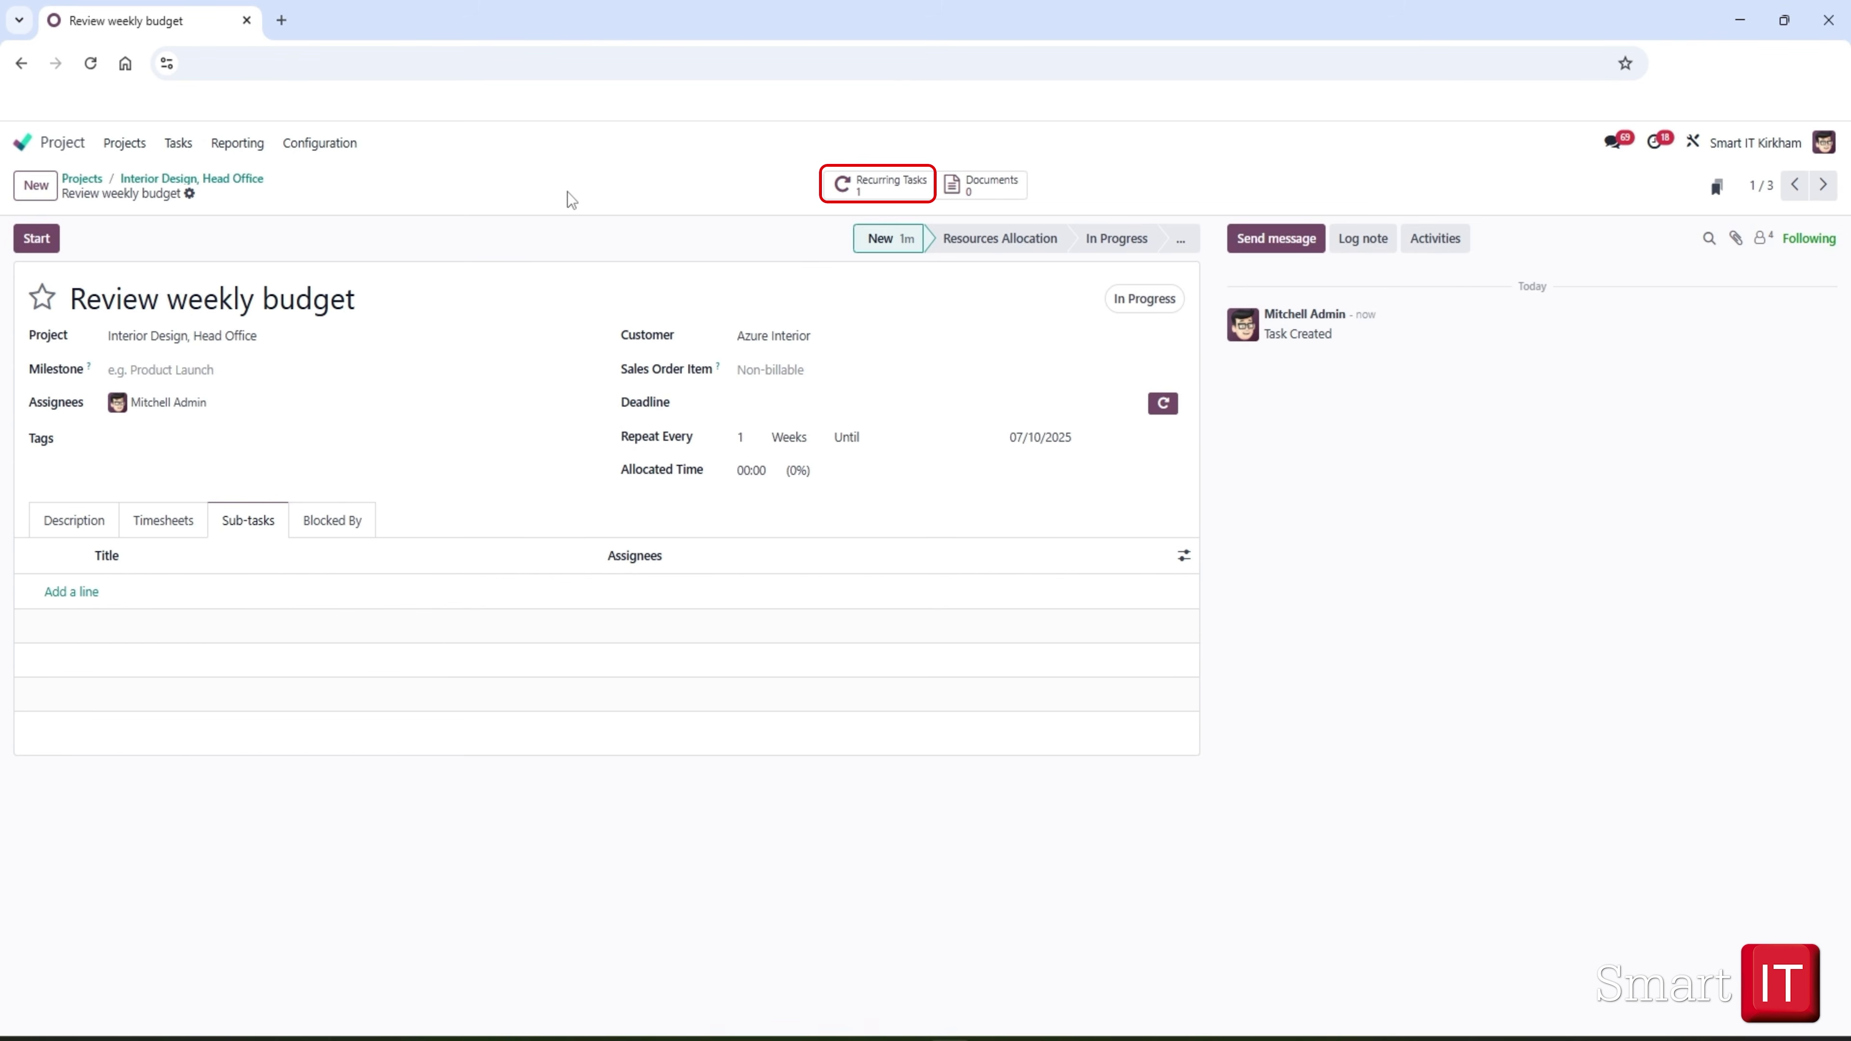
# View the recurring tasks linked to Review weekly budget and return to the project's task board.
pyautogui.click(882, 192)
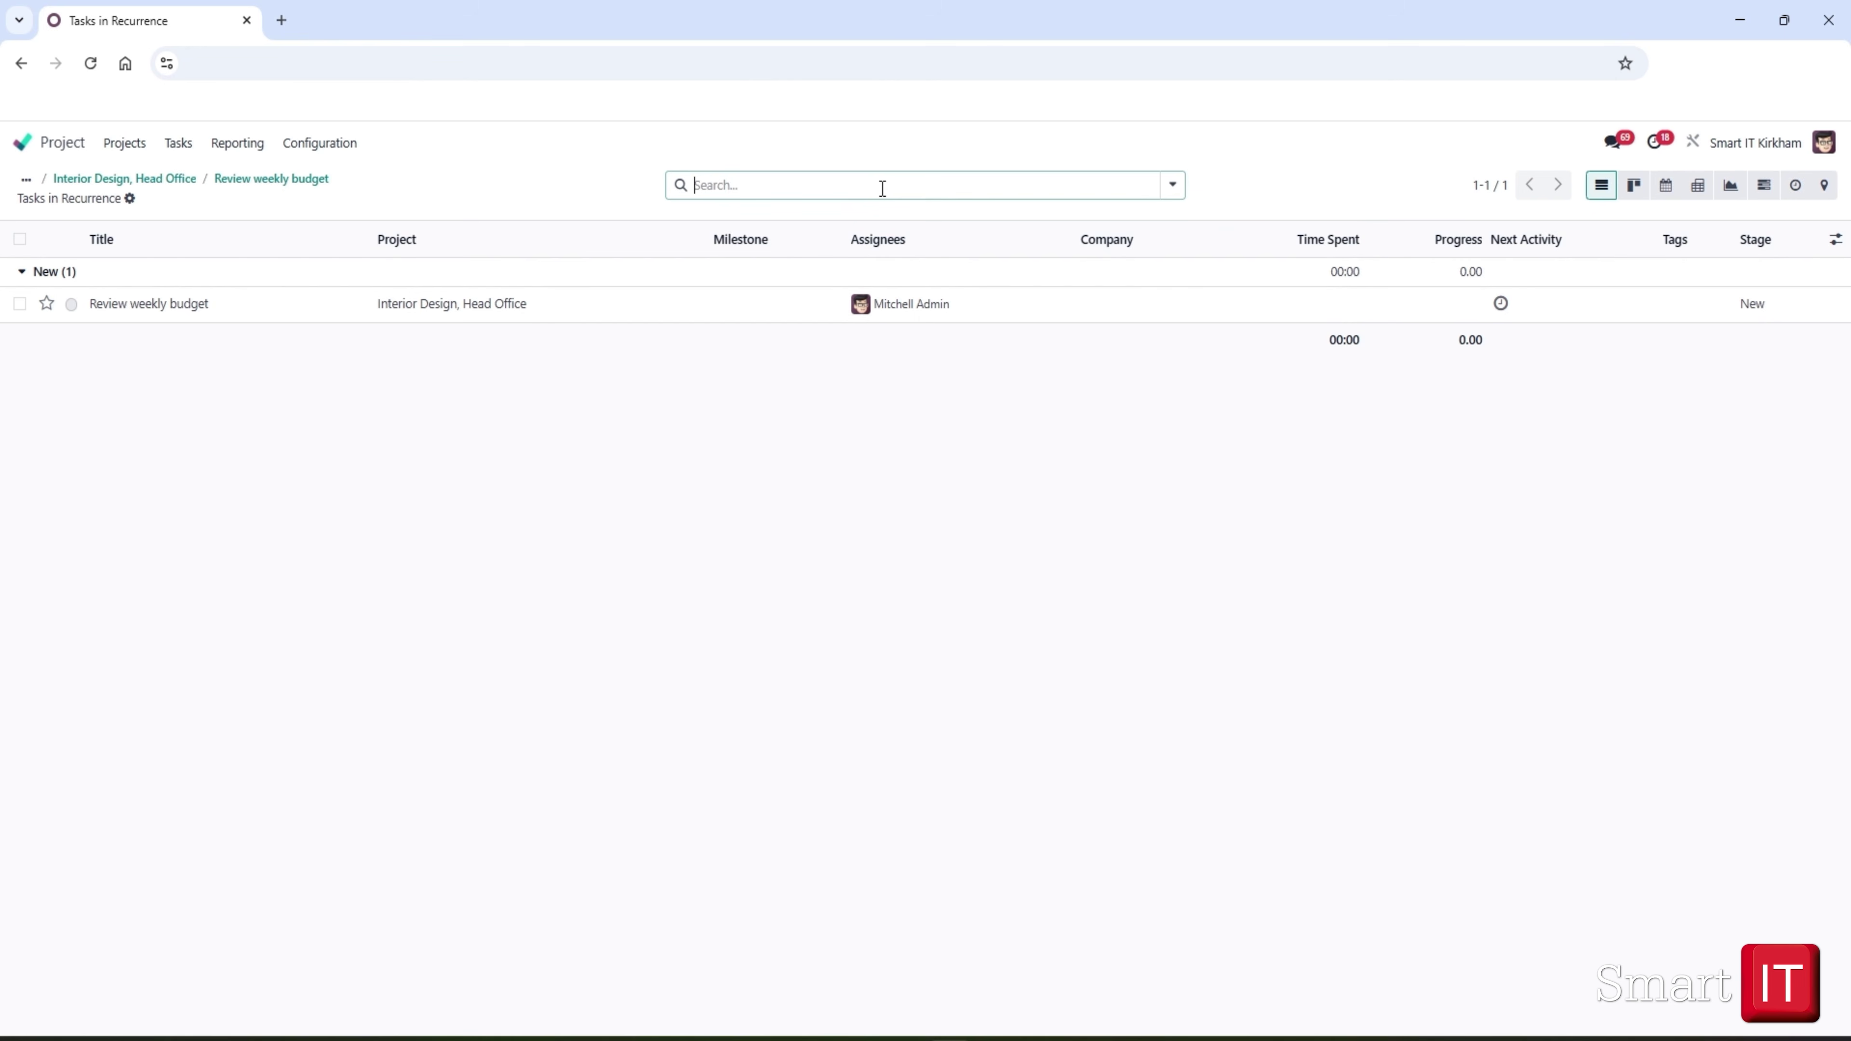
pyautogui.click(178, 184)
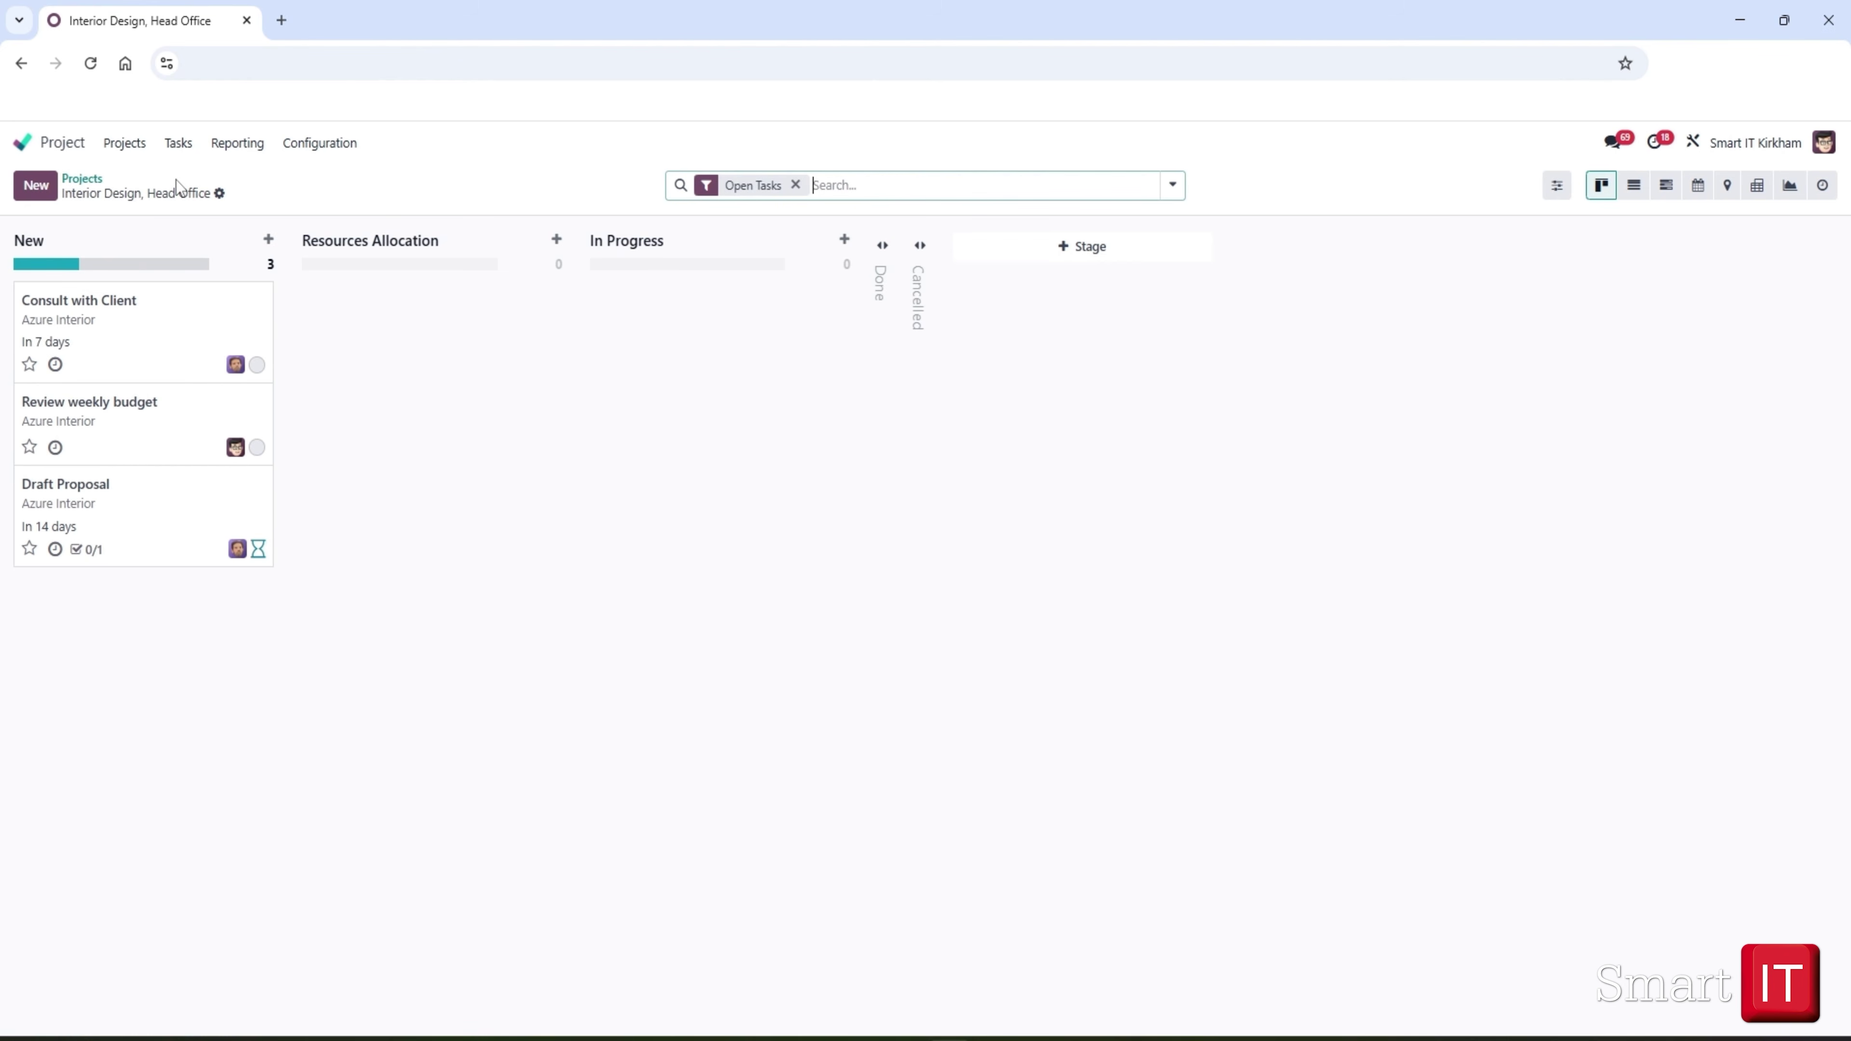